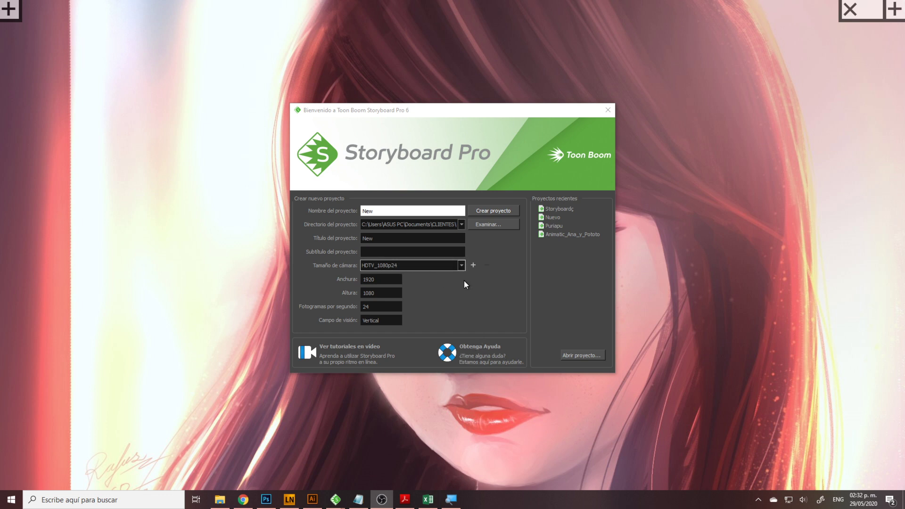
- Create the project named New with the HDTV_1080p25 camera size
click(457, 265)
click(419, 285)
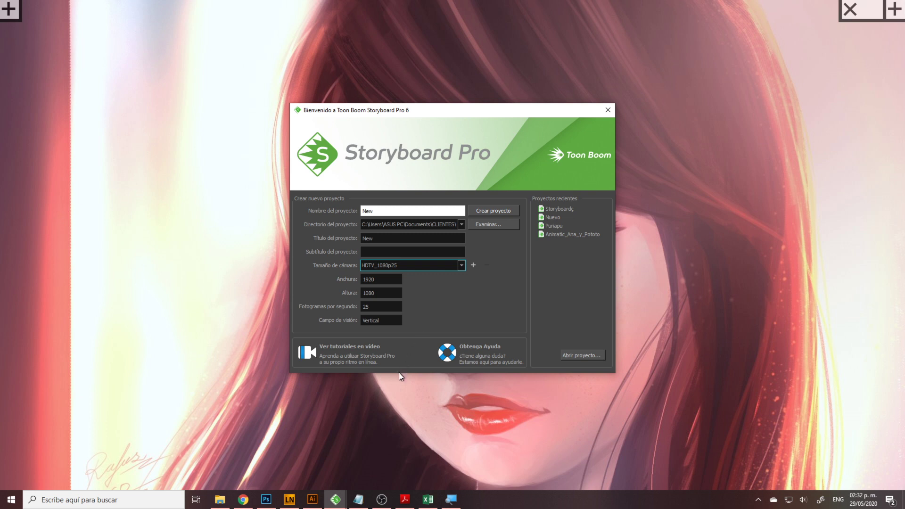
click(494, 212)
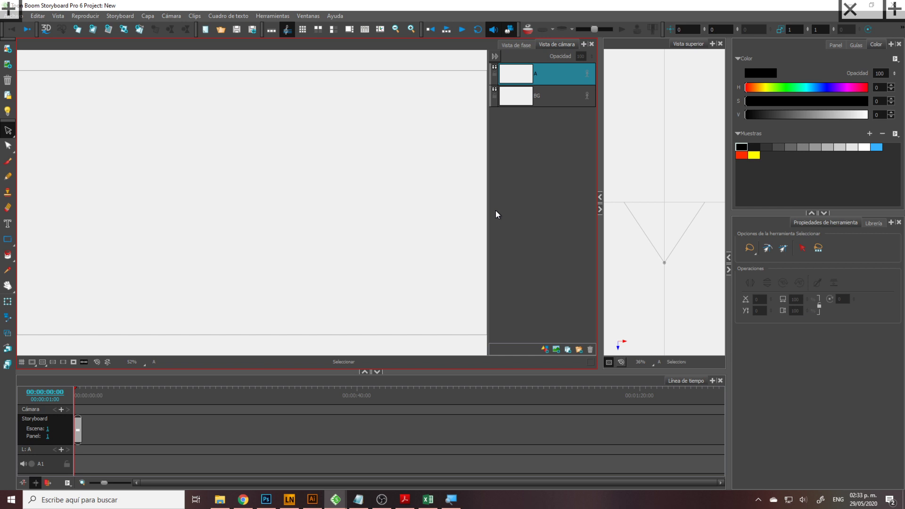
- Widen the camera view by narrowing the layer list and fit the whole camera frame in view
drag(487, 218, 521, 218)
scroll(430, 215, down, 3)
scroll(441, 222, up, 1)
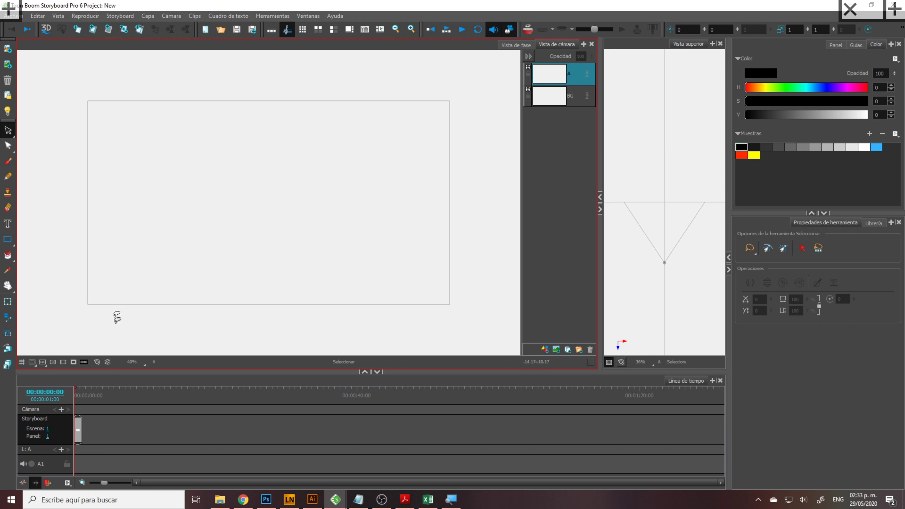
- Select the first panel on the timeline and enlarge the timeline scale around it
click(88, 437)
key(2)
key(2)
key(2)
key(2)
key(2)
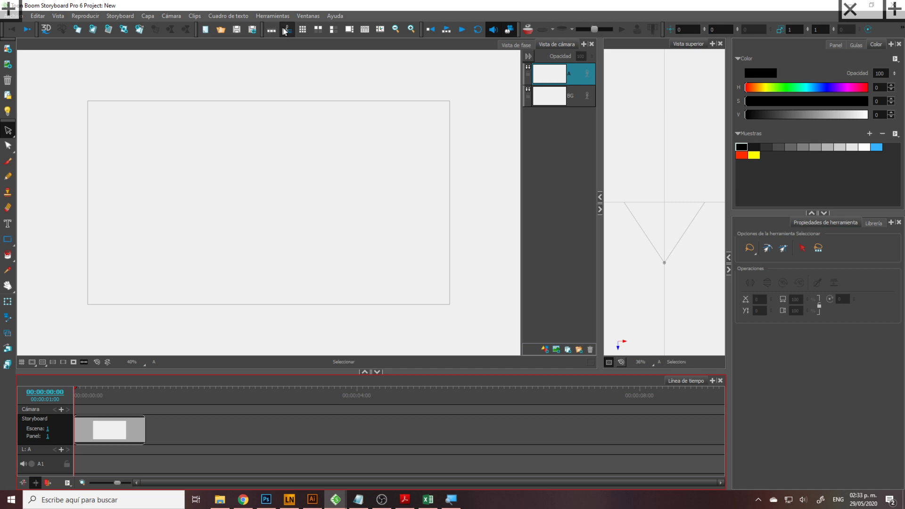
- Switch to the workspace with stage view and thumbnails, and widen the stage view by narrowing its layer list
click(272, 31)
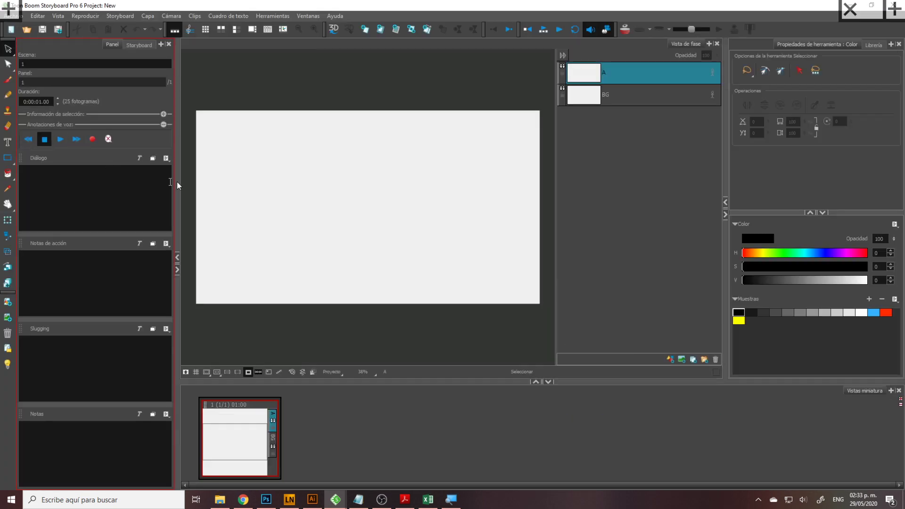
drag(557, 163, 649, 176)
scroll(418, 183, down, 1)
scroll(418, 183, up, 2)
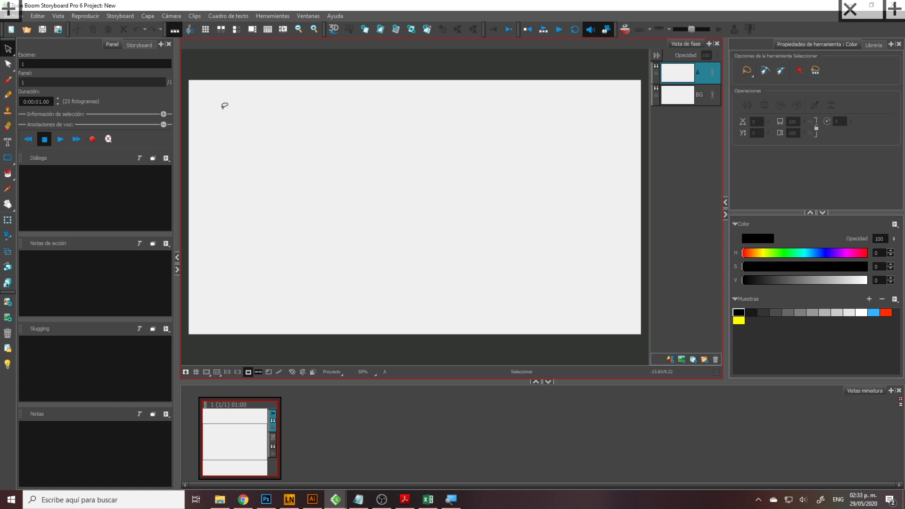
- Add two new scenes after scene 1
click(326, 459)
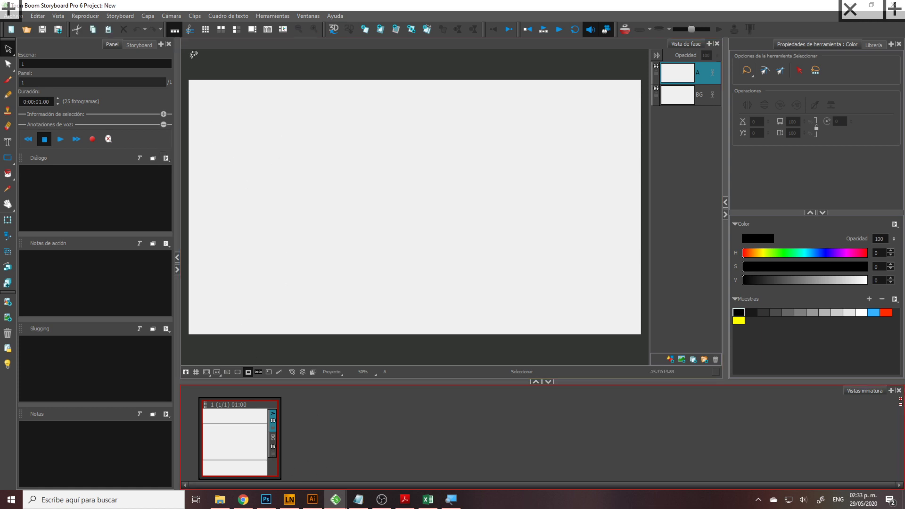
click(380, 29)
click(379, 31)
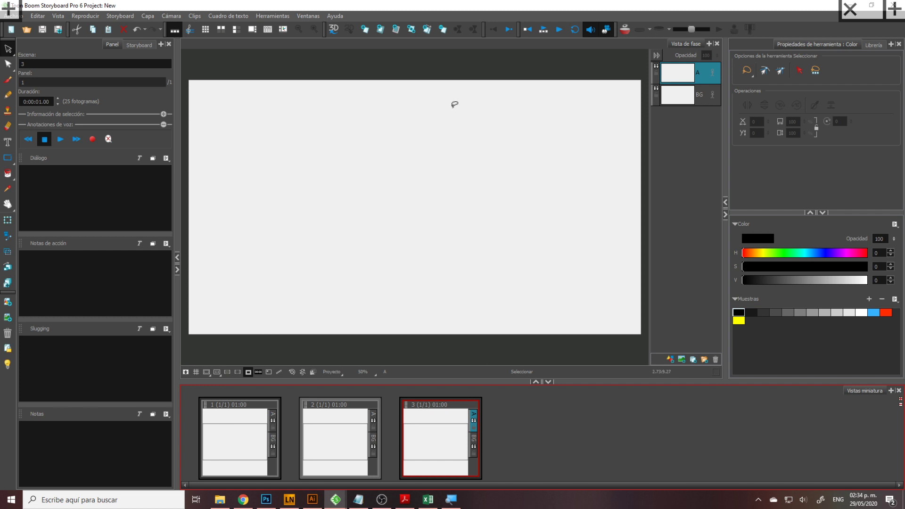
- Return to the timeline workspace and make the camera view slightly taller
click(591, 30)
click(191, 31)
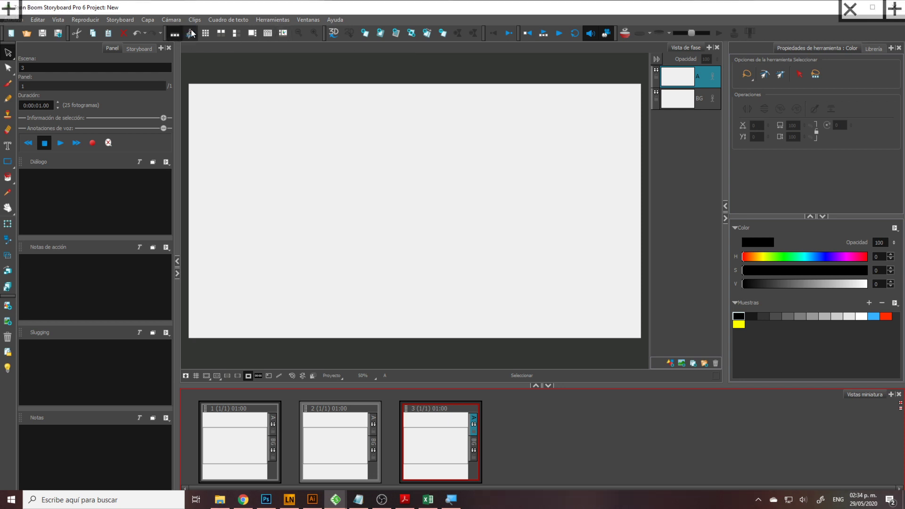
click(191, 33)
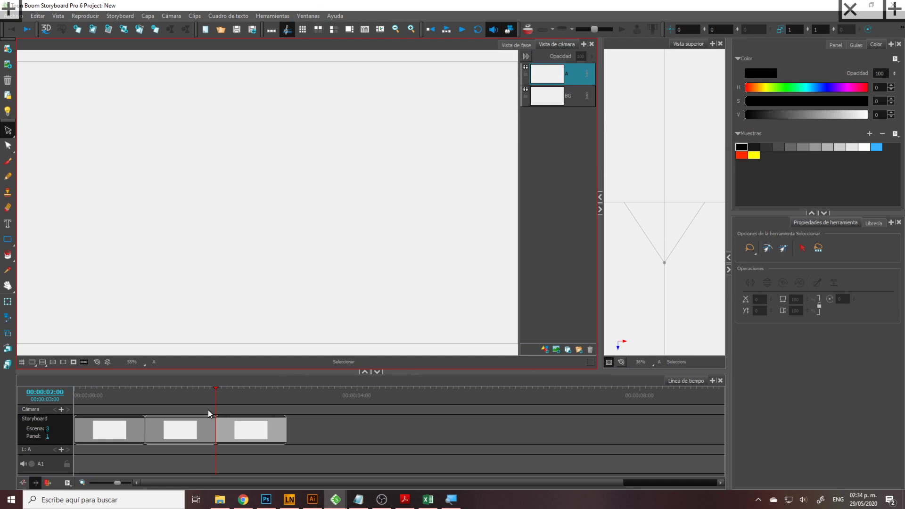
drag(221, 371, 220, 376)
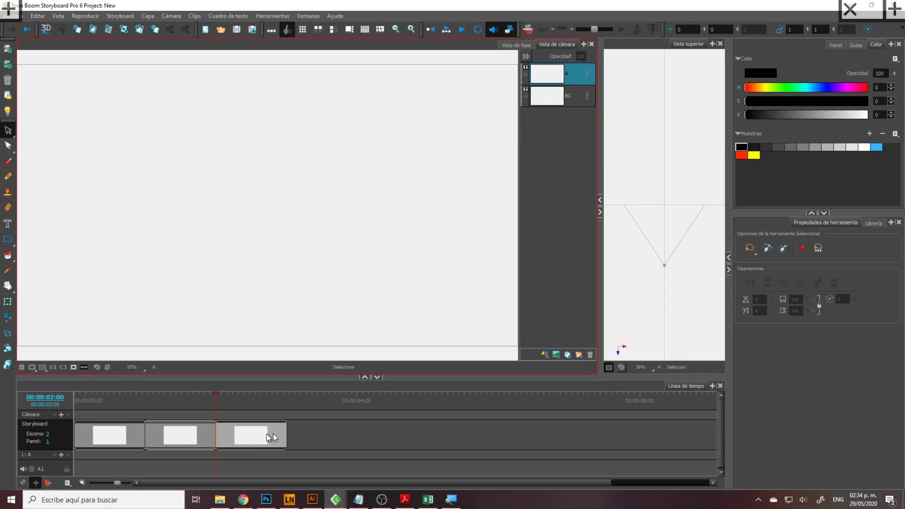
- Review the three scenes on the timeline one after another, finishing on scene 1
click(292, 438)
click(178, 441)
click(118, 439)
click(174, 438)
click(238, 435)
click(134, 435)
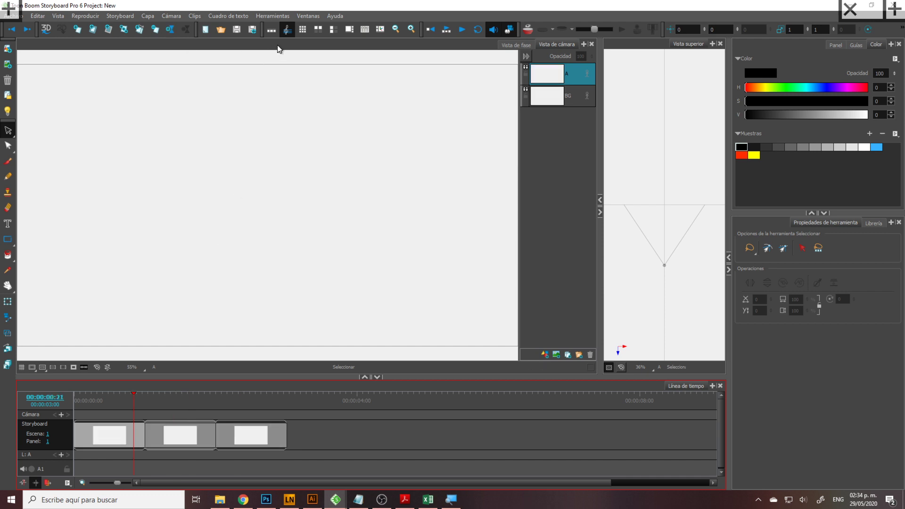
- Preview the thumbnail overview and the panel-with-captions workspaces, and return to the timeline workspace
drag(325, 30, 307, 30)
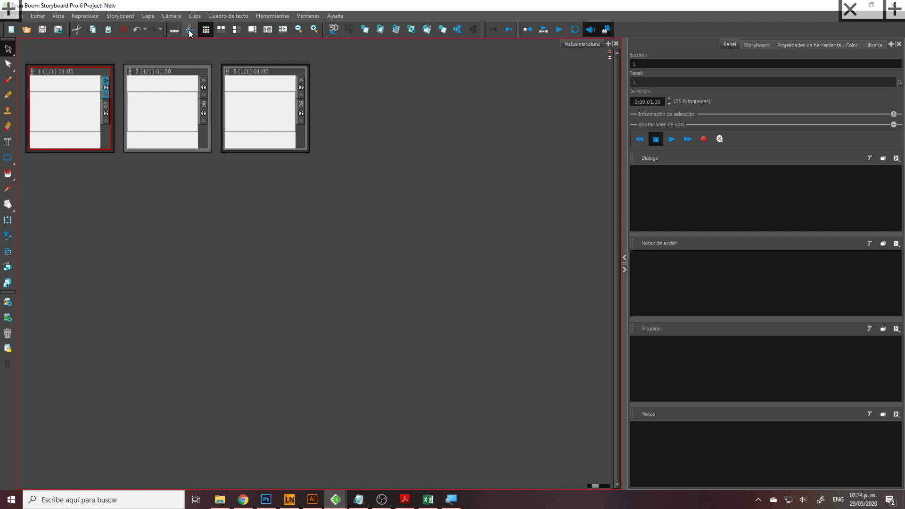
click(234, 30)
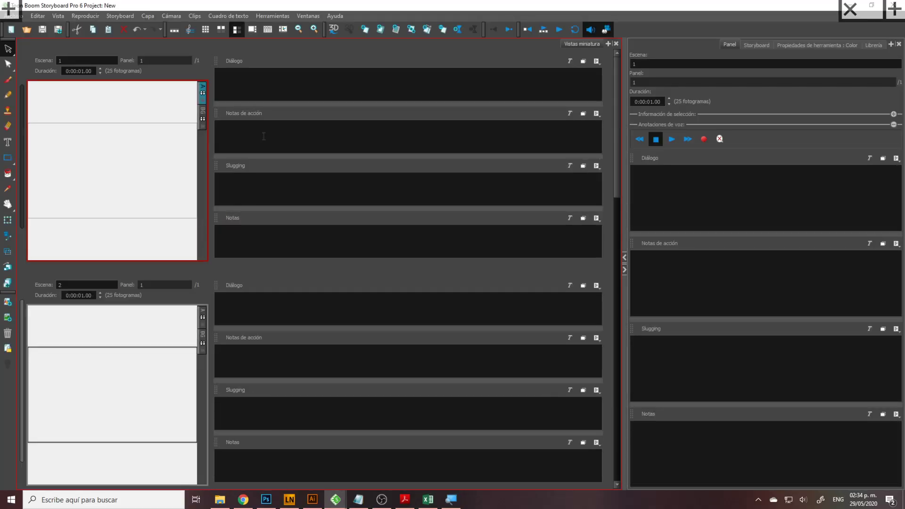
click(189, 32)
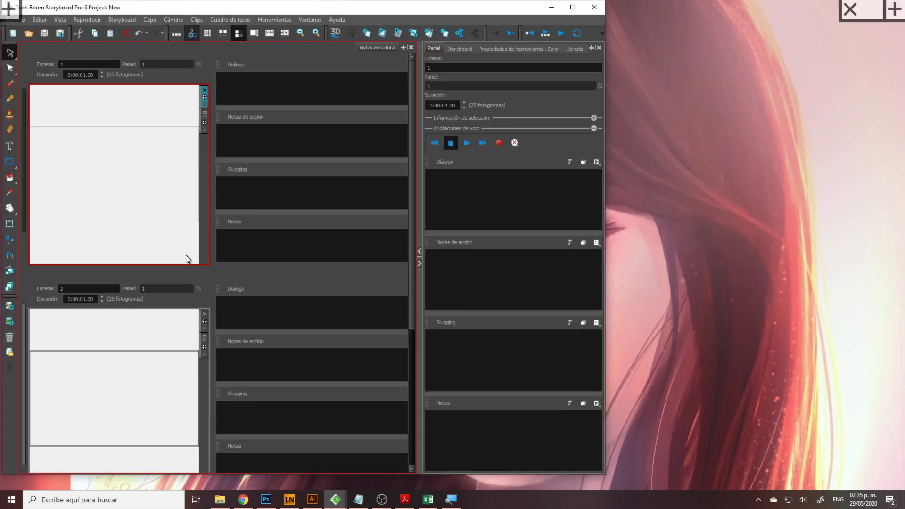
key(super+Up)
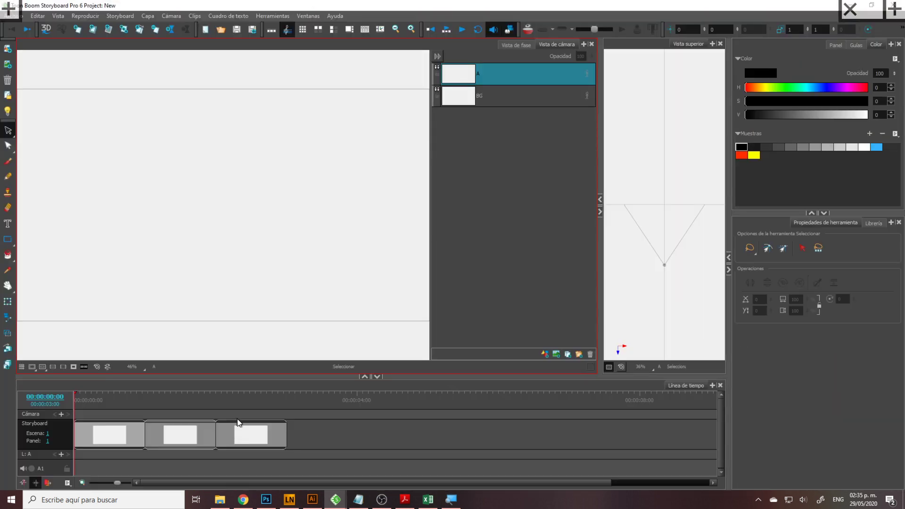
click(141, 434)
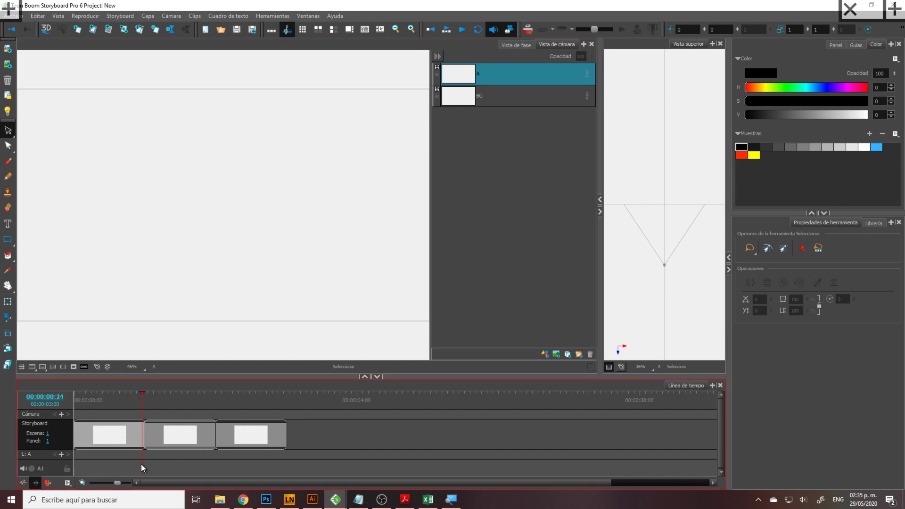
- Narrow the layer list to widen the camera view, and alternate between layers BG and A, ending on A
drag(432, 282, 567, 302)
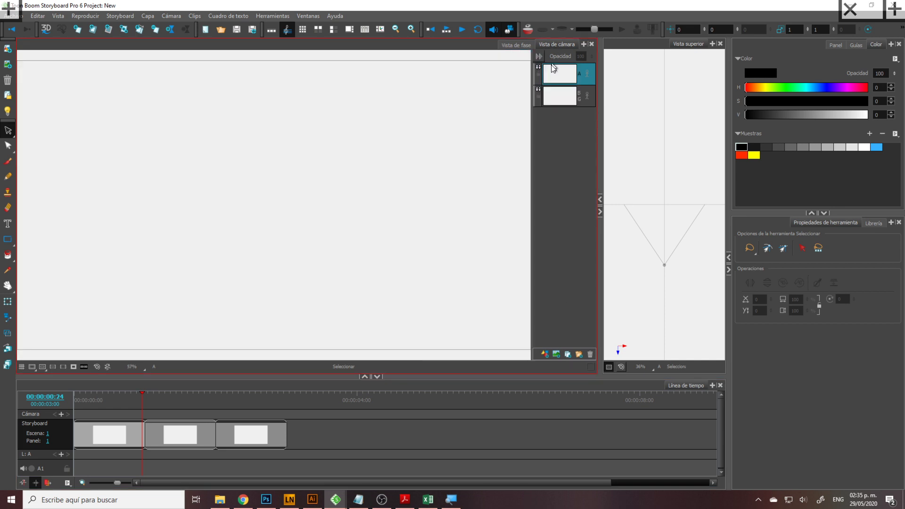
click(552, 100)
click(562, 80)
click(561, 96)
click(561, 79)
click(559, 93)
click(561, 81)
- Go through the scenes on the timeline and make scene 3 the current one
click(106, 452)
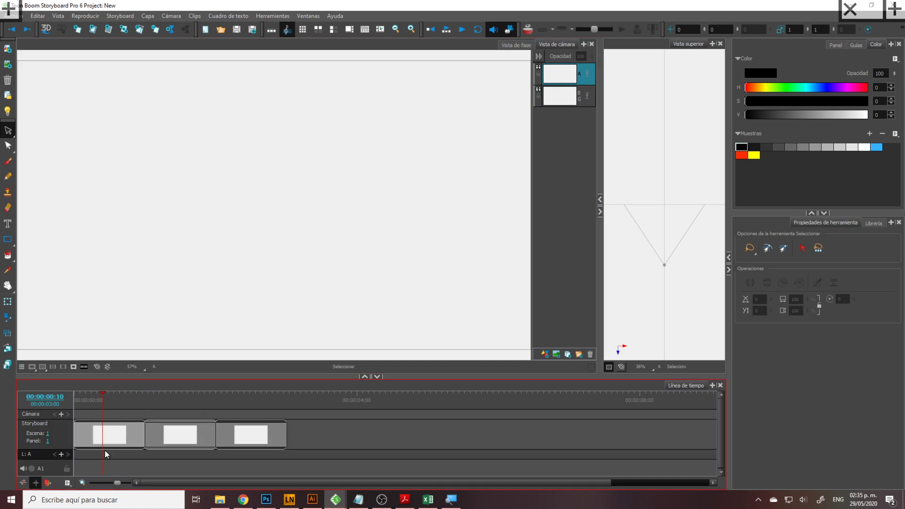
click(151, 442)
click(137, 445)
click(219, 444)
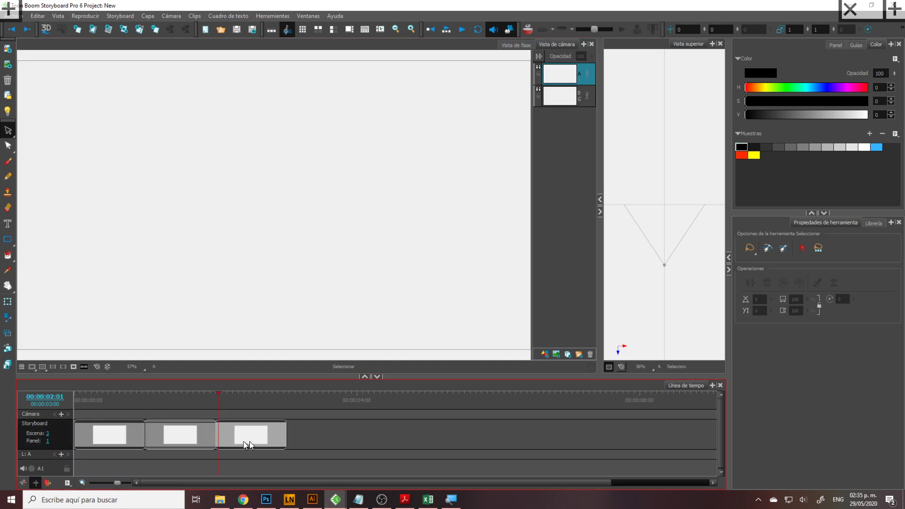
- Add a one-point perspective guide to the list of drawing guides
click(876, 47)
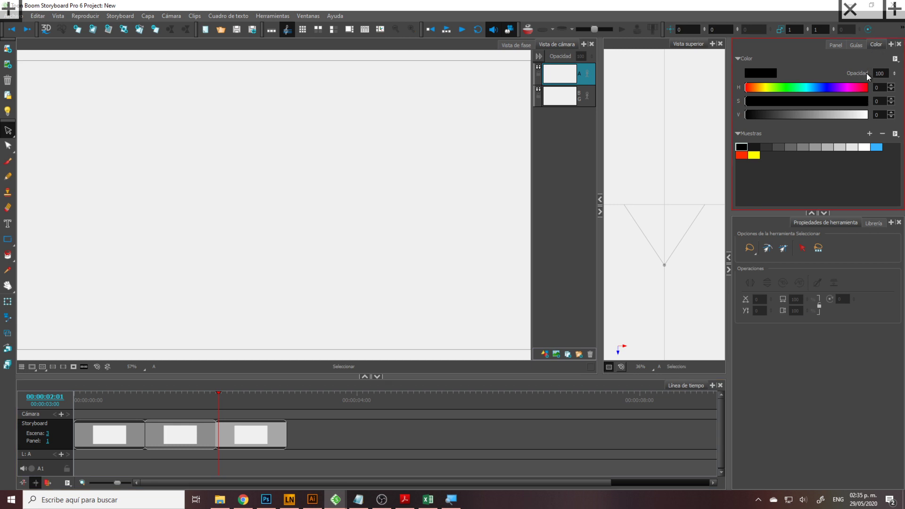
click(855, 47)
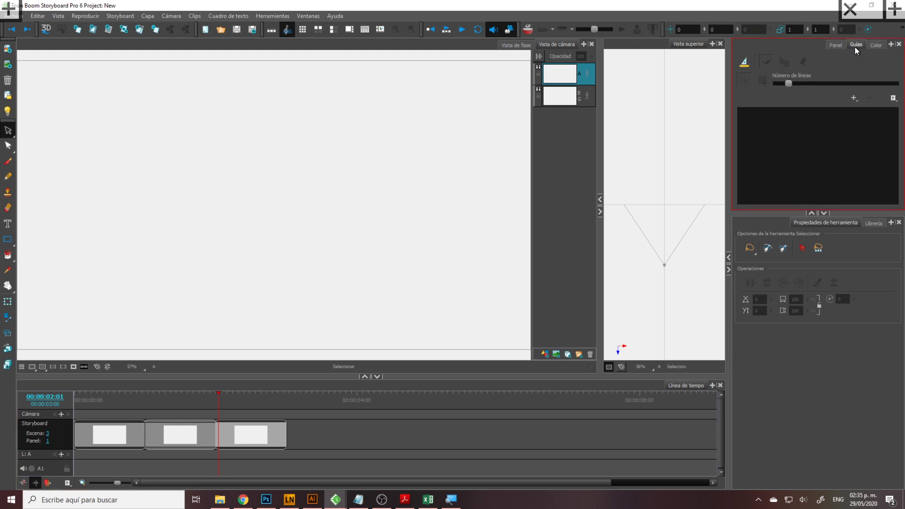
click(854, 99)
click(831, 122)
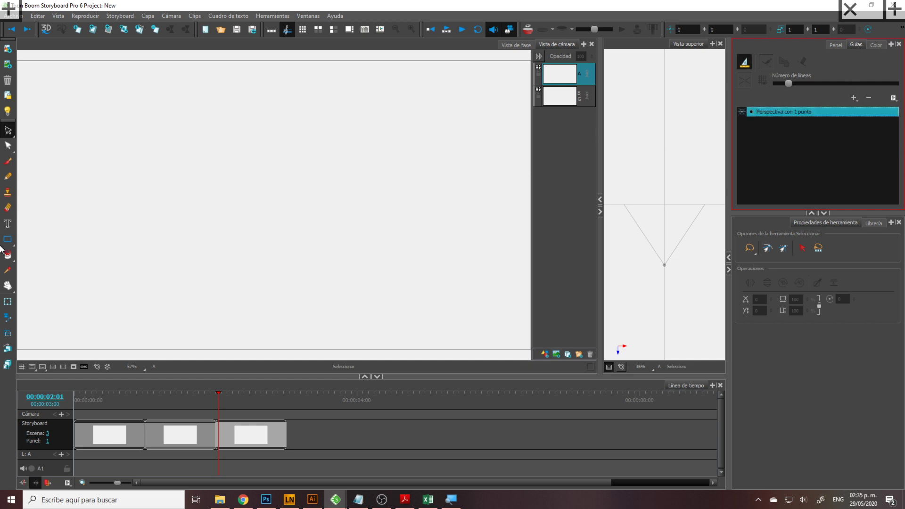
- Draw five straight test lines through the guide's vanishing point with the Brush 2 preset
click(8, 162)
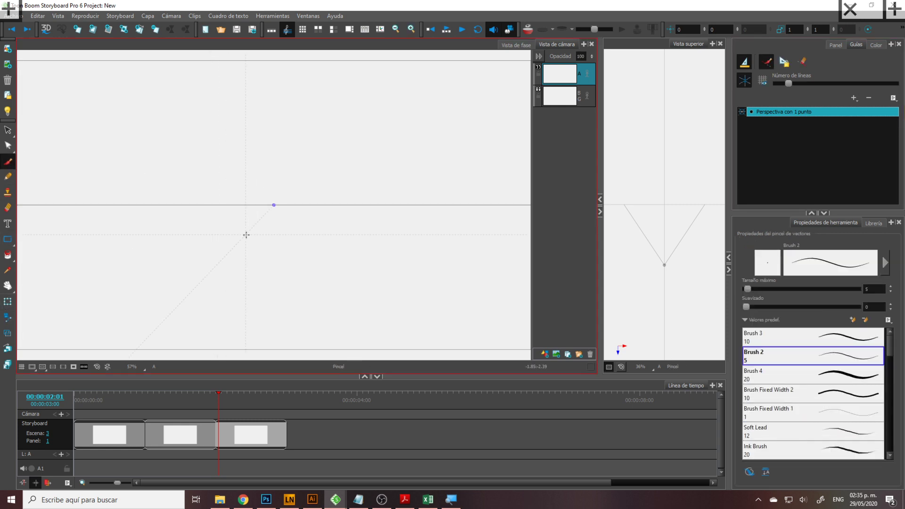
drag(132, 260, 375, 165)
drag(140, 313, 378, 156)
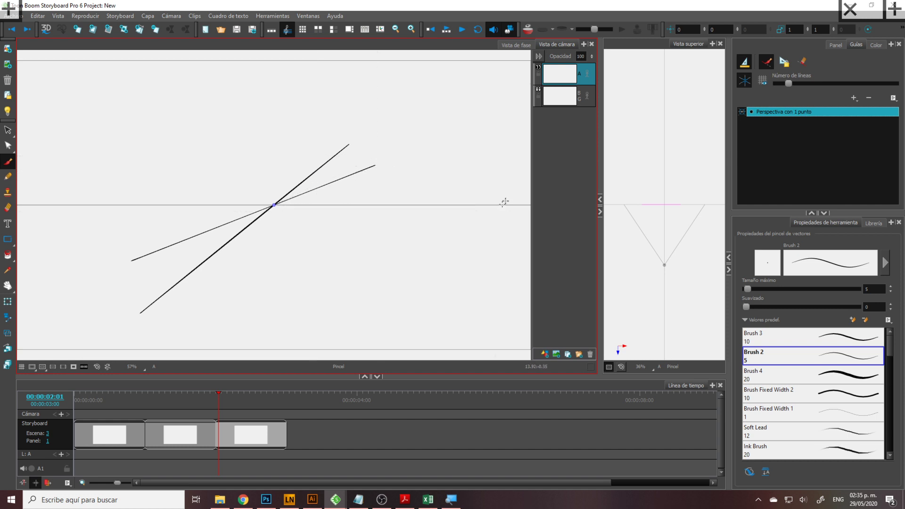
drag(281, 317, 264, 49)
drag(311, 294, 255, 160)
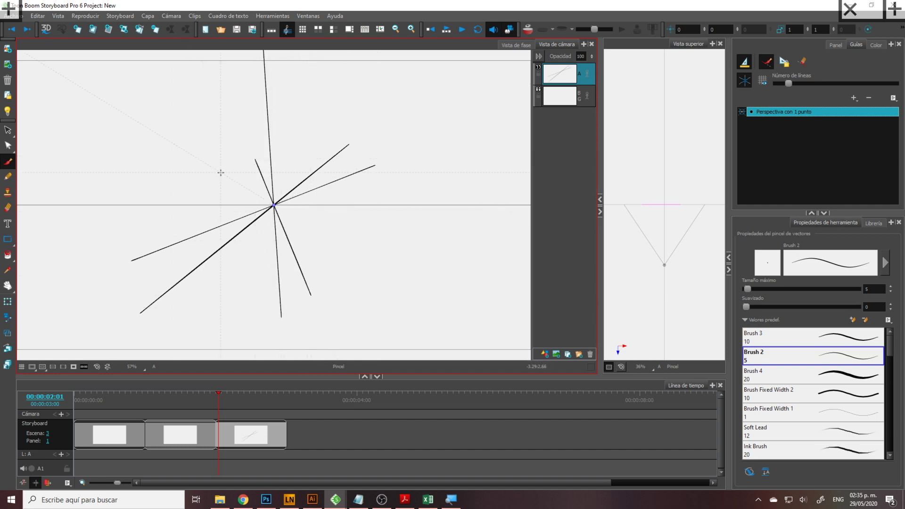
drag(363, 265, 240, 182)
- Undo all the perspective test lines and return to the Select tool
key(ctrl+z)
key(ctrl+z)
key(ctrl+z)
key(ctrl+z)
key(ctrl+z)
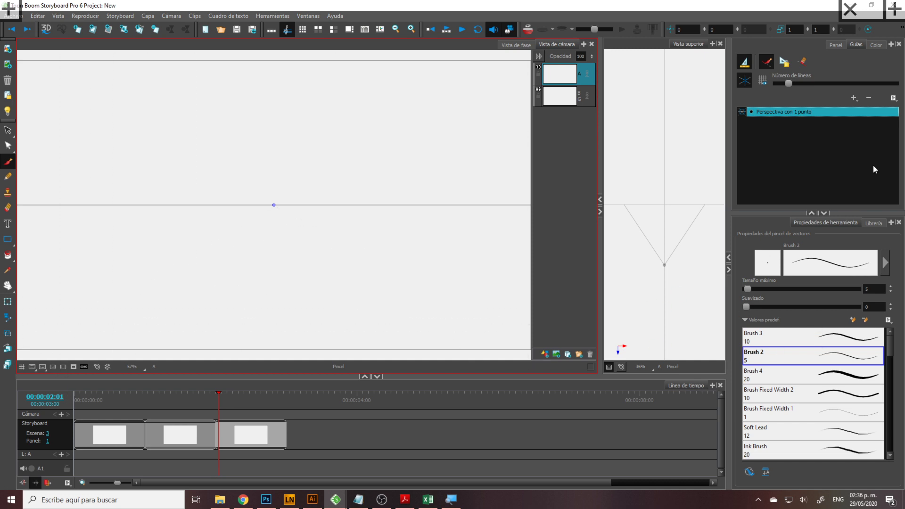
click(8, 131)
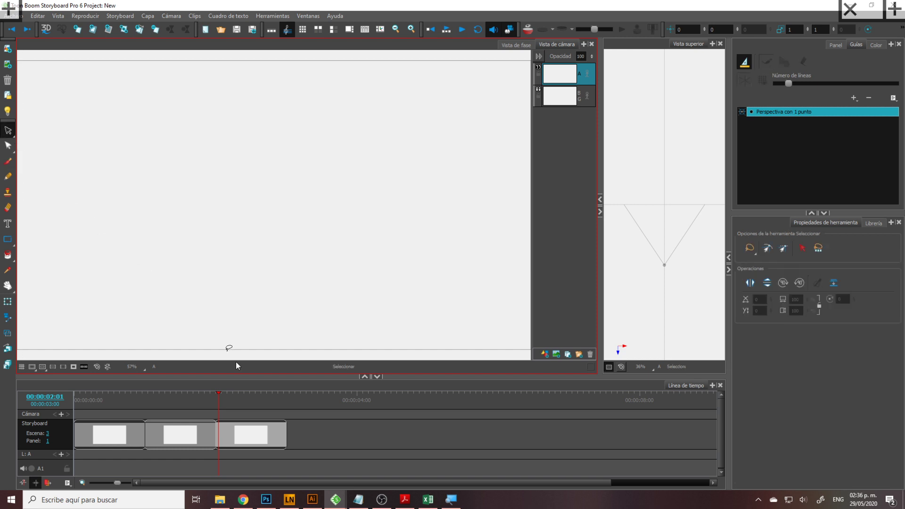
- Adjust the widths of the camera view, top view and tool panels, and fit the whole camera frame in view
drag(598, 272, 610, 272)
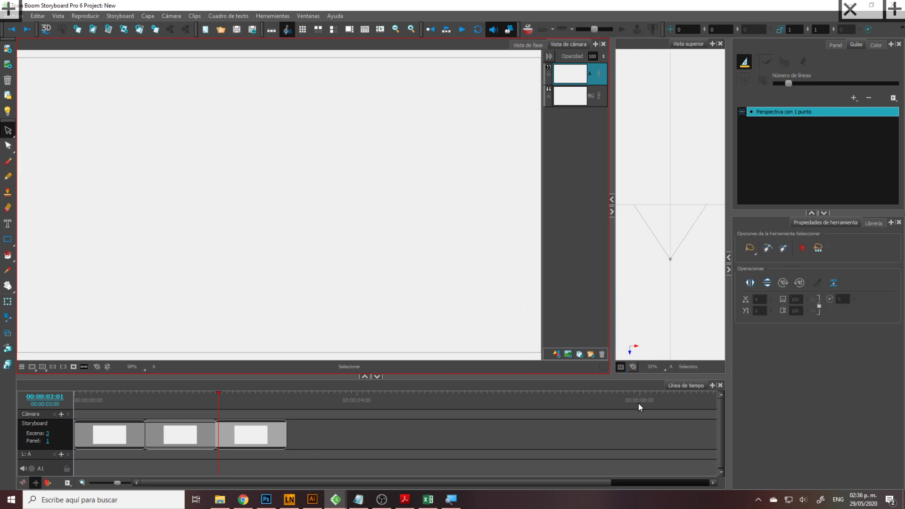
drag(734, 222, 739, 222)
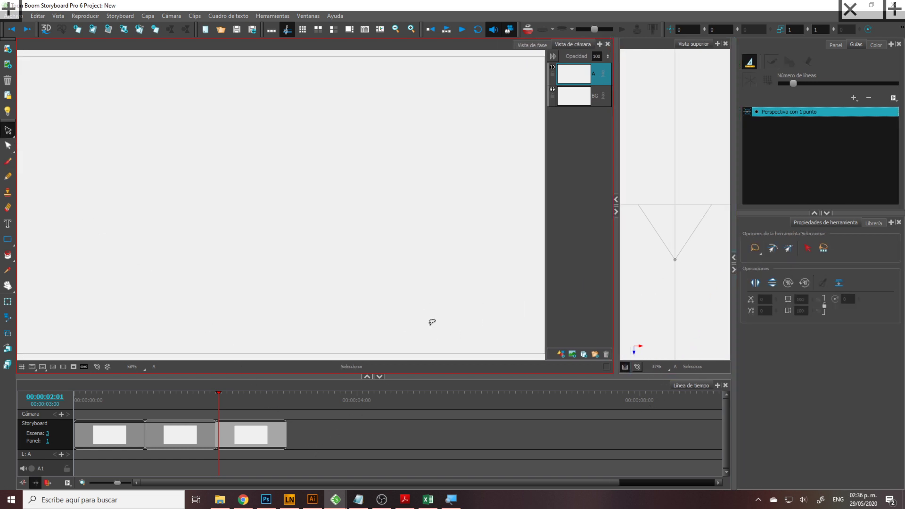
drag(616, 276, 597, 276)
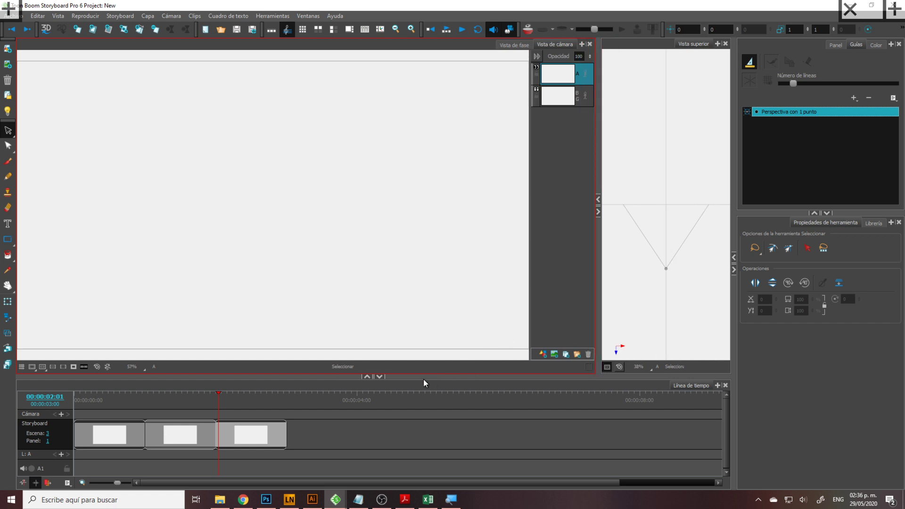
scroll(448, 316, down, 2)
scroll(462, 336, down, 1)
scroll(461, 338, up, 2)
drag(438, 306, 449, 318)
scroll(451, 317, down, 1)
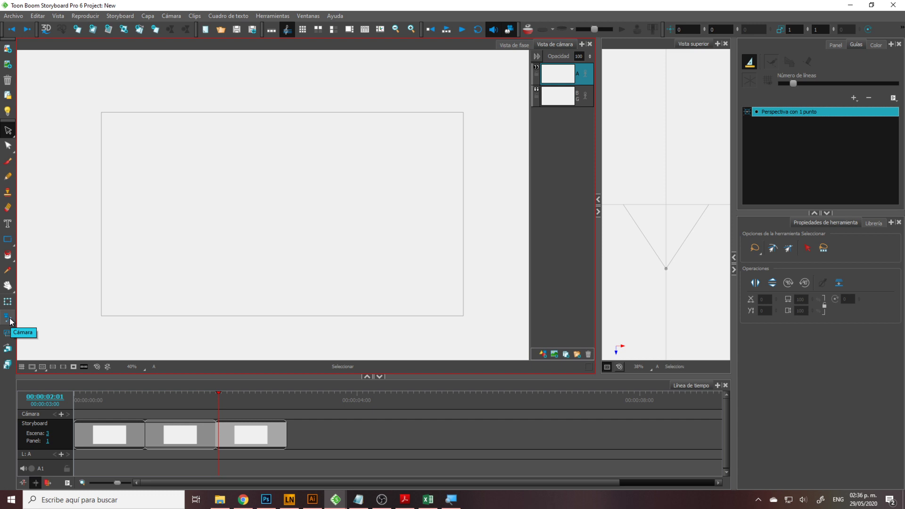
- Make scene 1 current on the timeline and activate the Brush tool
click(137, 436)
click(105, 441)
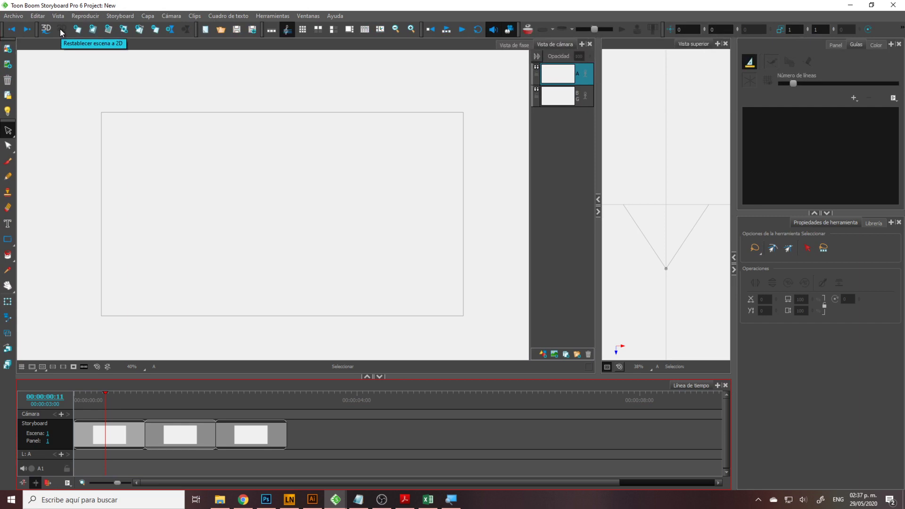
key(alt+b)
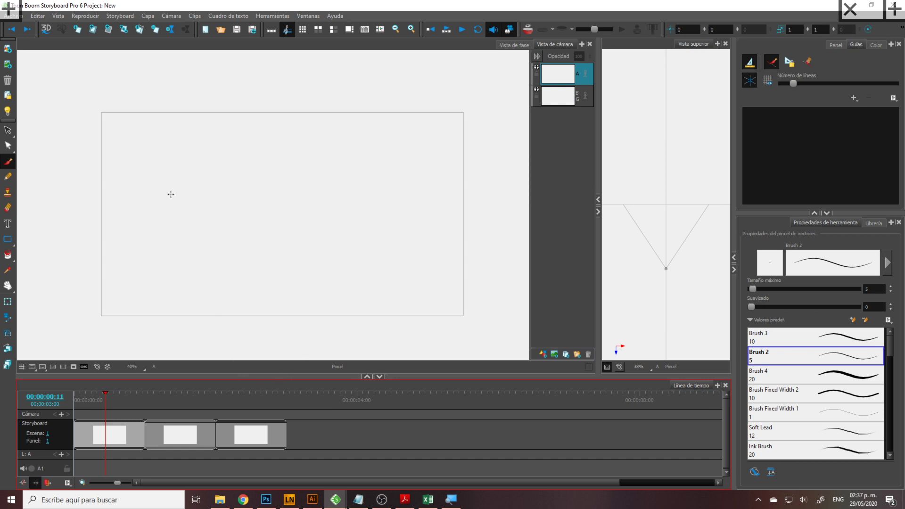
- Draw a short test brush stroke in the upper-left part of the camera frame and undo it
mouse_move(156, 176)
mouse_down()
mouse_move(142, 157)
mouse_move(123, 156)
mouse_move(142, 168)
mouse_up()
key(ctrl+z)
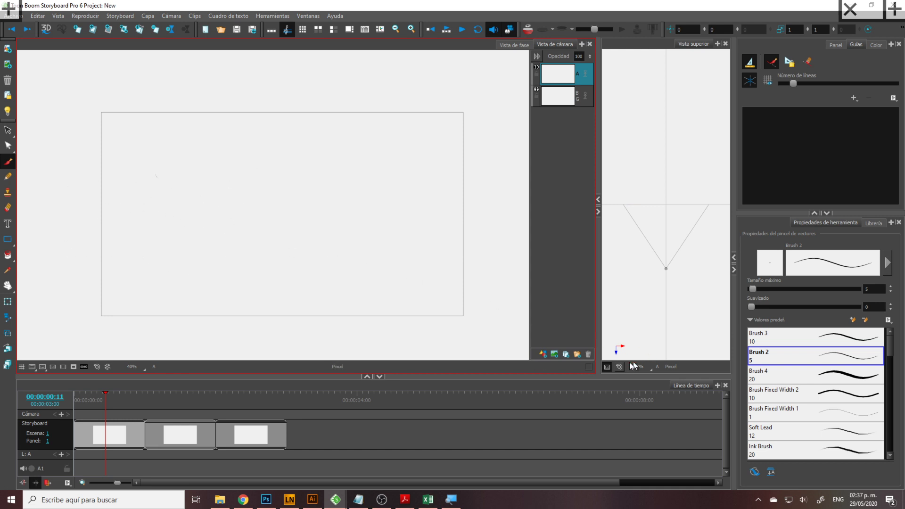
- Draw the outline of a flying bird in the upper-left part of the camera frame with the Brush 2 preset
mouse_move(156, 178)
mouse_down()
mouse_move(131, 159)
mouse_move(150, 185)
mouse_move(141, 199)
mouse_move(111, 202)
mouse_move(119, 213)
mouse_move(130, 219)
mouse_move(160, 193)
mouse_move(190, 199)
mouse_move(169, 185)
mouse_up()
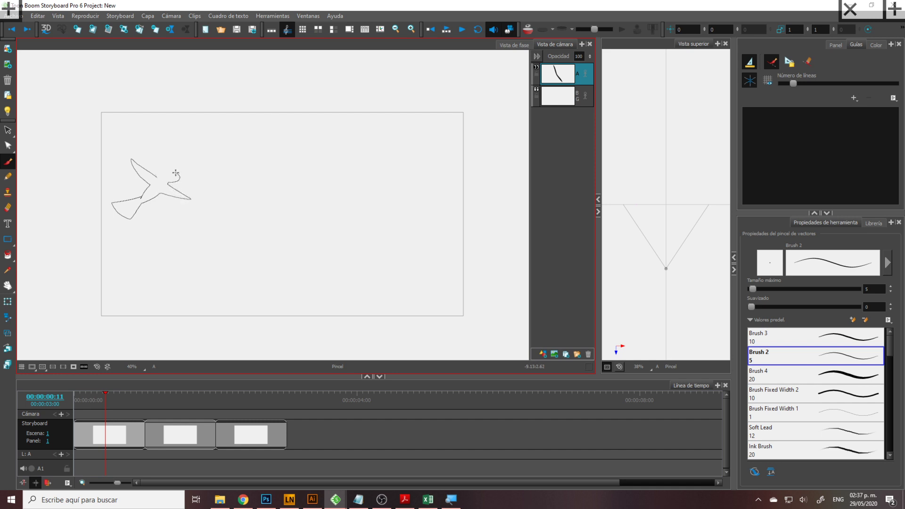
drag(174, 172, 176, 174)
- Fill the bird's body with the mid-grey swatch using the Paint tool, and pick the lightest grey swatch for the small head details
click(876, 45)
click(810, 146)
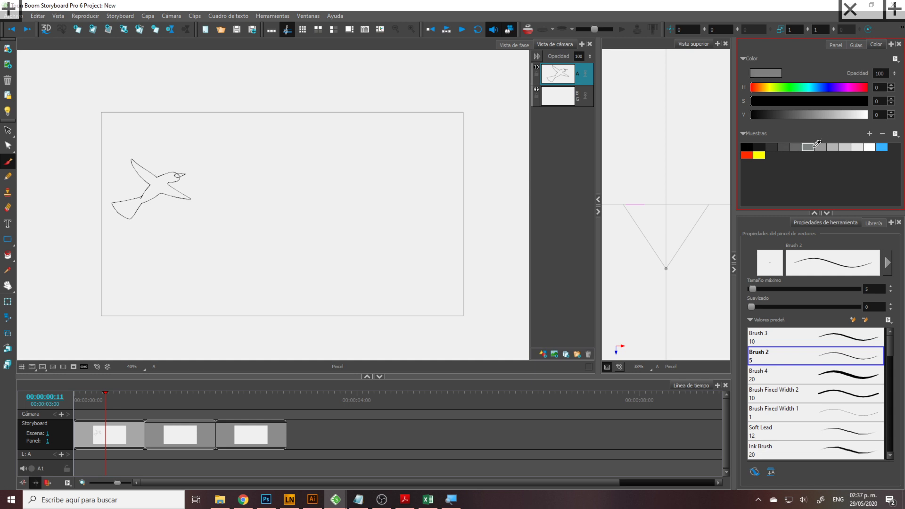
key(alt+i)
click(157, 182)
key(alt+b)
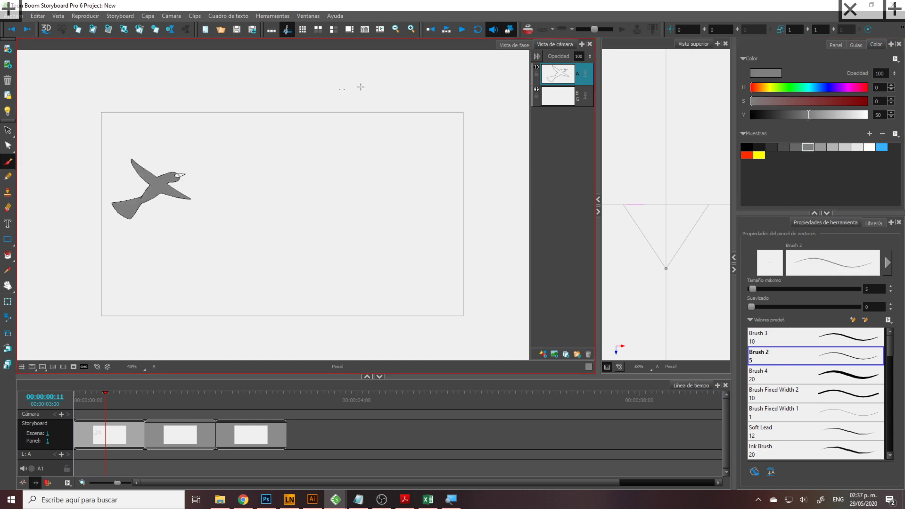
click(857, 147)
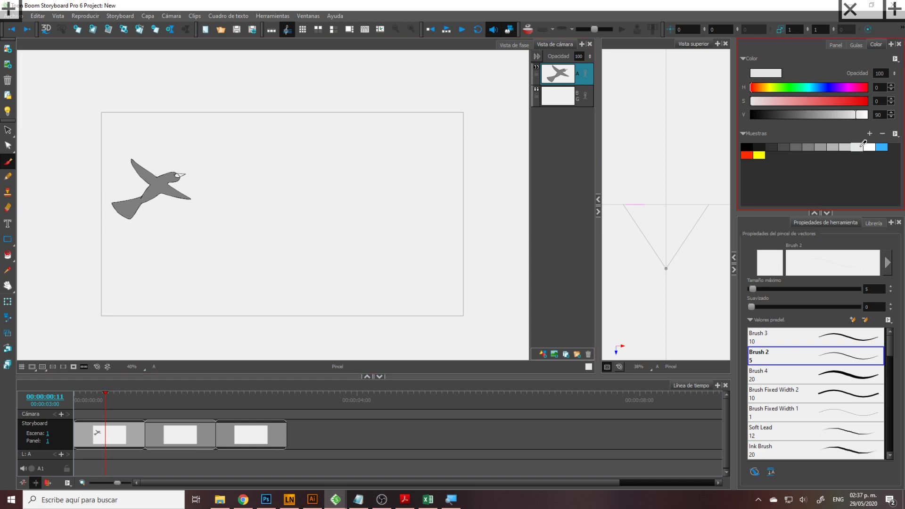
click(184, 169)
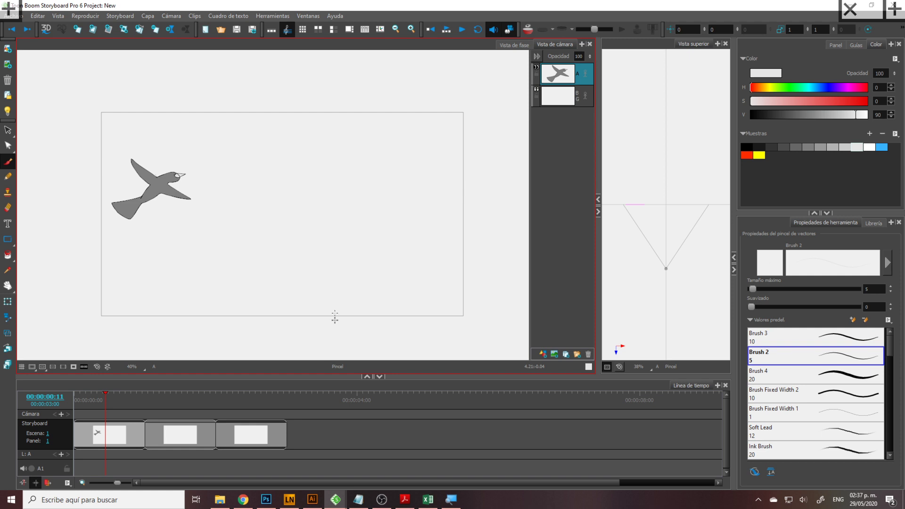
- Select the whole bird with the Select tool and look through its context commands, including the Ordenar, Transformar and Convertir options
click(8, 130)
mouse_move(196, 126)
mouse_down()
mouse_move(95, 213)
mouse_move(191, 126)
mouse_up()
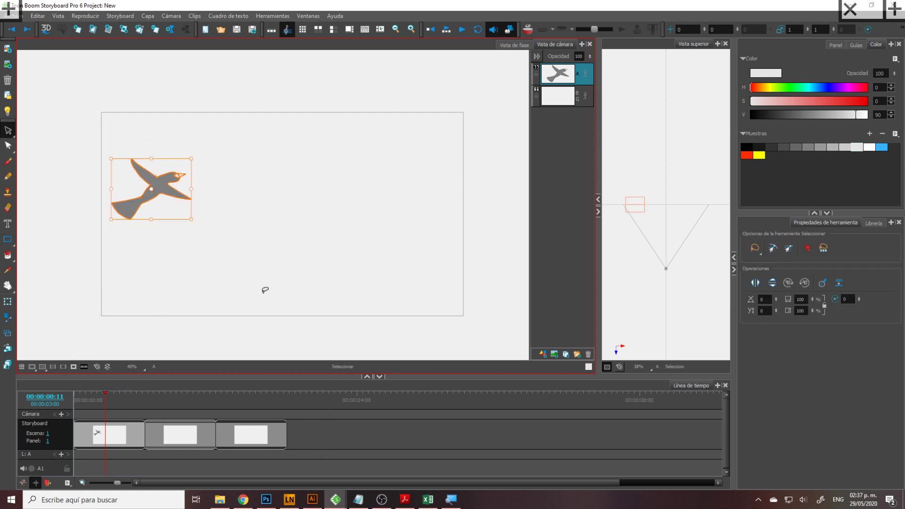
right_click(167, 188)
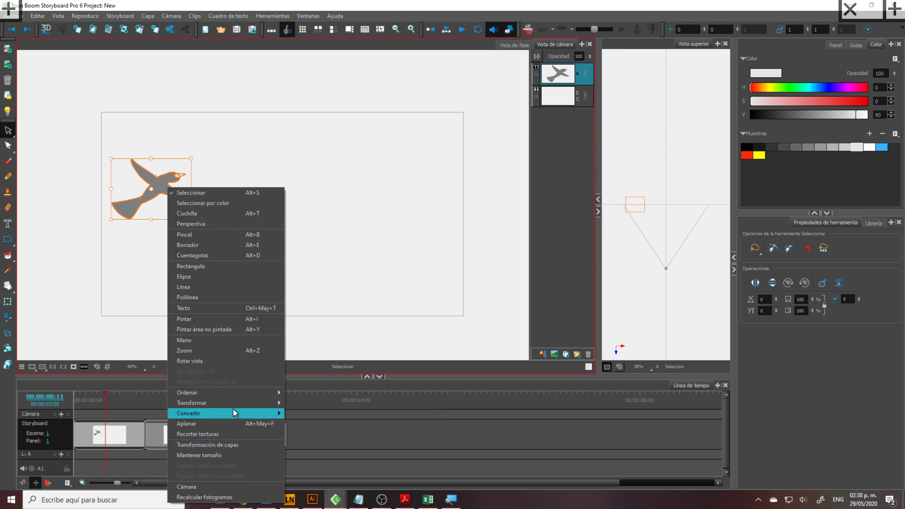
mouse_move(254, 397)
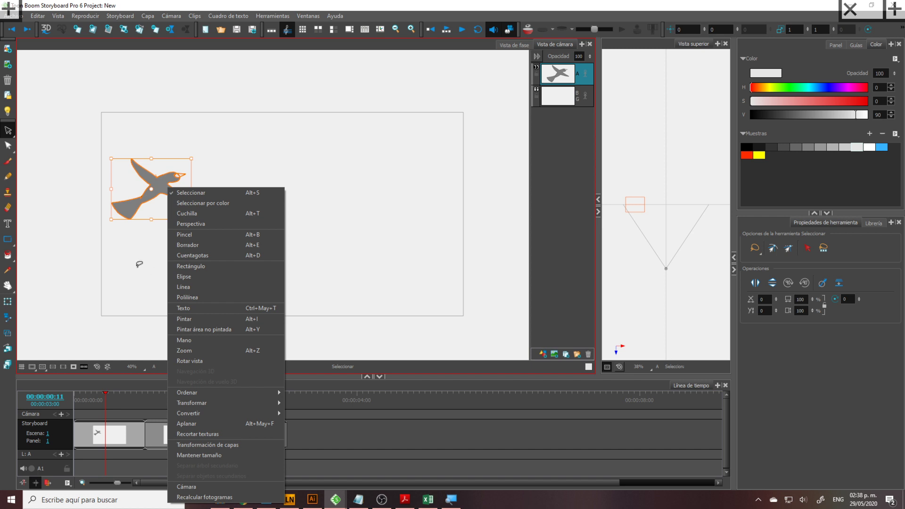
click(139, 264)
- Look up the keyboard shortcut of the Agrupar command among the drawing tools in the preferences
click(40, 21)
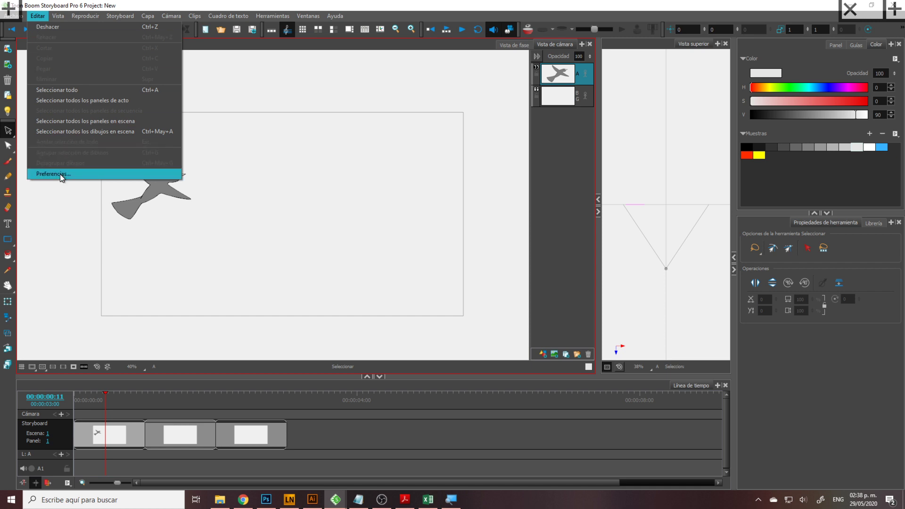
click(61, 174)
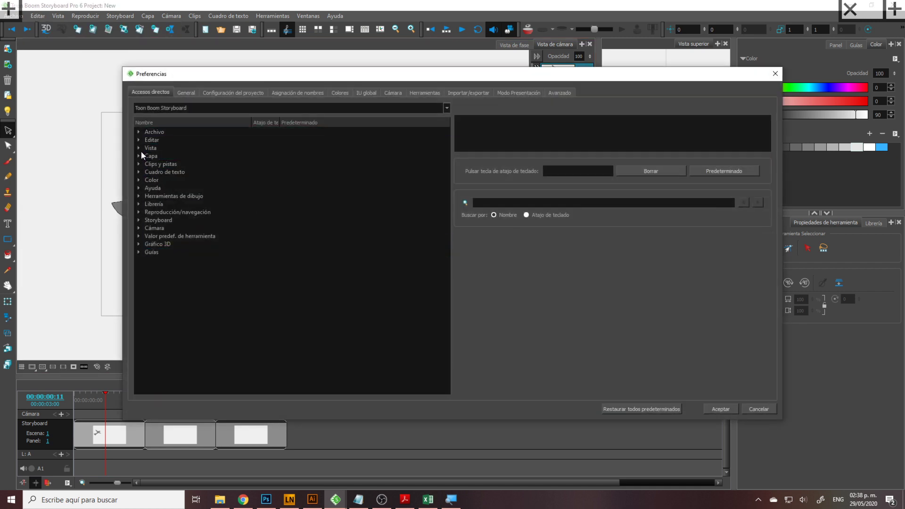
click(139, 195)
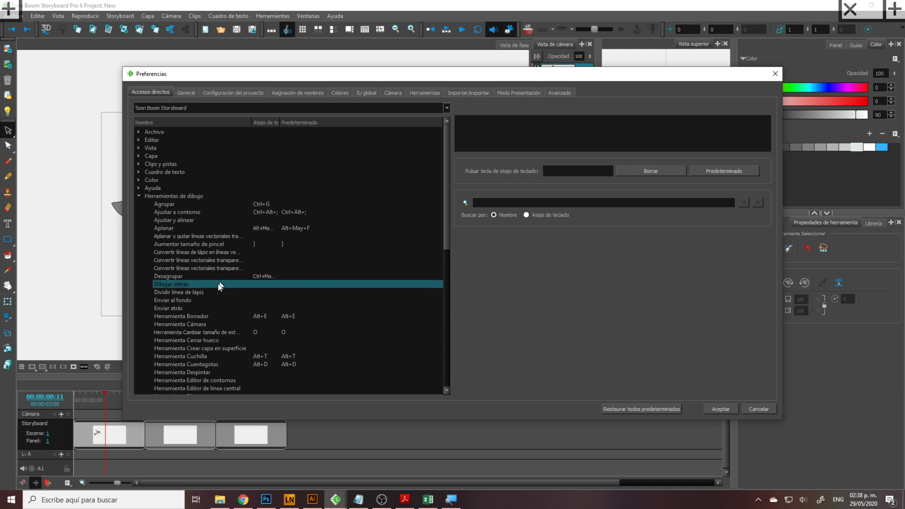
click(179, 205)
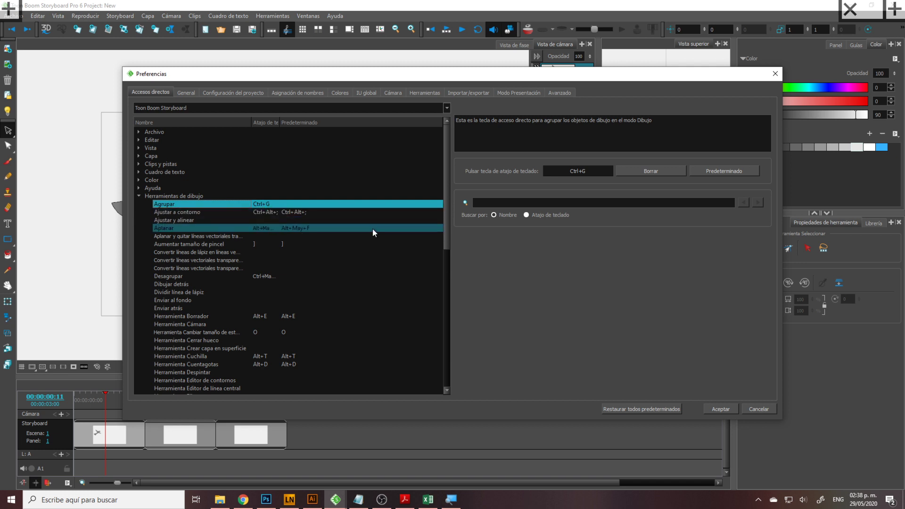
click(733, 410)
- Select the whole bird drawing, group its strokes and fills, and reselect the bird as a single object
mouse_move(141, 151)
mouse_down()
mouse_move(80, 213)
mouse_move(93, 100)
mouse_up()
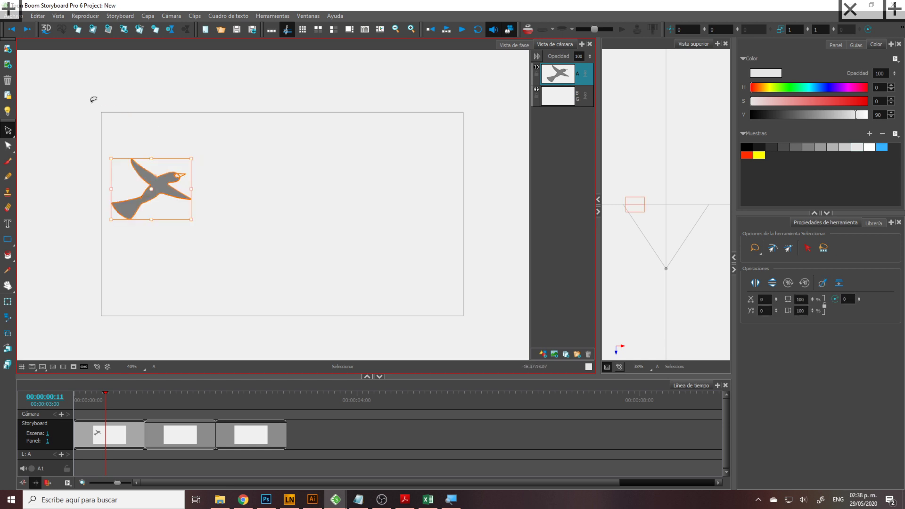
click(209, 160)
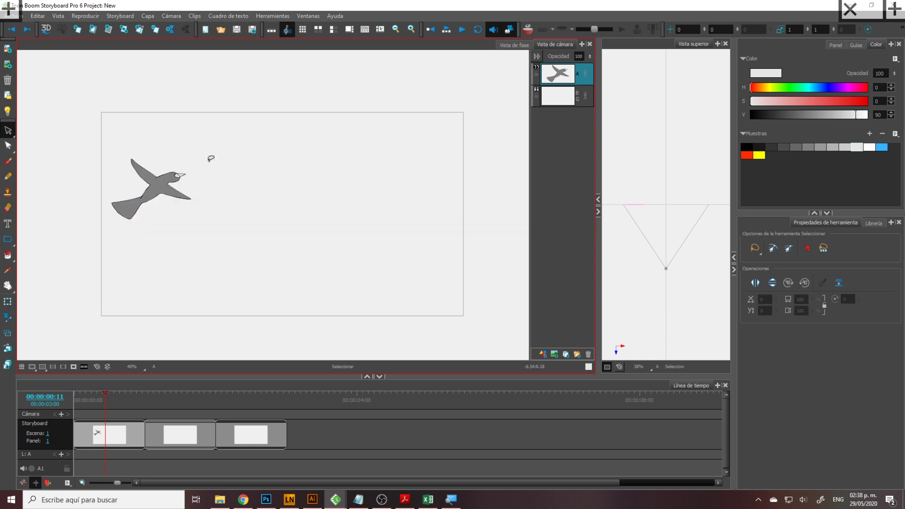
click(155, 181)
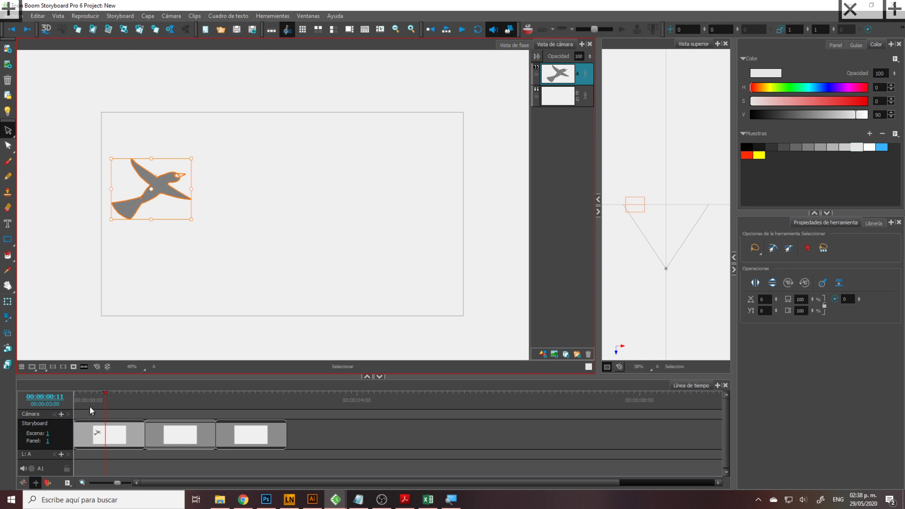
- Extend scene 1 on the timeline to a duration of 00:00:01:04 and return the playhead to the first frame
drag(105, 403, 75, 404)
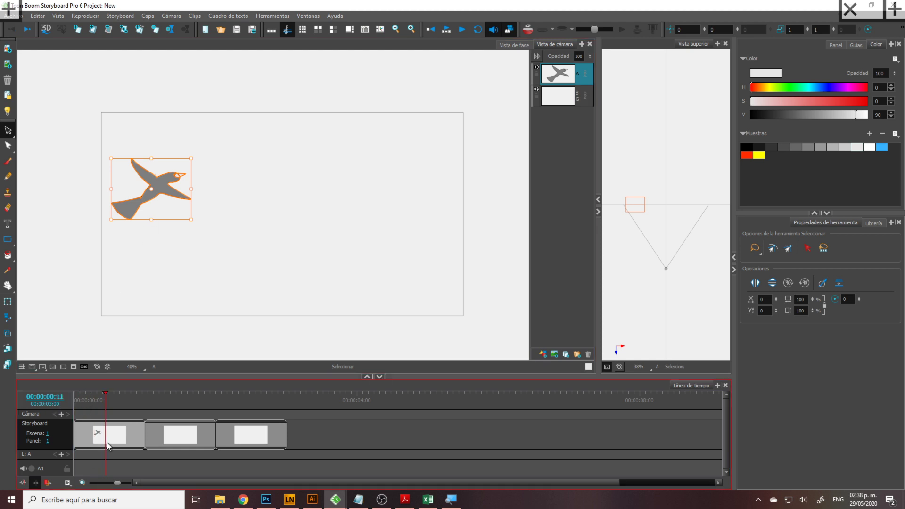
click(142, 437)
mouse_move(145, 439)
mouse_down()
mouse_move(168, 446)
mouse_move(156, 446)
mouse_up()
drag(155, 401, 78, 408)
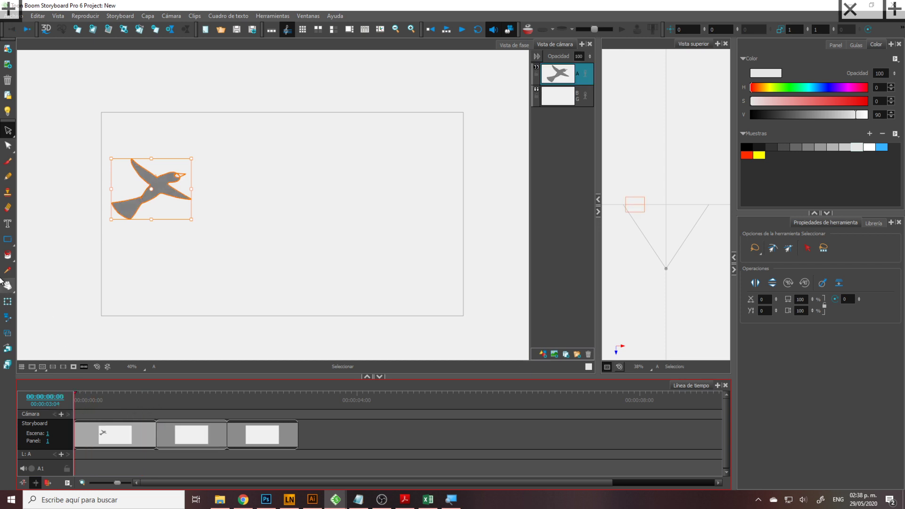
- Activate the Layer Transform tool and move layer A's pivot point onto the bird's body
click(8, 302)
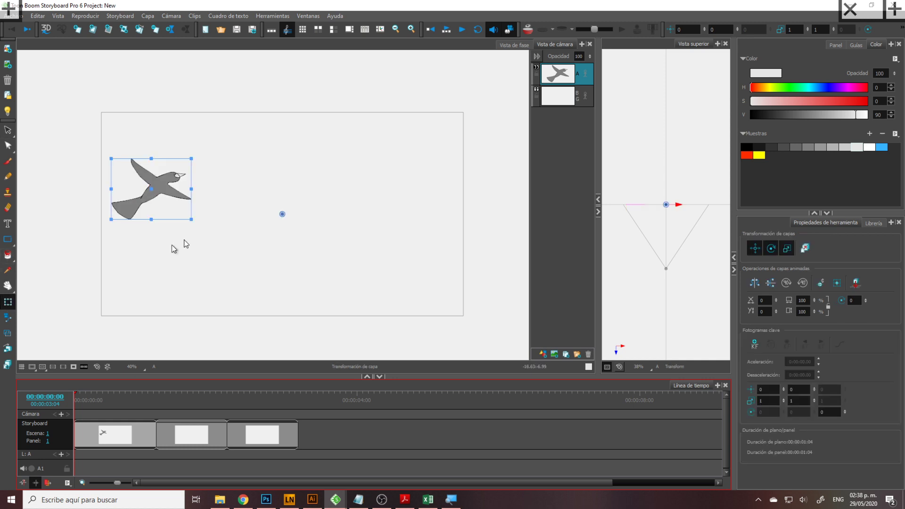
drag(259, 220, 147, 197)
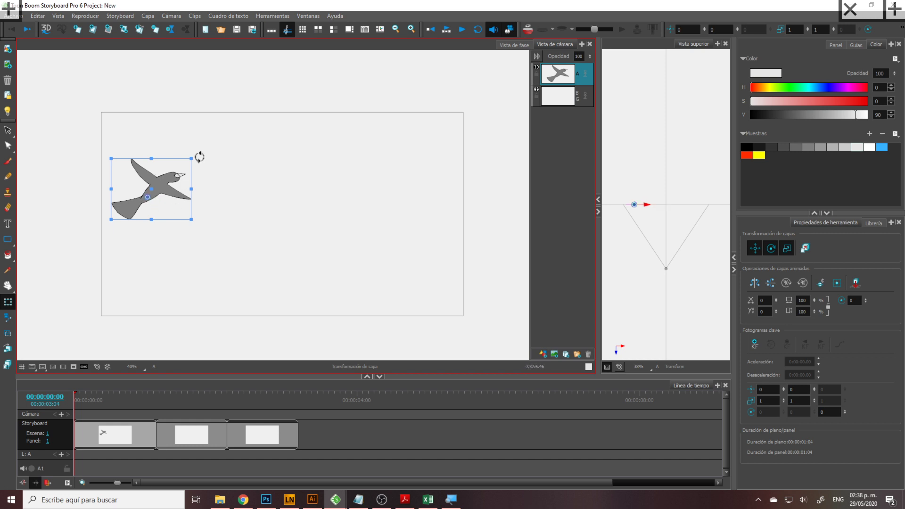
- Move the bird just outside the left edge of the camera frame, scaled to about 0.82 and rotated to about -47.88 degrees
mouse_move(196, 152)
mouse_down()
mouse_move(210, 215)
mouse_move(207, 185)
mouse_move(78, 173)
mouse_move(83, 158)
mouse_up()
drag(108, 128, 97, 137)
drag(70, 178, 80, 168)
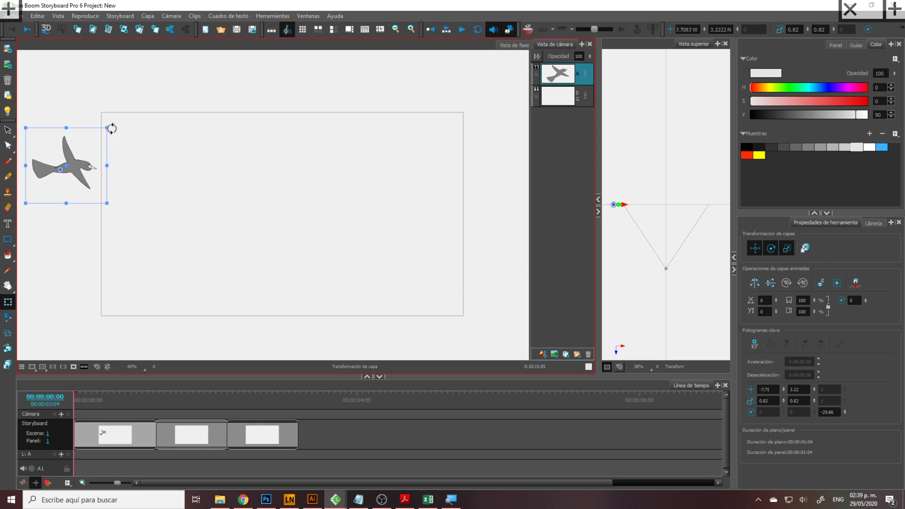
drag(111, 127, 116, 149)
- Add a keyframe to layer A at the first frame of scene 1
drag(77, 402, 76, 420)
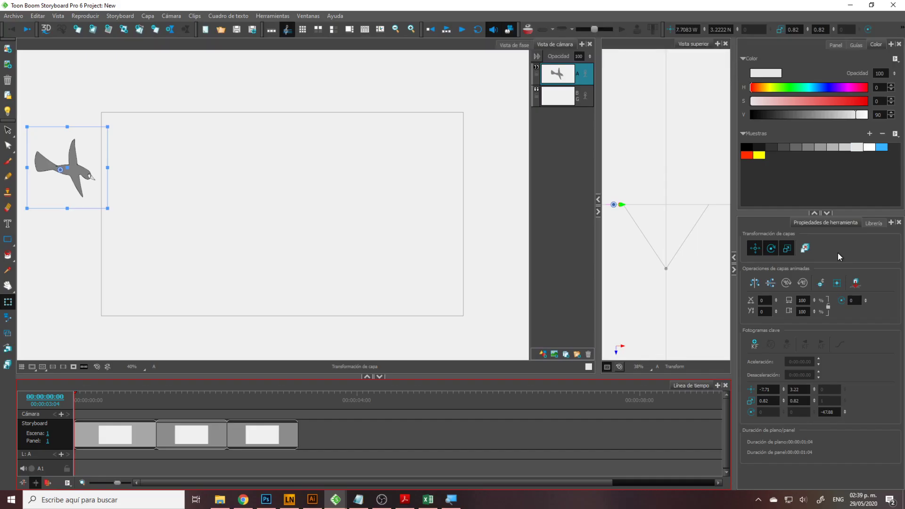
click(833, 222)
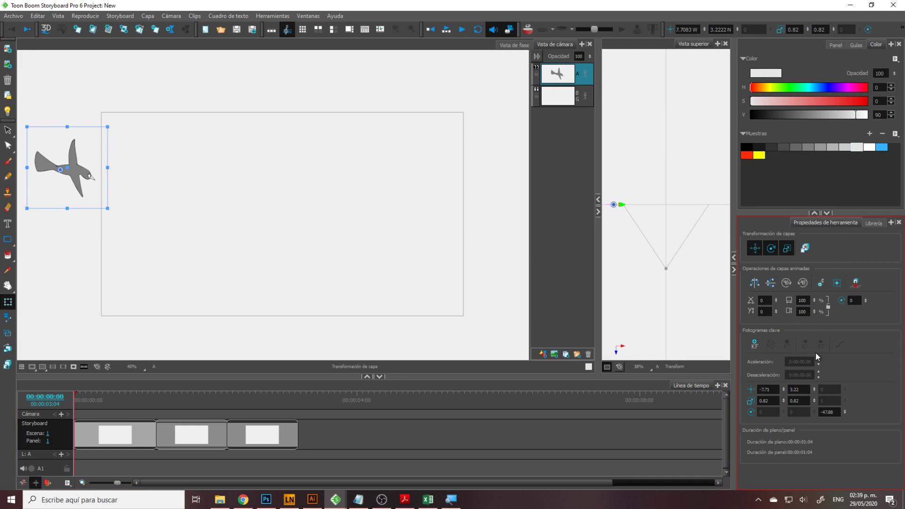
click(755, 348)
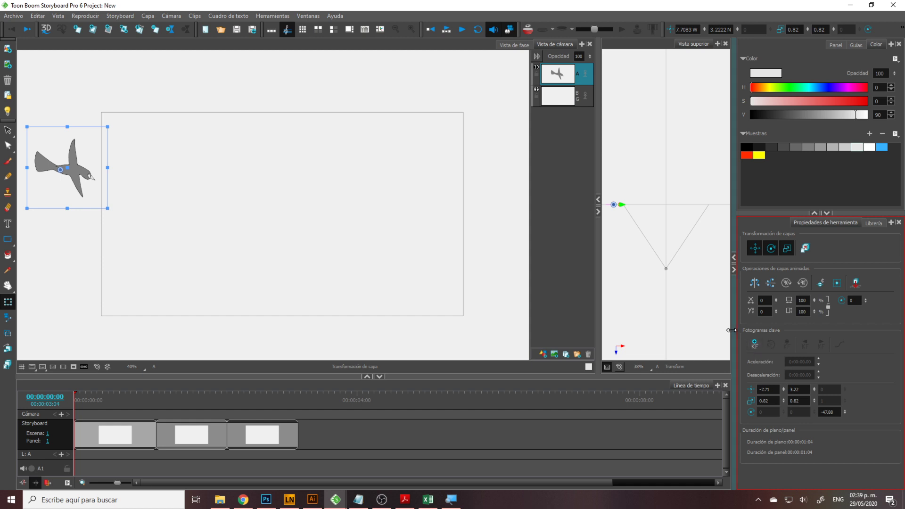
click(758, 344)
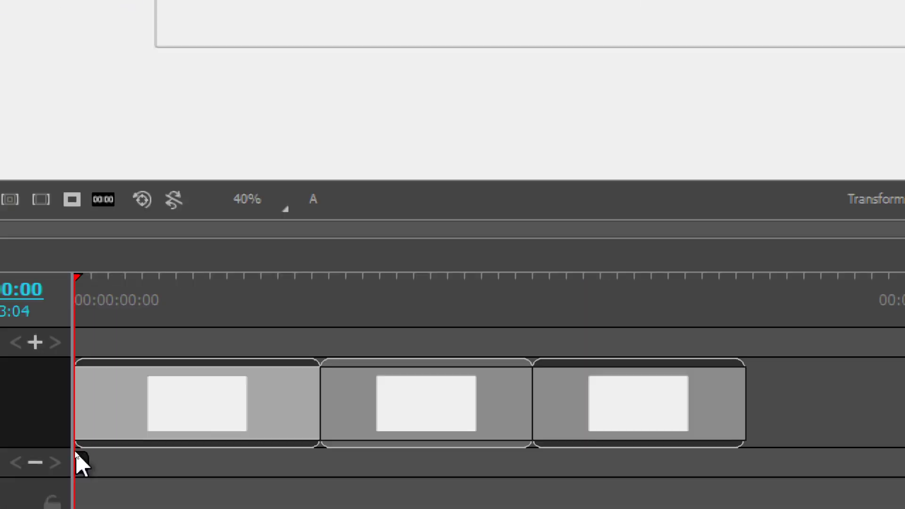
click(78, 460)
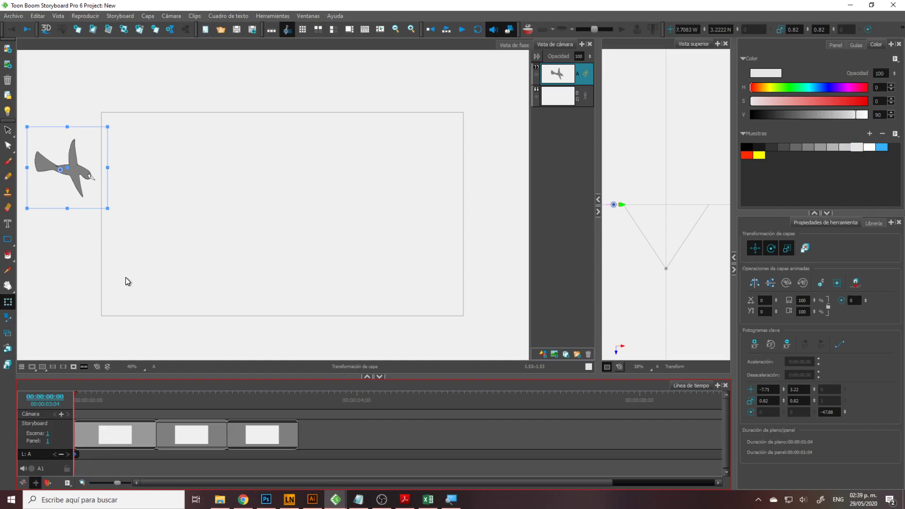
- Add a second keyframe to layer A at 00:00:00:17 and move the bird beyond the right edge of the camera frame
drag(74, 399, 123, 413)
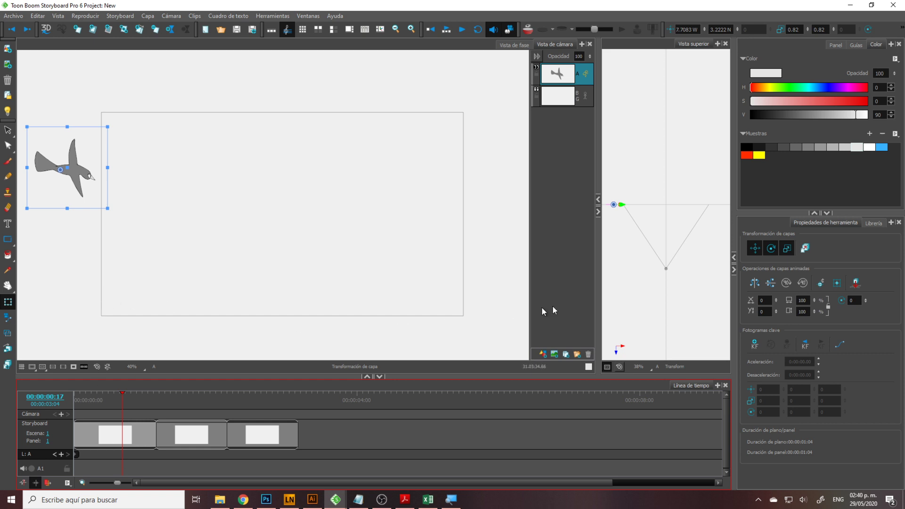
click(754, 346)
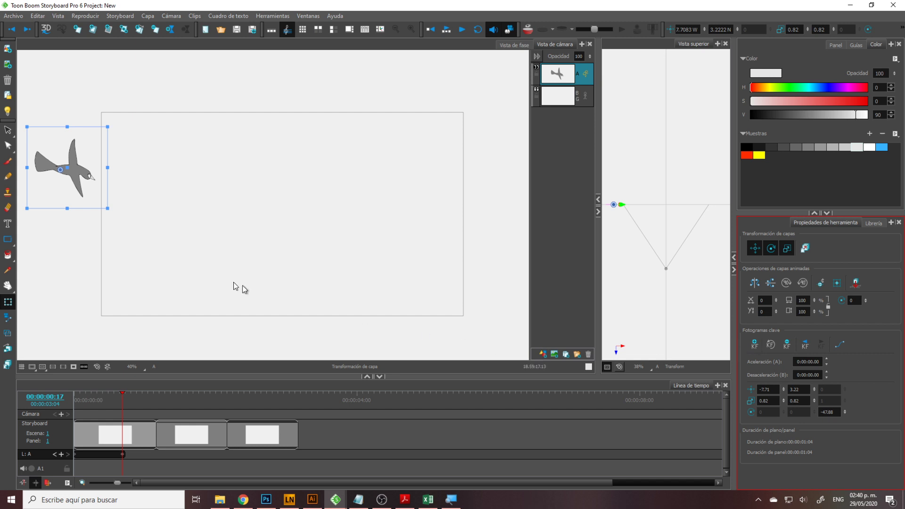
mouse_move(78, 174)
mouse_down()
mouse_move(162, 213)
mouse_move(359, 242)
mouse_move(476, 227)
mouse_move(509, 208)
mouse_move(516, 191)
mouse_up()
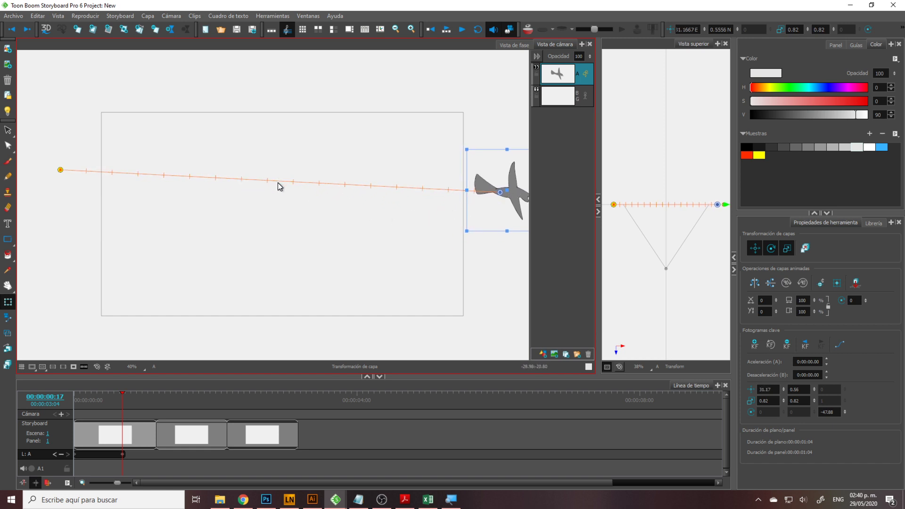
key(p)
key(ctrl+z)
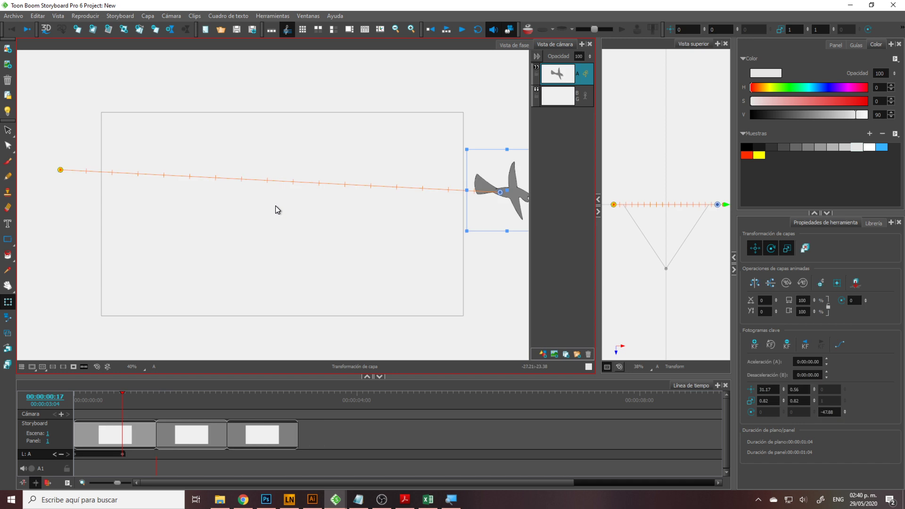
click(292, 187)
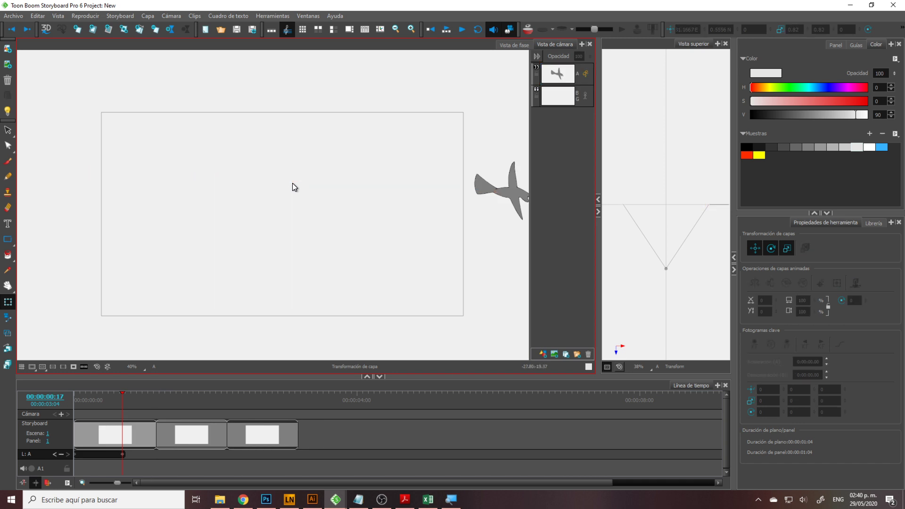
- Add a keyframe at 00:00:00:09, move the bird down to curve its flight path, and scrub the timeline to preview the motion
drag(123, 405, 72, 415)
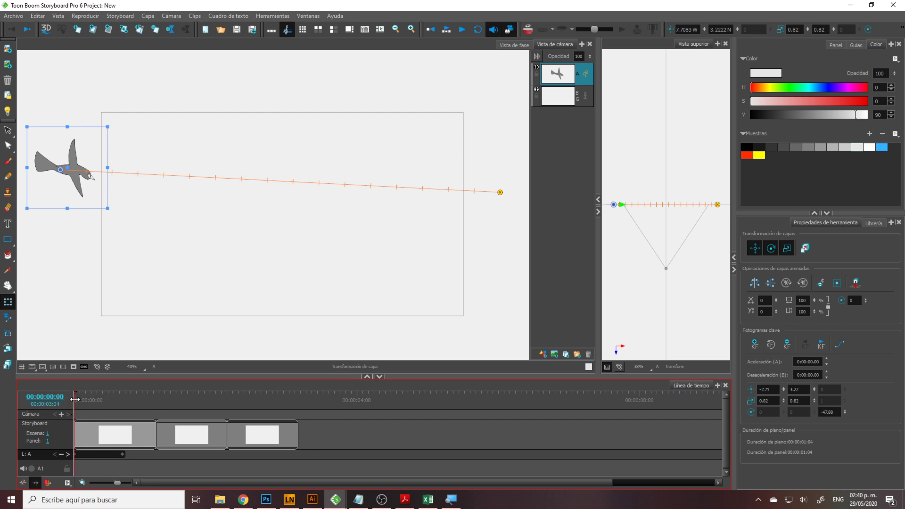
drag(75, 399, 100, 401)
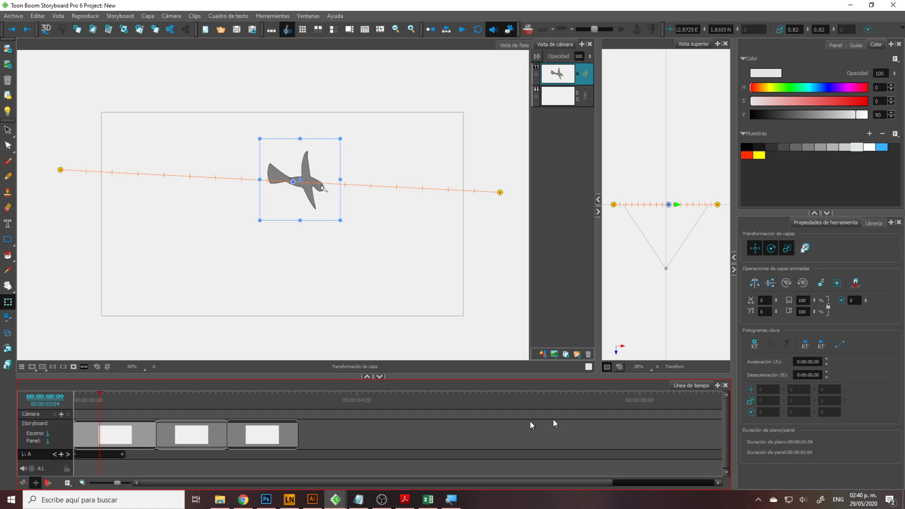
click(755, 344)
drag(310, 195, 295, 250)
mouse_move(99, 403)
mouse_down()
mouse_move(82, 403)
mouse_move(124, 404)
mouse_move(80, 405)
mouse_move(111, 405)
mouse_up()
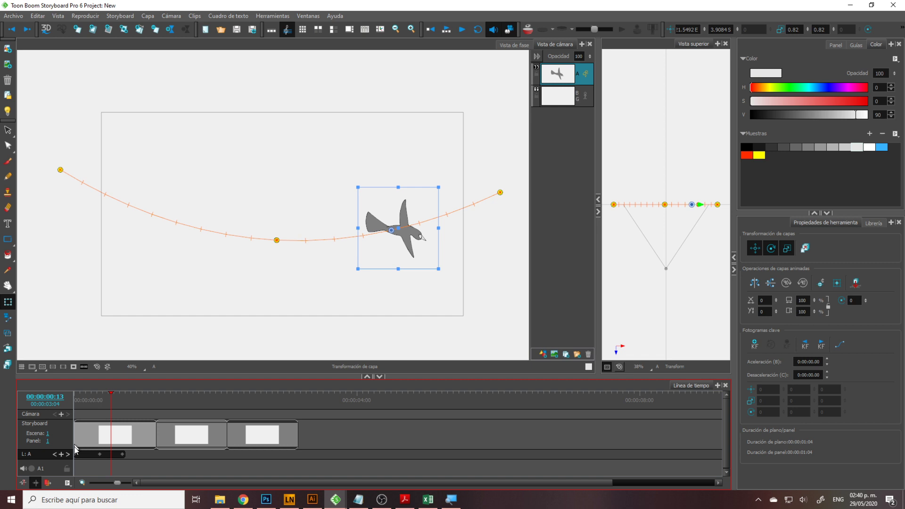
- Rotate the bird to point upward at the last keyframe, 00:00:00:17, and scrub back to 00:00:00:08 to check the animation
click(68, 454)
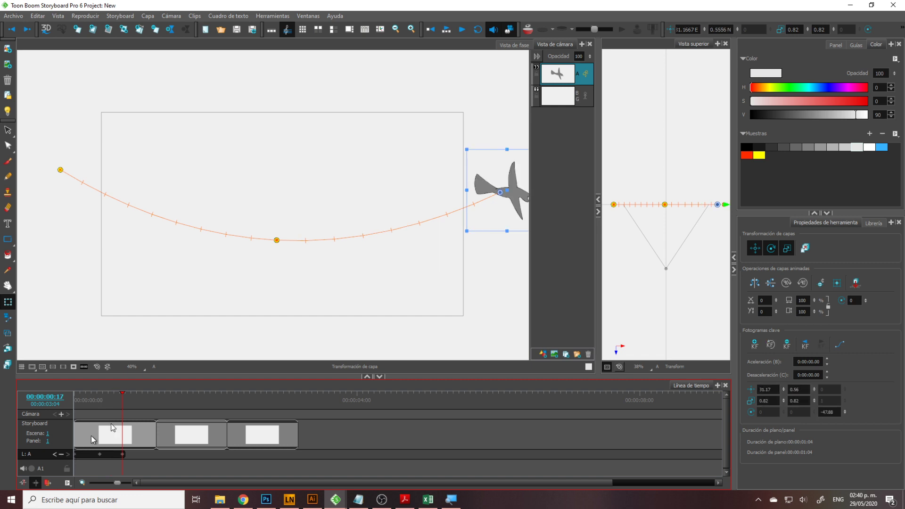
click(463, 139)
drag(463, 140, 447, 180)
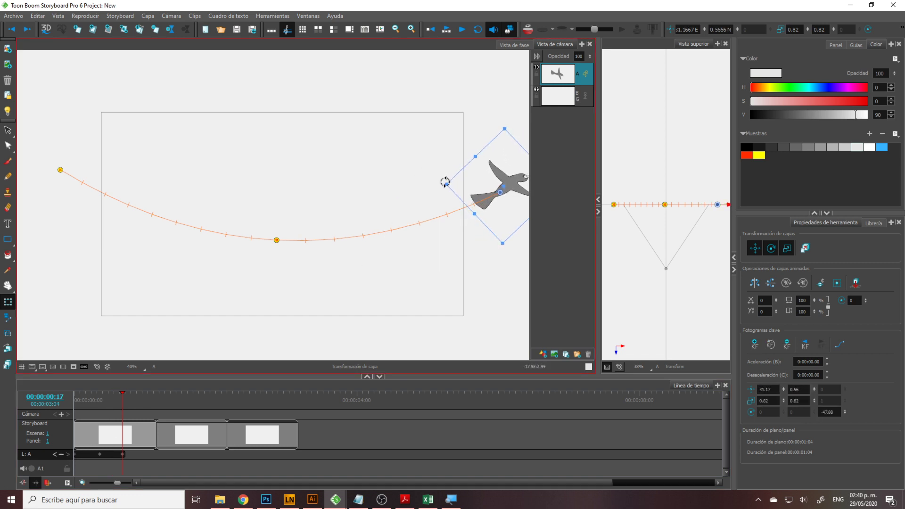
drag(122, 401, 97, 429)
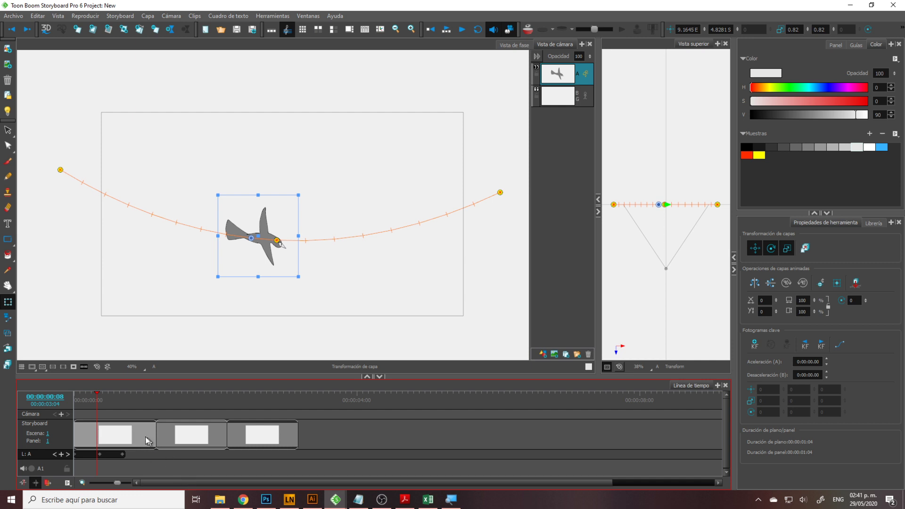
- Switch to the camera transform tool and scrub through scene 1 to review the bird's flight against the camera frame
drag(97, 400, 107, 454)
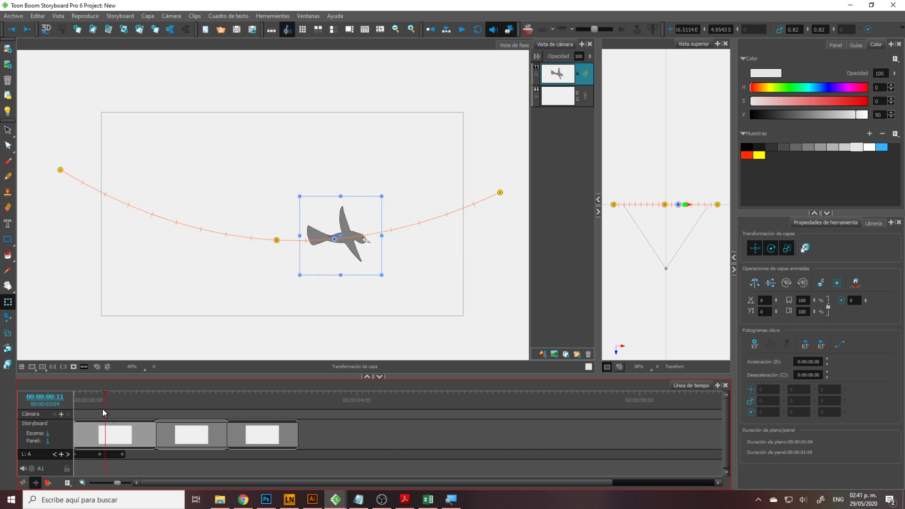
mouse_move(104, 406)
mouse_down()
mouse_move(76, 406)
mouse_move(91, 411)
mouse_up()
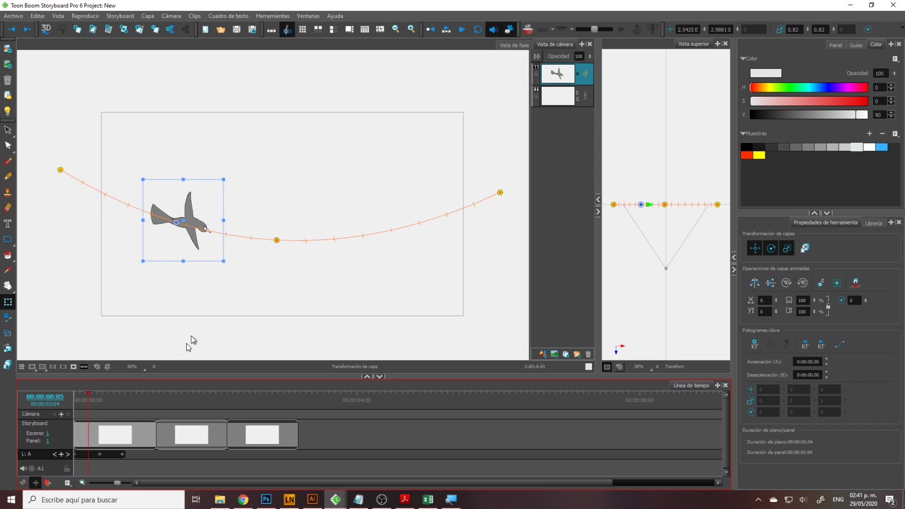
click(8, 321)
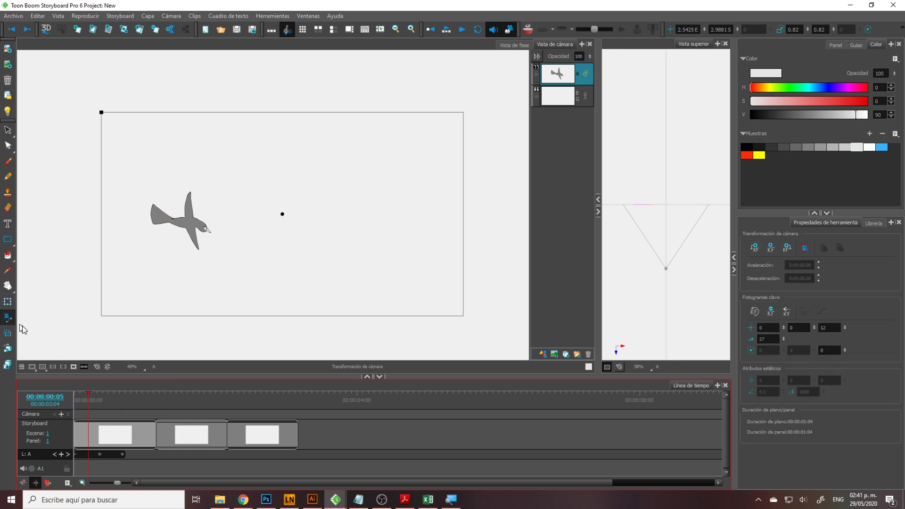
click(79, 404)
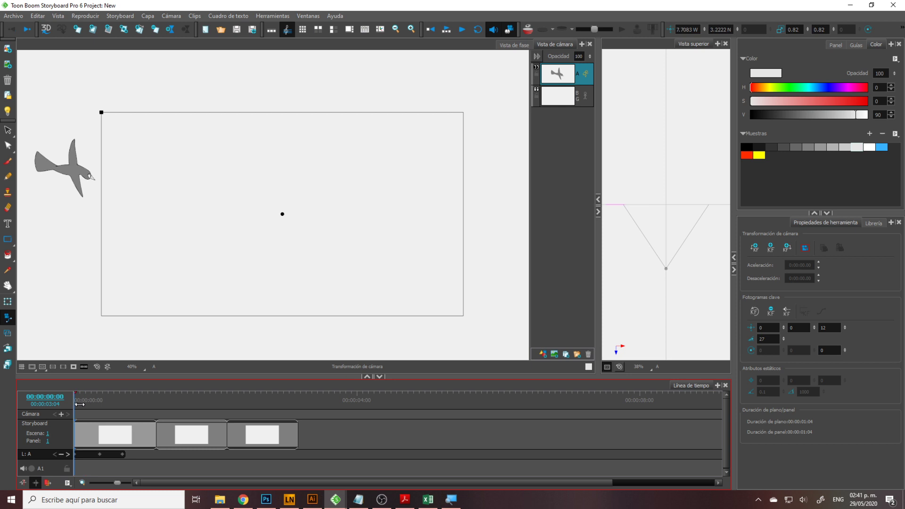
drag(80, 404, 78, 403)
drag(75, 400, 123, 399)
drag(123, 434, 76, 436)
click(179, 443)
click(123, 430)
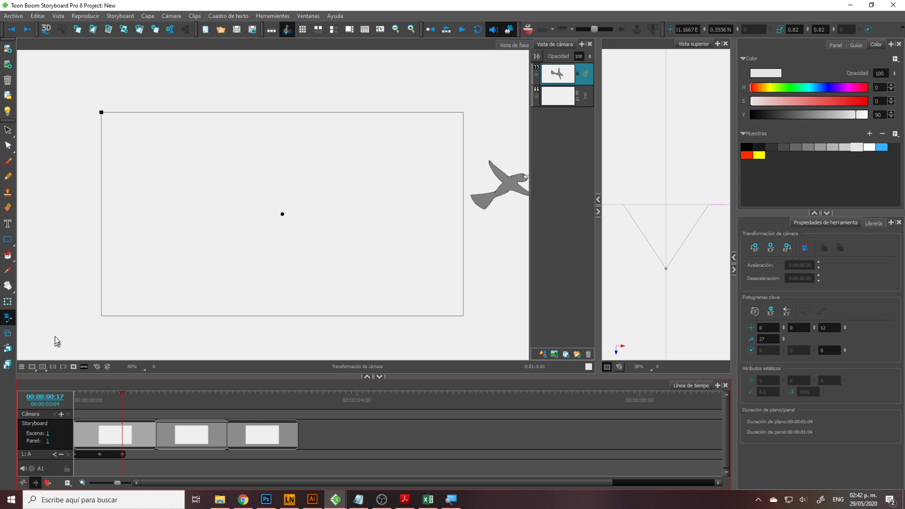
click(99, 433)
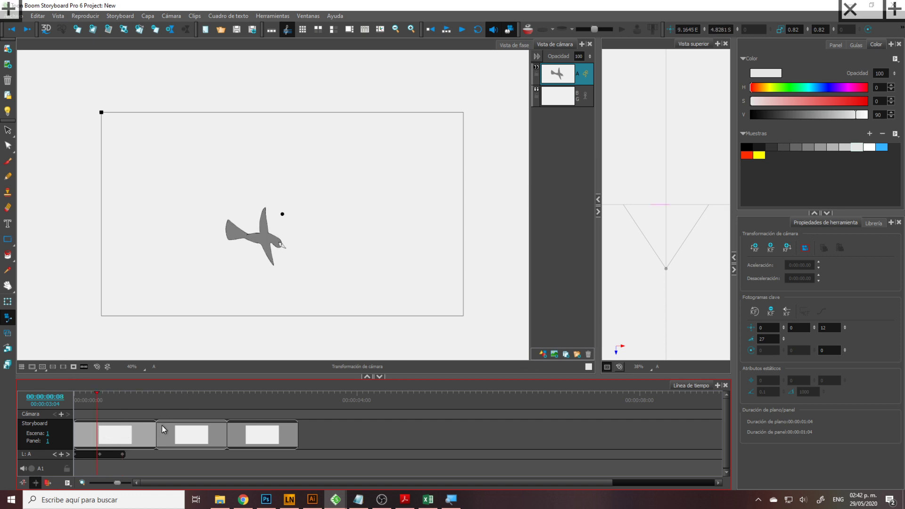
click(108, 422)
- Draw a closed mountain landscape outline on the BG layer with a dark grey Brush 2, extending beyond the camera frame
click(568, 103)
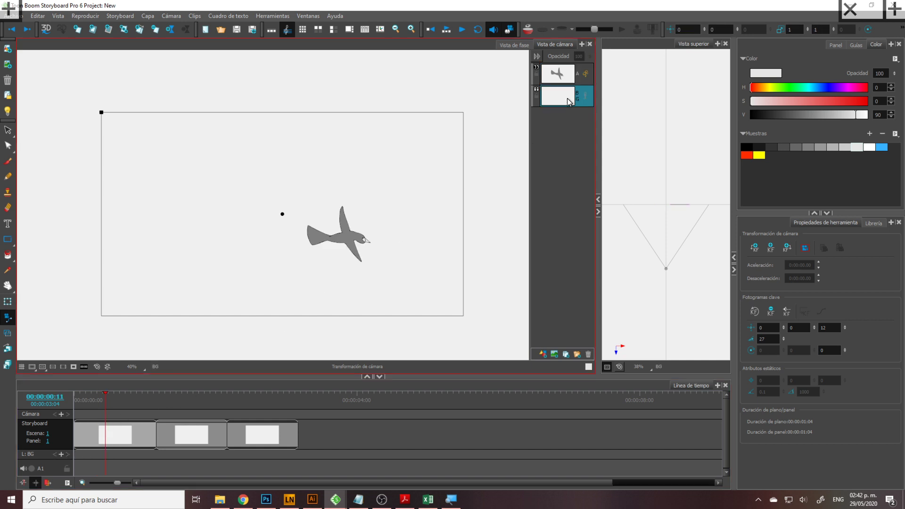
click(8, 162)
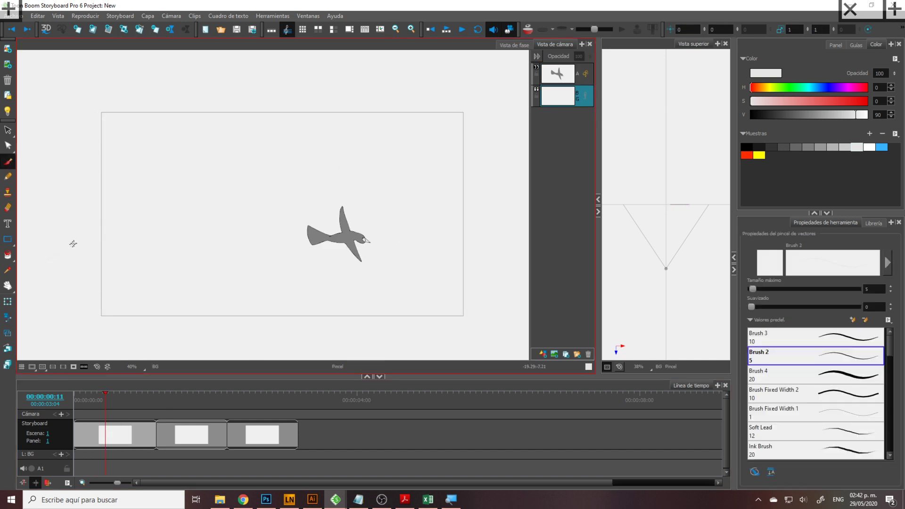
click(772, 146)
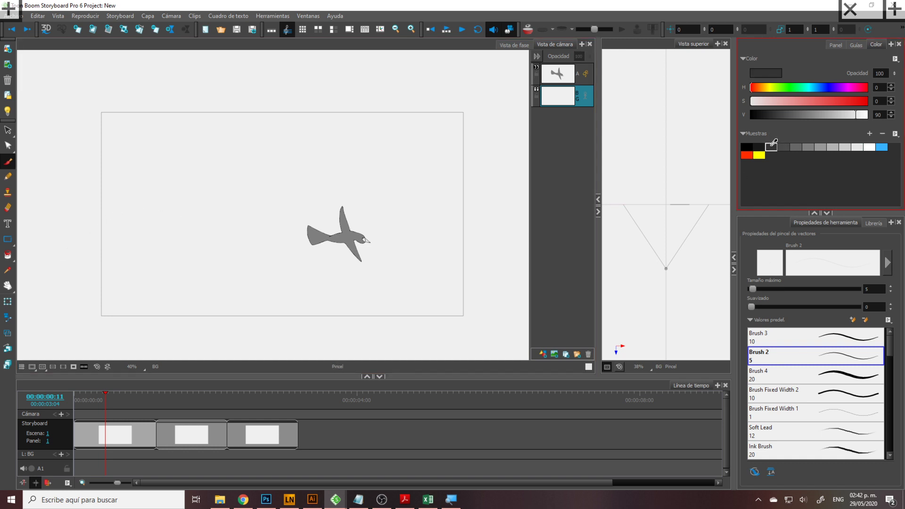
mouse_move(53, 277)
mouse_down()
mouse_move(179, 182)
mouse_move(198, 183)
mouse_move(237, 216)
mouse_up()
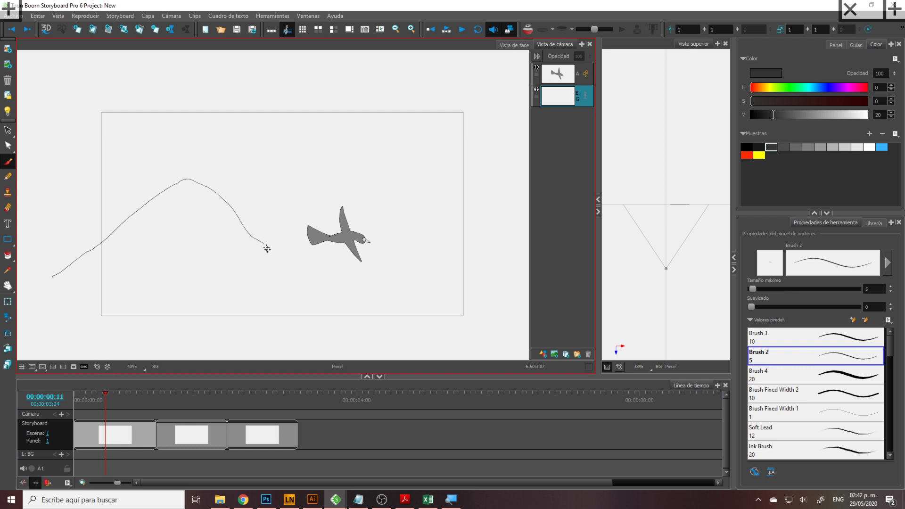
mouse_move(336, 283)
mouse_down()
mouse_move(391, 293)
mouse_move(472, 275)
mouse_move(508, 279)
mouse_up()
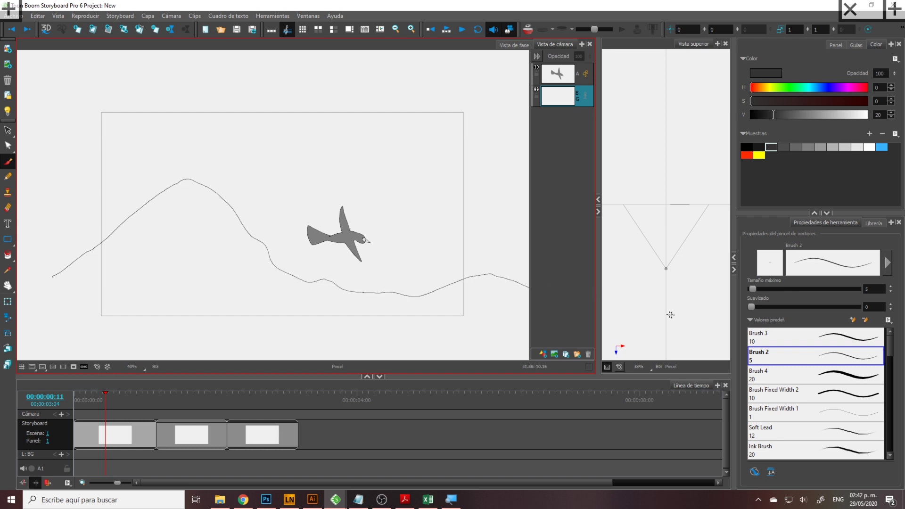
mouse_move(552, 329)
mouse_down()
mouse_move(144, 340)
mouse_move(45, 324)
mouse_up()
drag(60, 275, 69, 259)
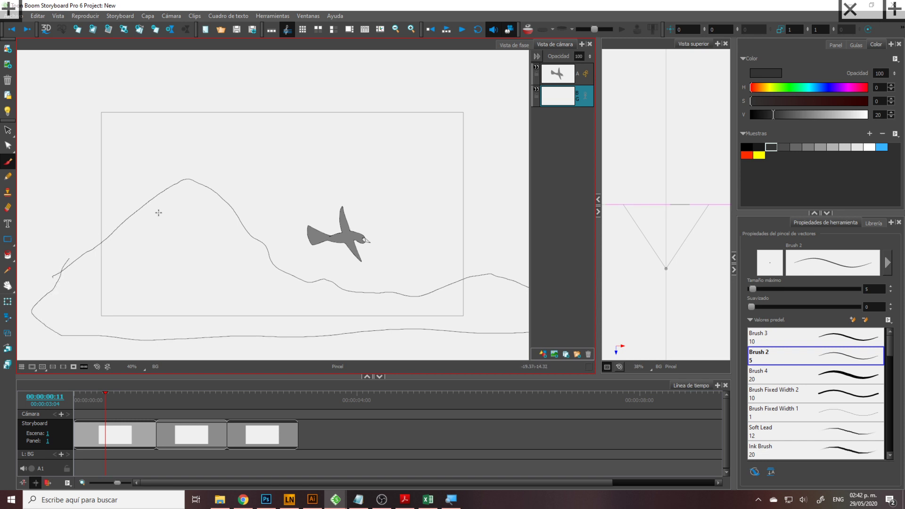
- Fill the mountain landscape with light grey at value 70
click(820, 147)
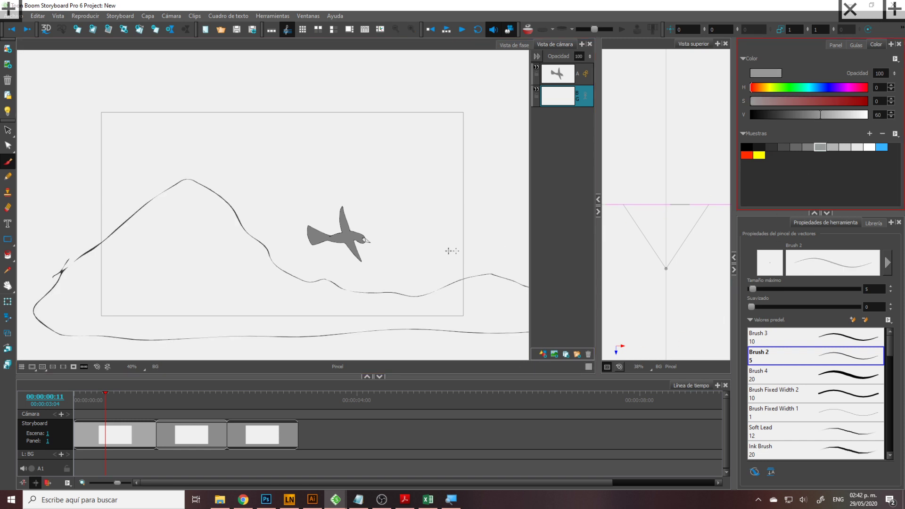
click(326, 301)
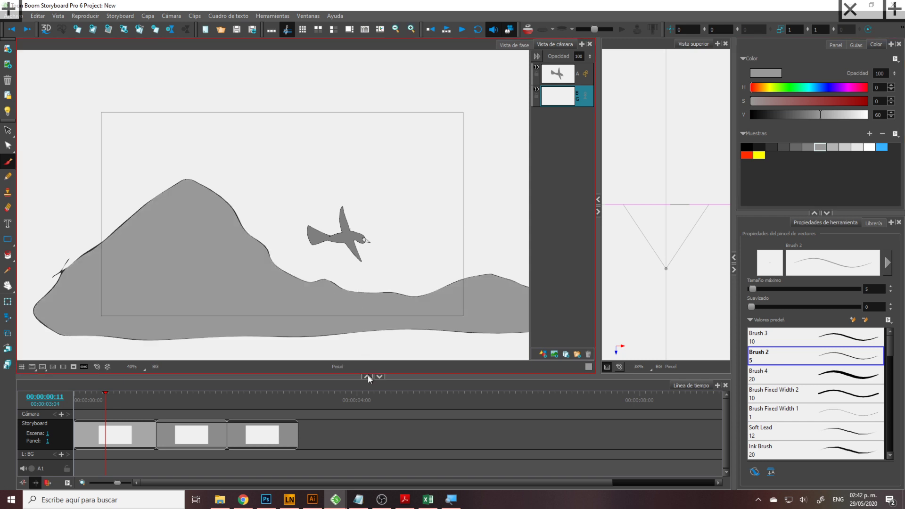
click(833, 147)
click(378, 303)
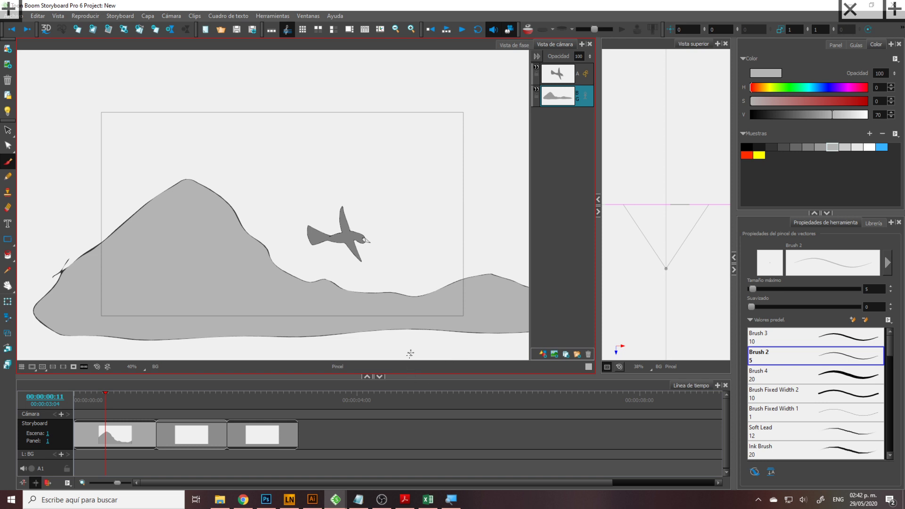
- Draw a large cloud outline above the low hills, mostly beyond the camera frame's right edge, in dark grey at value 30
key(1)
key(1)
key(space)
drag(445, 241, 352, 261)
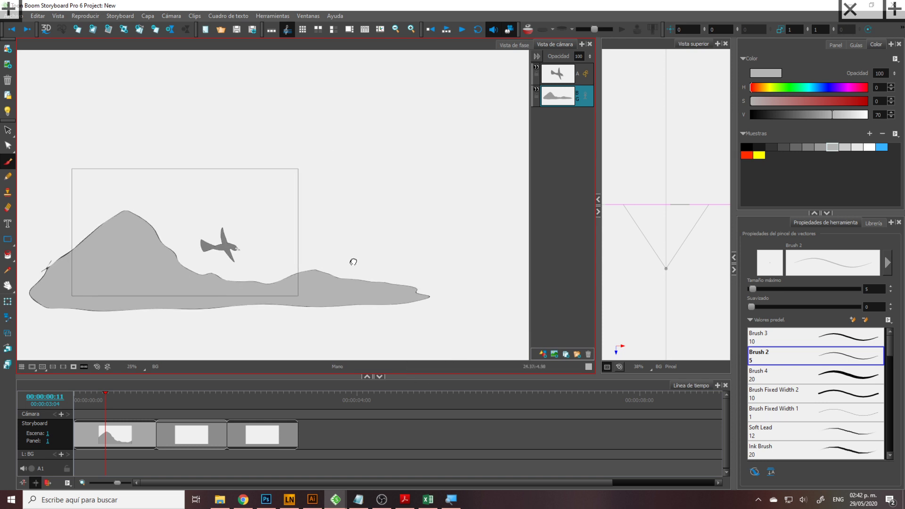
click(784, 147)
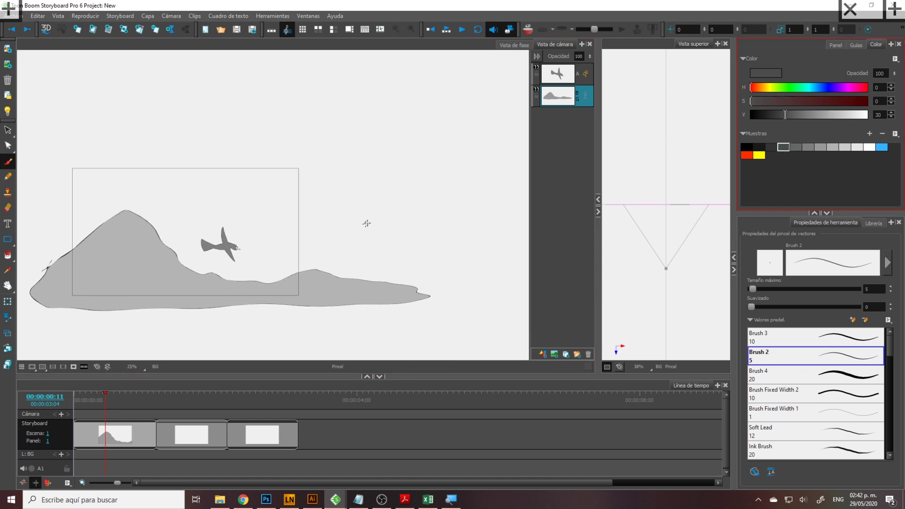
drag(421, 222, 390, 214)
mouse_move(337, 233)
mouse_down()
mouse_move(281, 257)
mouse_move(498, 255)
mouse_move(458, 243)
mouse_move(462, 230)
mouse_move(431, 219)
mouse_up()
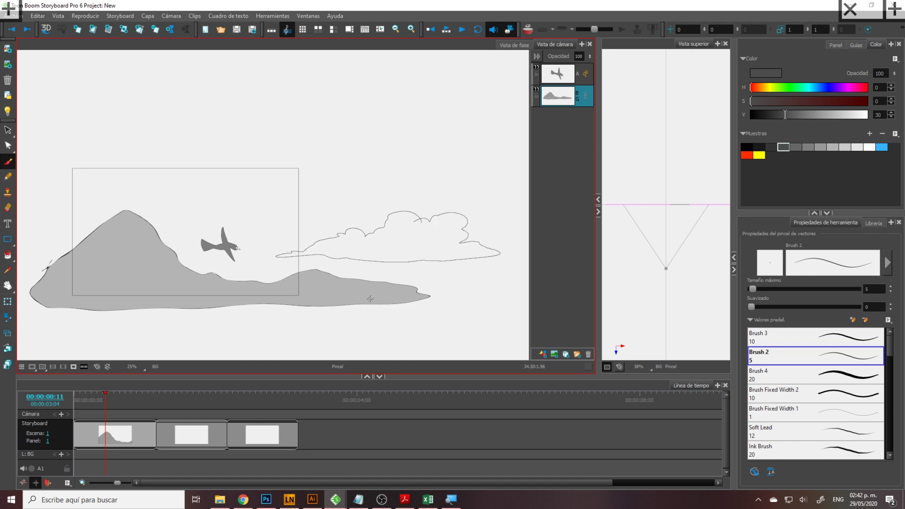
- Trim the overlapping line ends along the top of the large cloud with the Cutter tool
key(t)
click(419, 221)
click(420, 220)
key(space)
key(2)
key(2)
key(2)
drag(425, 225, 238, 230)
click(382, 243)
drag(390, 242, 376, 243)
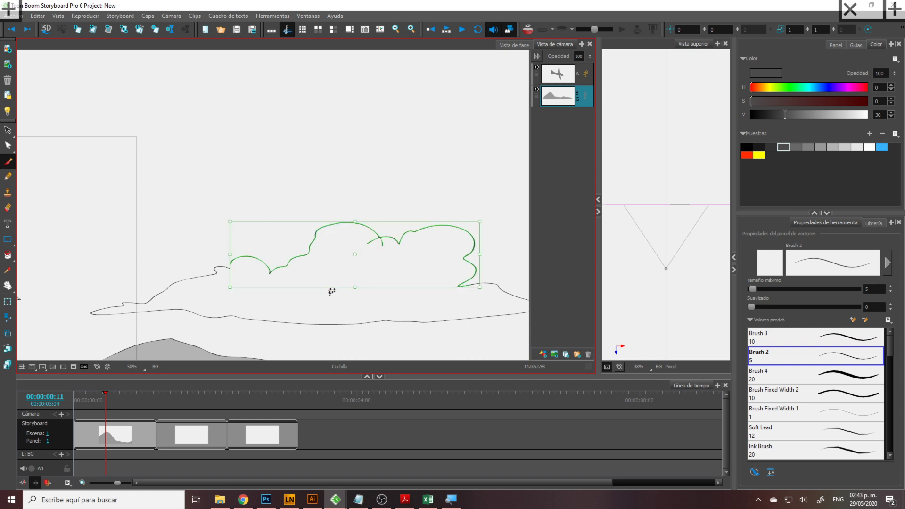
- Draw a small flat cloud inside the camera frame above the bird and tidy its overlapping line ends
key(1)
key(1)
key(1)
key(1)
key(1)
key(space)
drag(368, 297, 463, 289)
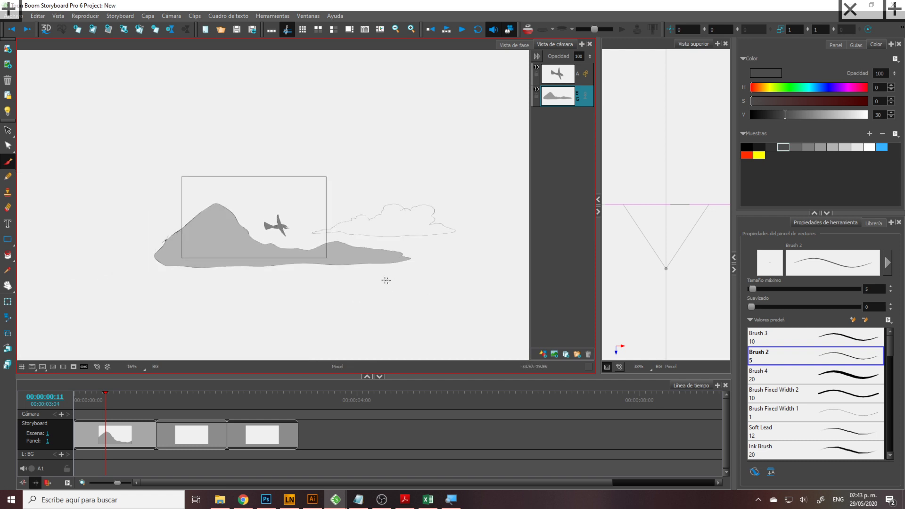
key(2)
key(space)
drag(362, 276, 376, 314)
drag(232, 231, 317, 232)
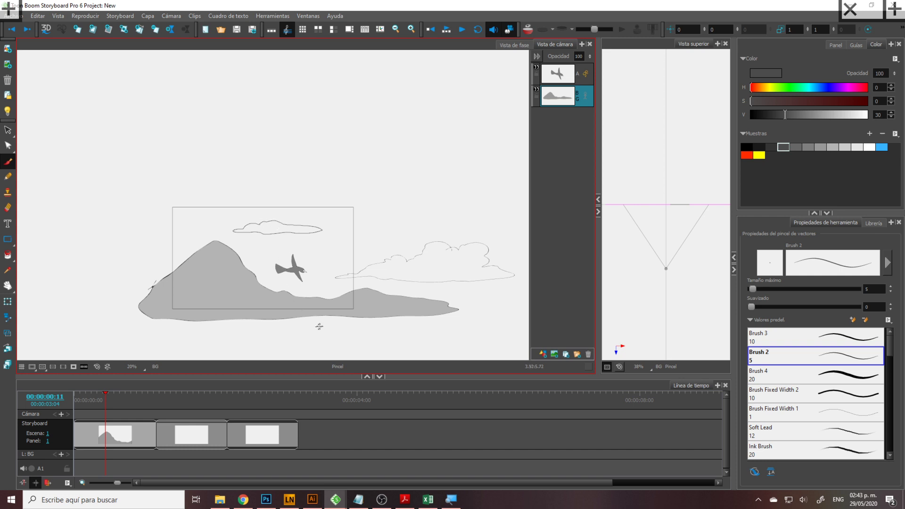
scroll(264, 264, up, 5)
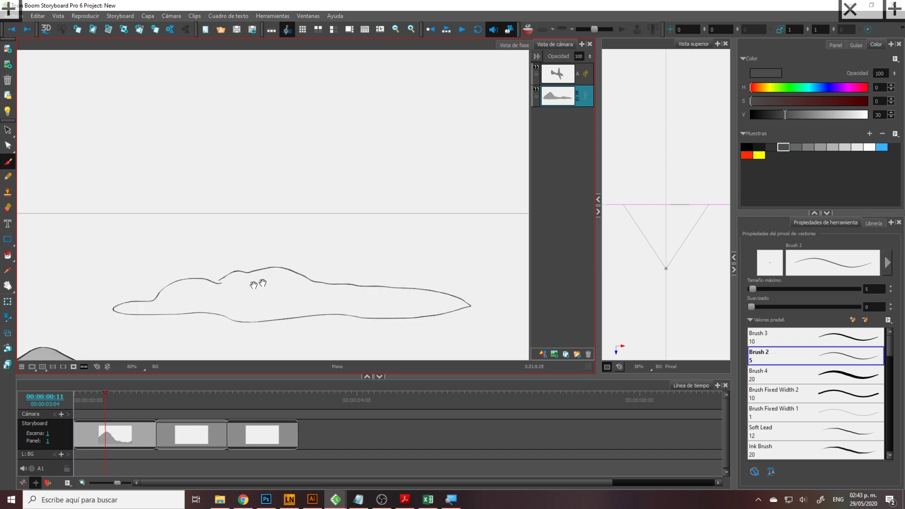
drag(263, 283, 269, 281)
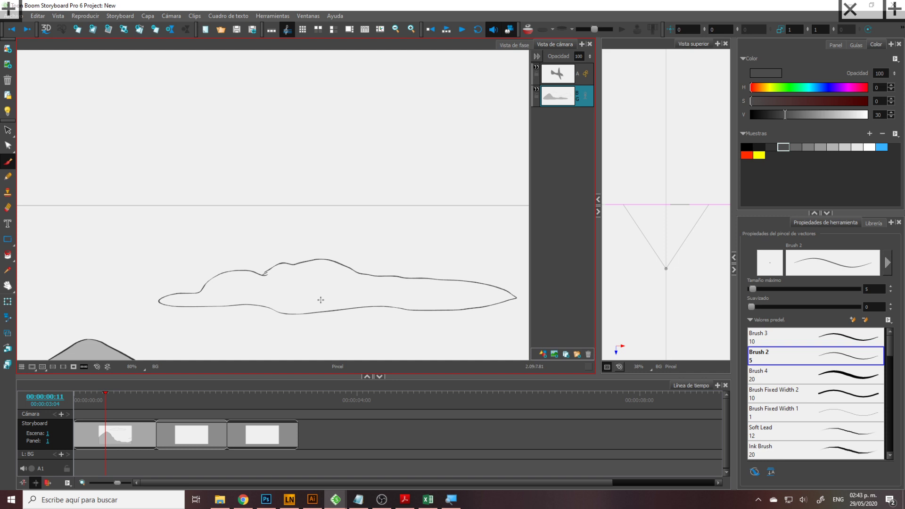
scroll(390, 286, down, 6)
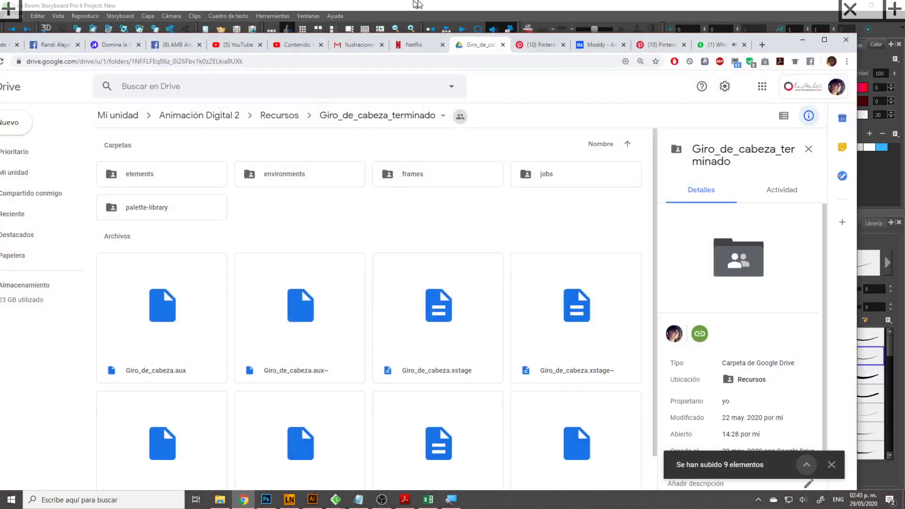
click(741, 31)
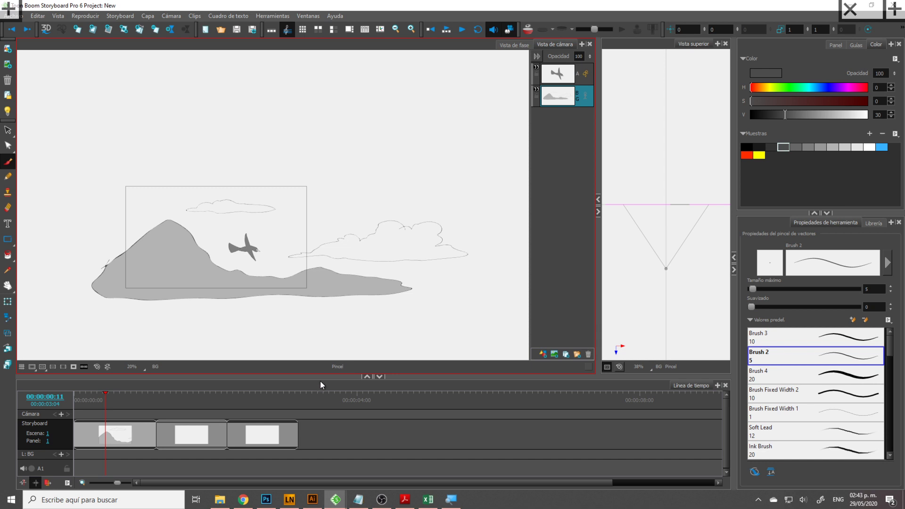
drag(105, 400, 94, 400)
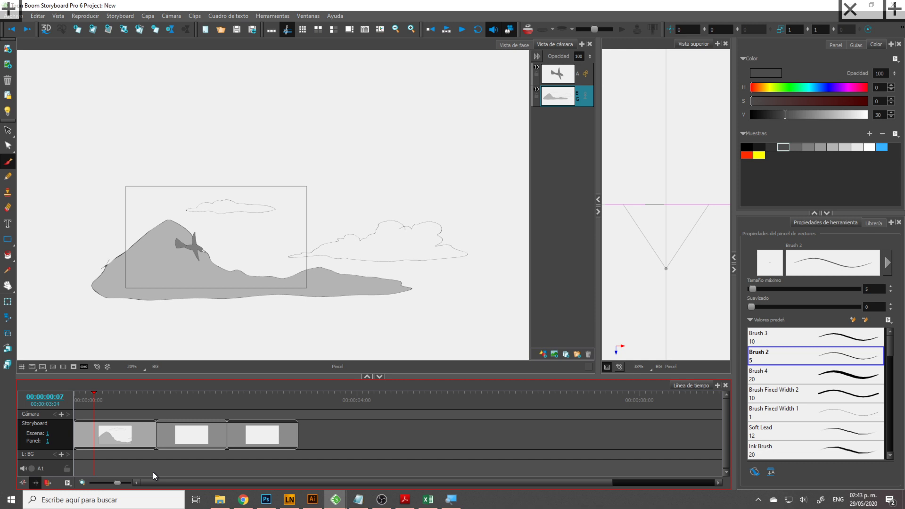
key(2)
key(2)
key(2)
key(1)
key(1)
key(1)
key(1)
key(1)
click(272, 317)
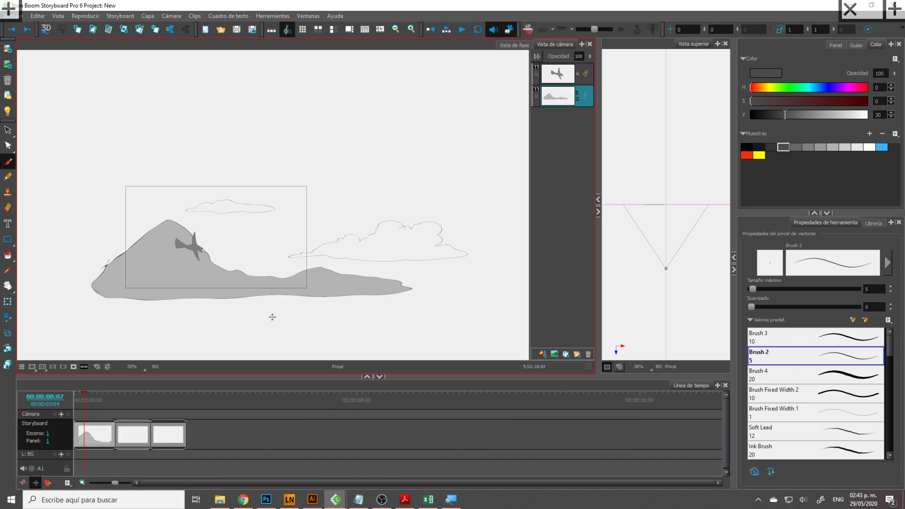
- Activate the camera transform tool and add a camera keyframe at the first frame of scene 1
key(2)
key(2)
drag(267, 322, 313, 298)
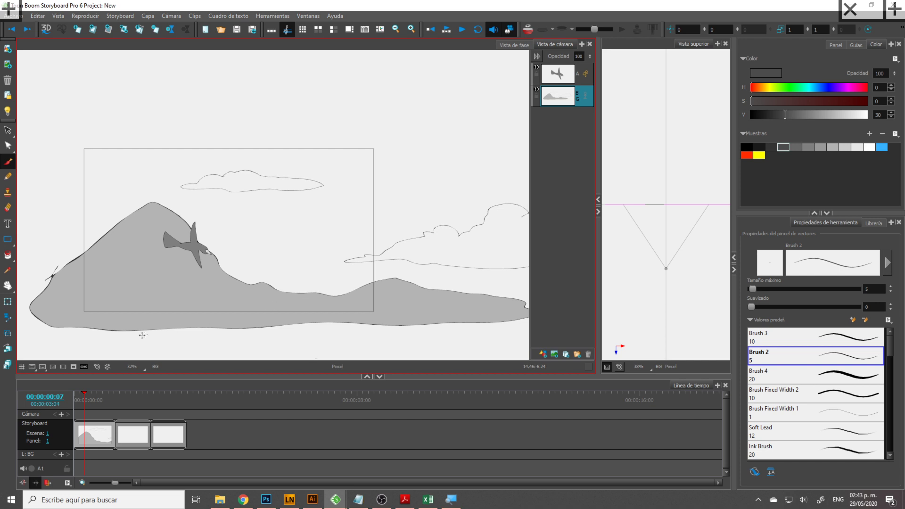
click(7, 317)
drag(83, 398, 74, 399)
click(85, 426)
key(2)
key(2)
drag(159, 484, 140, 483)
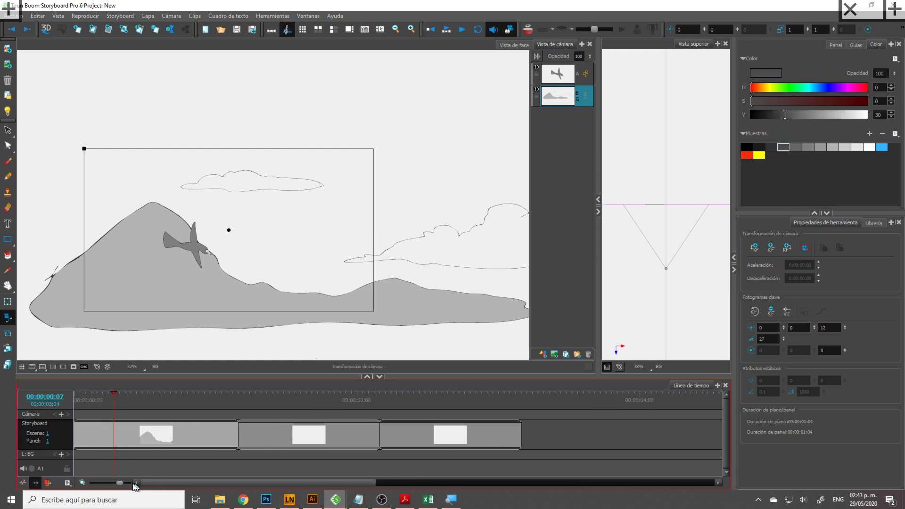
drag(114, 404, 97, 419)
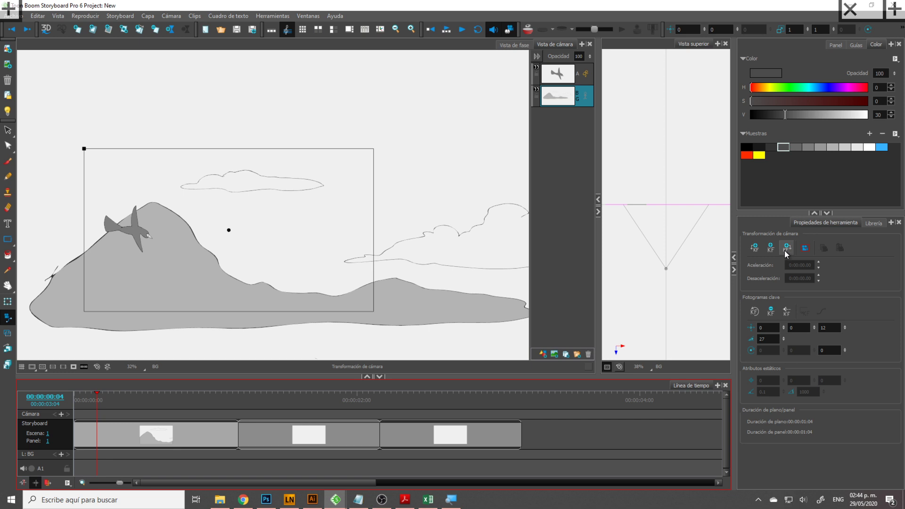
click(753, 254)
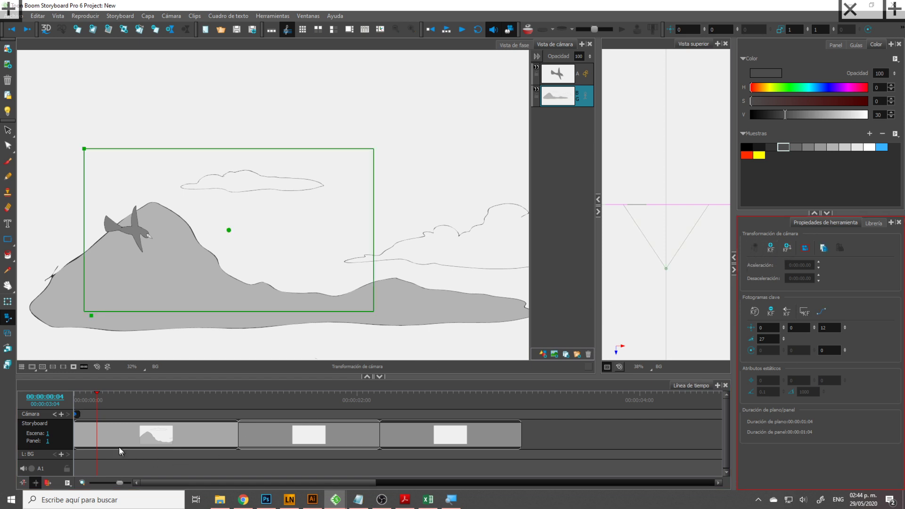
- Add a second camera keyframe at the last frame of scene 1
drag(94, 400, 85, 441)
click(786, 248)
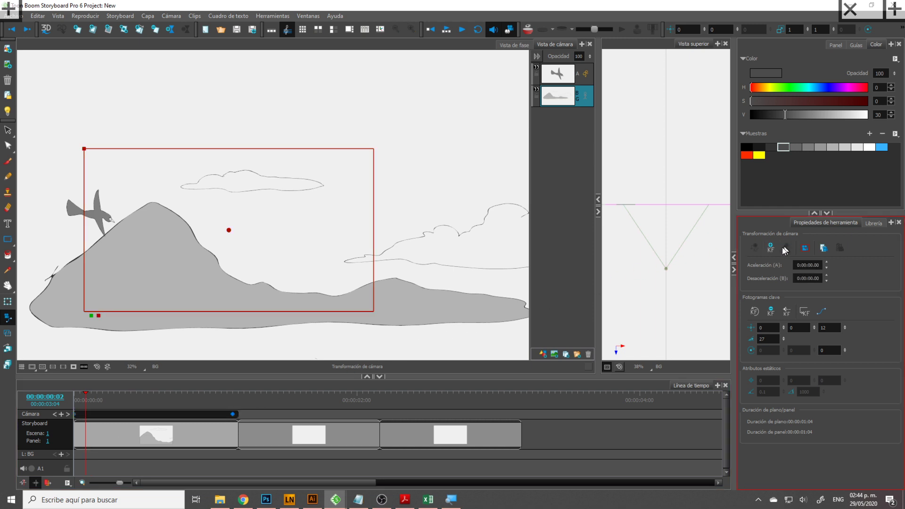
click(234, 416)
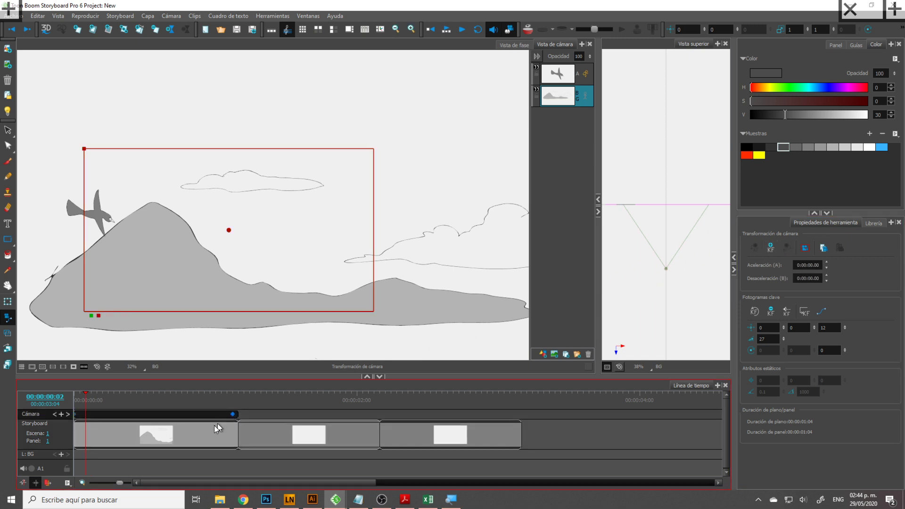
- Go to the camera keyframe at 00:00:01:03 and move the camera frame right to position 16.41, 1.39
drag(86, 402, 159, 418)
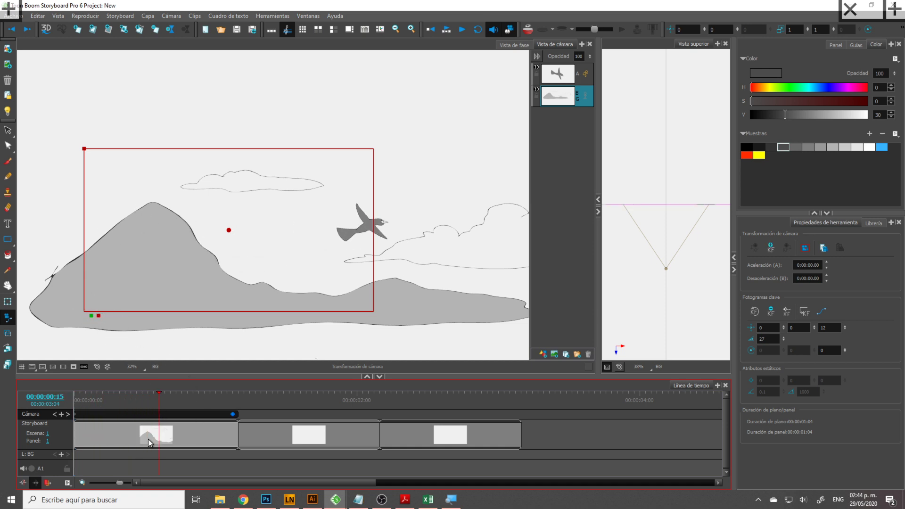
click(69, 415)
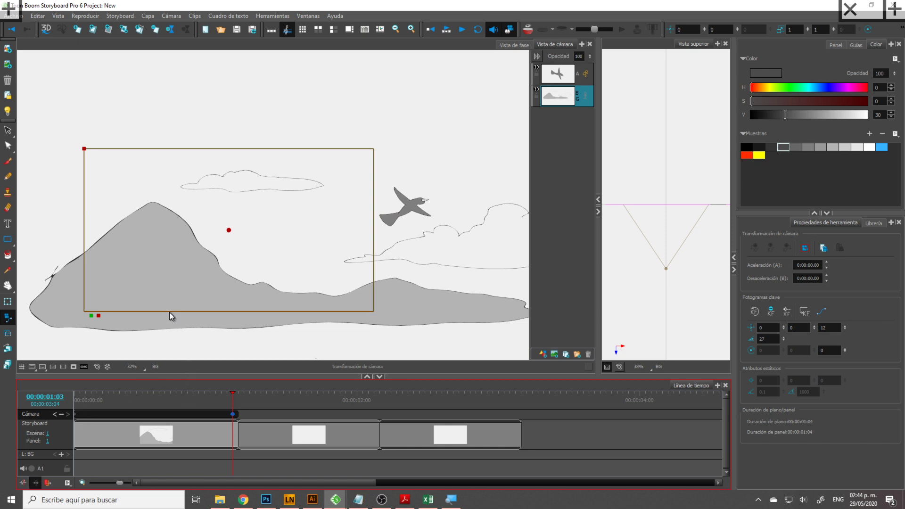
drag(169, 313, 349, 274)
key(1)
key(1)
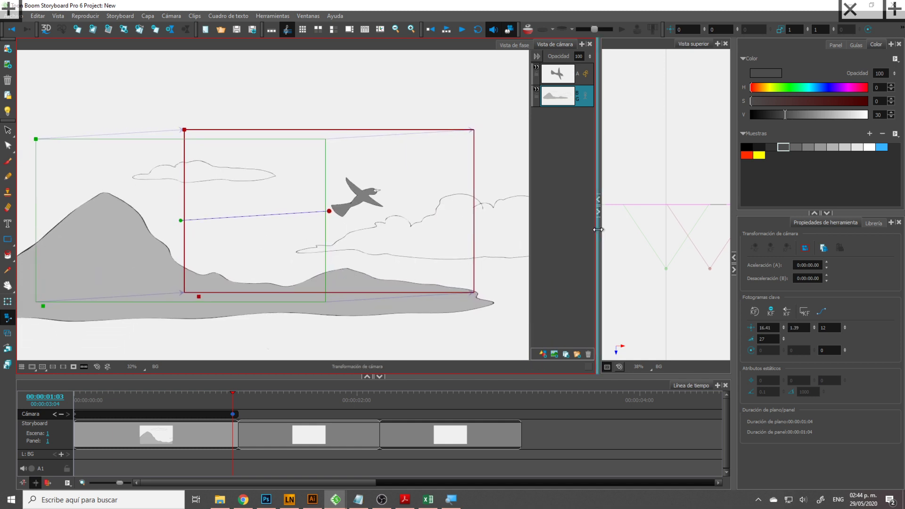
- Enlarge the top view, frame both camera cones in it and return to the first frame of scene 1
drag(599, 229, 491, 254)
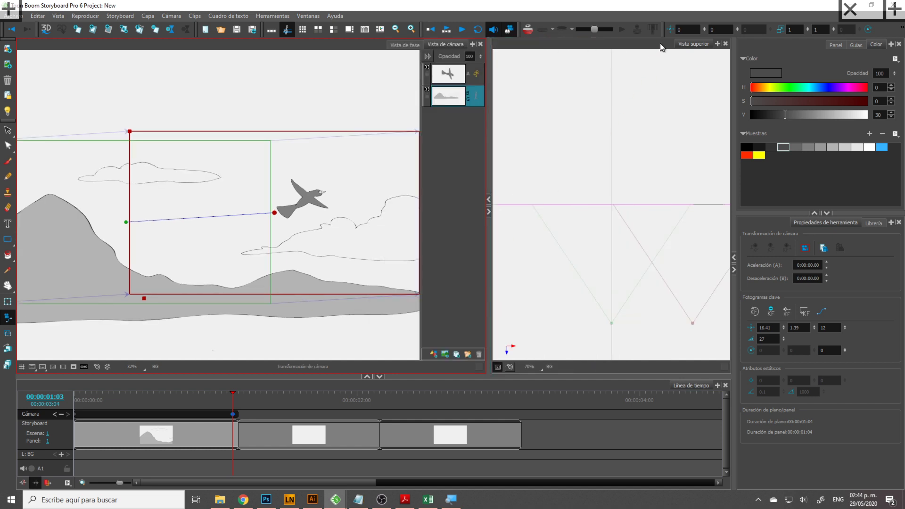
key(2)
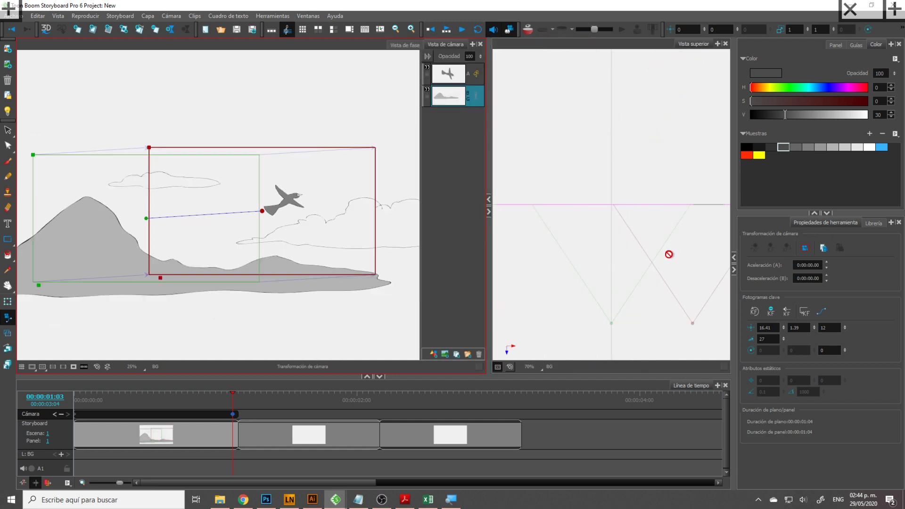
drag(650, 252, 602, 225)
key(1)
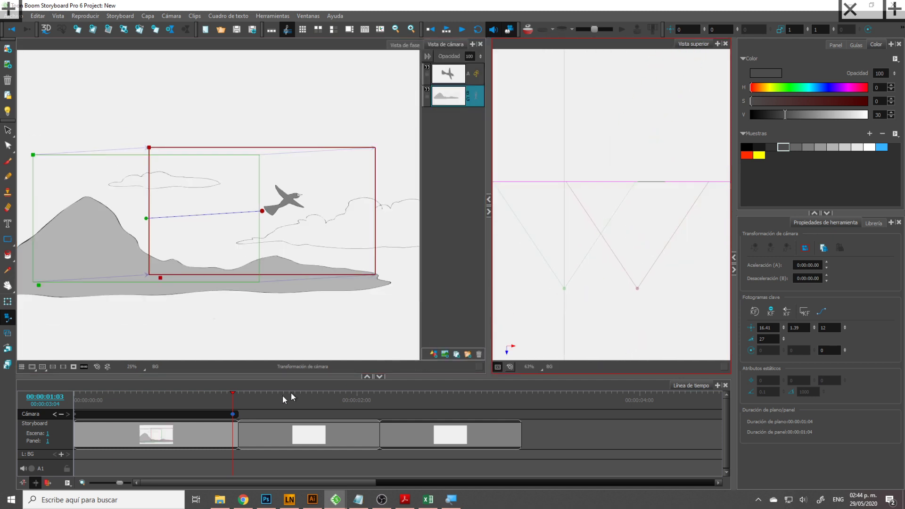
drag(232, 397, 81, 410)
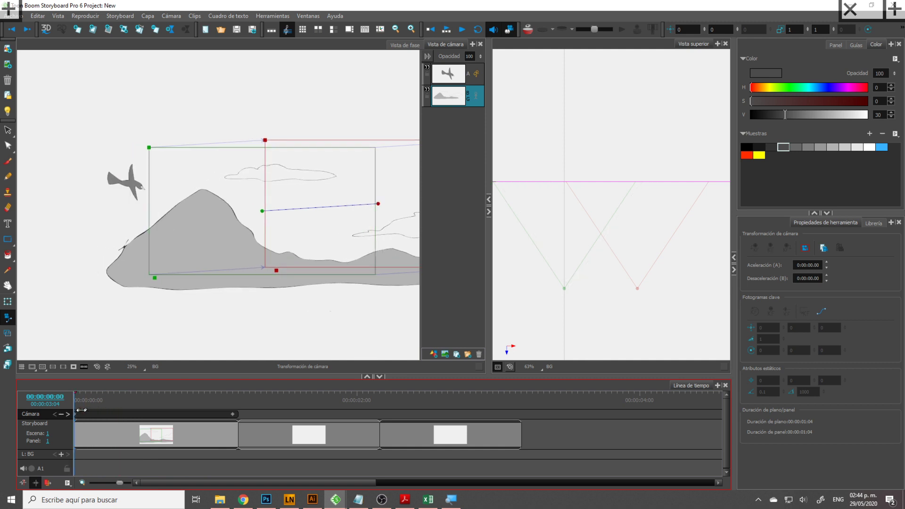
- Shrink the top view and frame the whole background with both camera keyframes in the widened camera view
drag(494, 267, 560, 280)
click(414, 303)
key(2)
key(1)
drag(418, 304, 372, 313)
key(space)
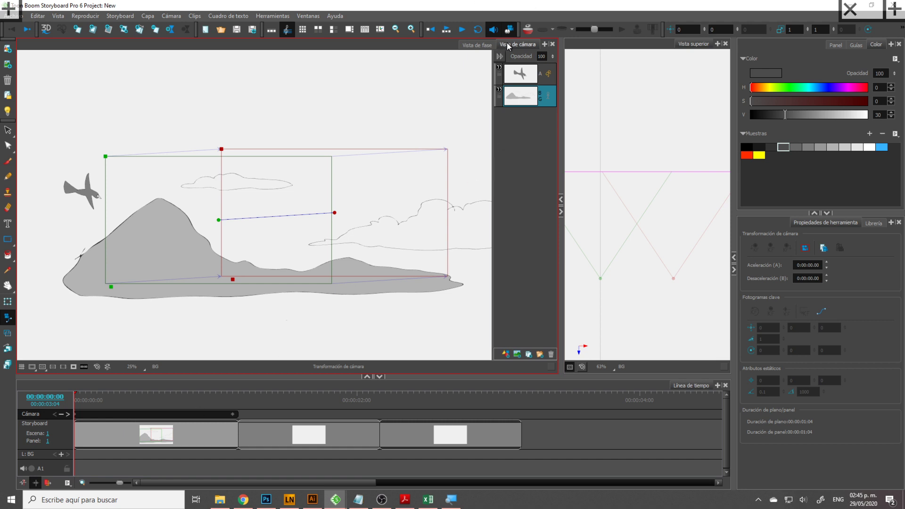
- Compare the stage view with the camera view at the first frame of scene 1
click(474, 45)
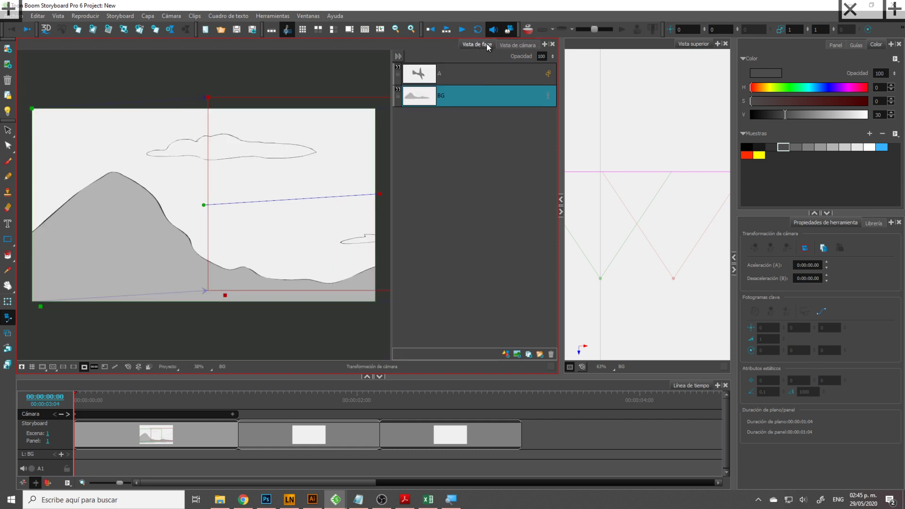
click(522, 45)
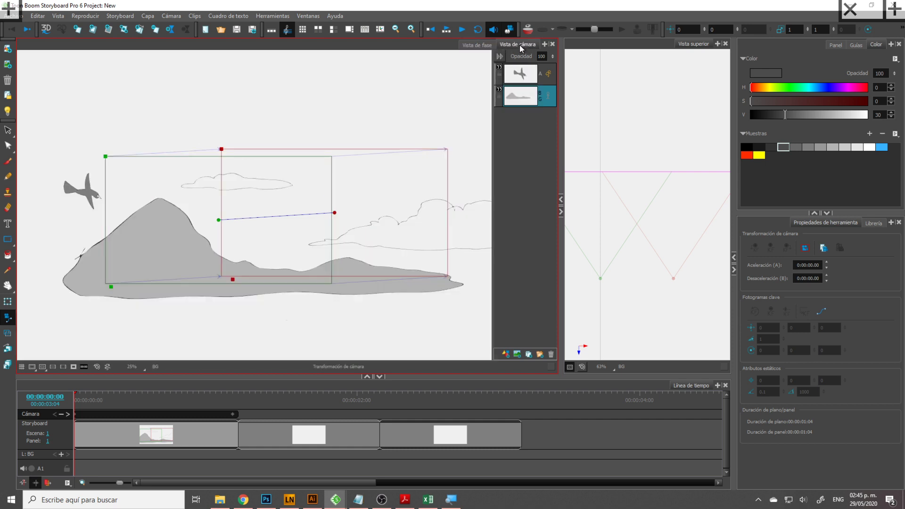
click(474, 46)
click(517, 45)
click(485, 45)
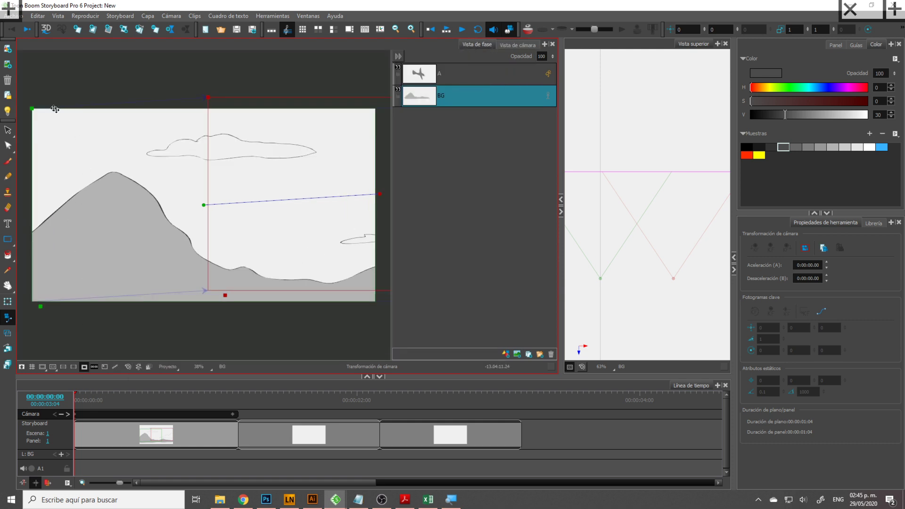
mouse_move(78, 400)
mouse_down()
mouse_move(103, 400)
mouse_move(78, 409)
mouse_move(117, 409)
mouse_move(75, 408)
mouse_up()
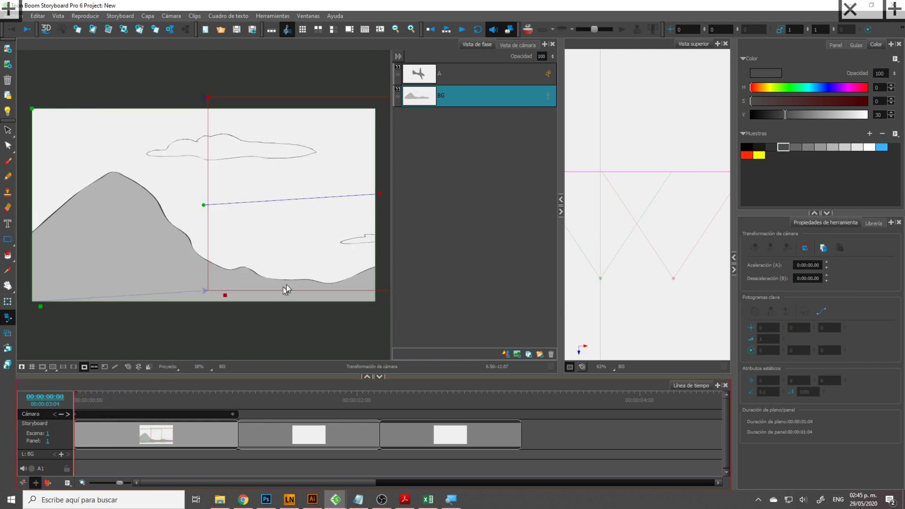
- Narrow the layer list to enlarge the stage view's drawing area and play the storyboard from the first frame
drag(391, 226, 494, 255)
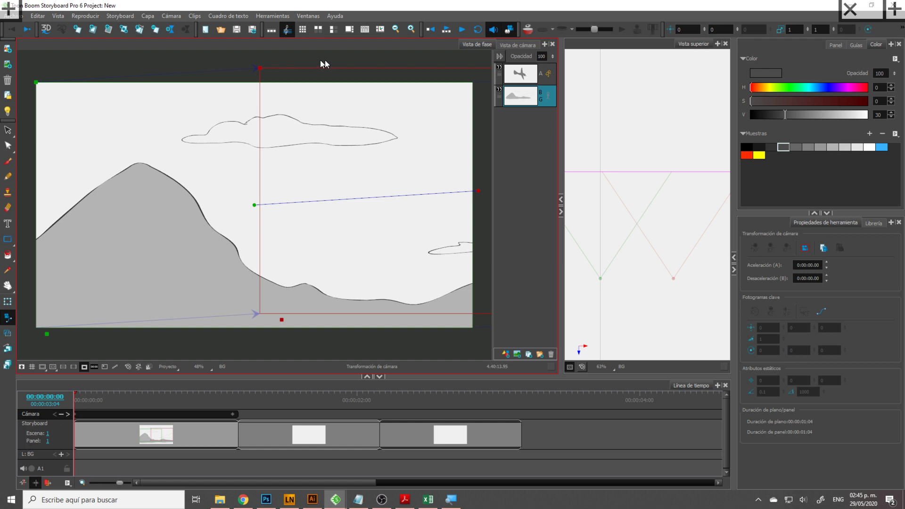
click(461, 31)
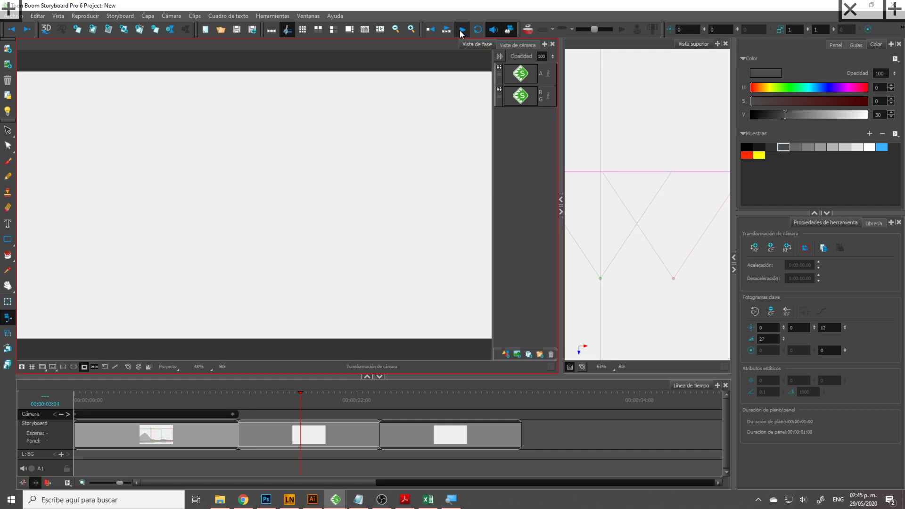
click(461, 31)
- Lengthen scene 1 to 00:00:02:11 and play it back from the first frame
drag(241, 431, 422, 443)
key(2)
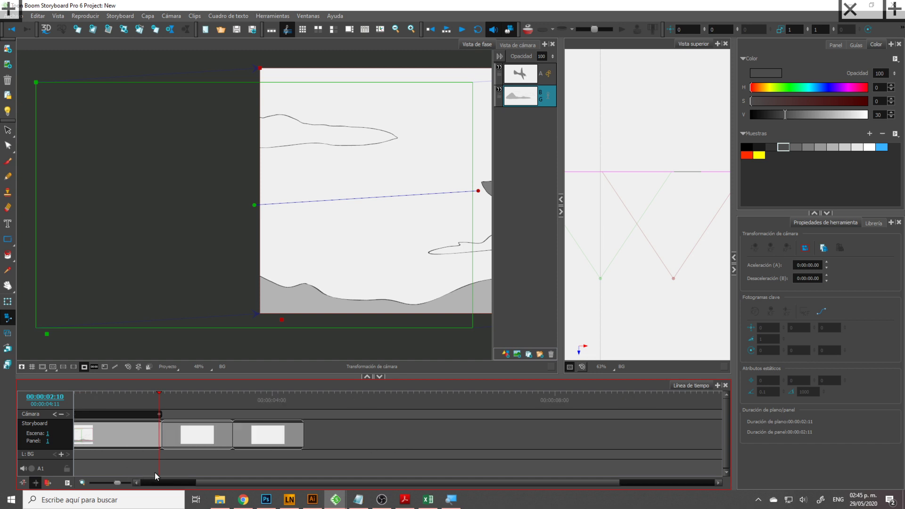
drag(201, 482, 132, 482)
drag(166, 401, 88, 410)
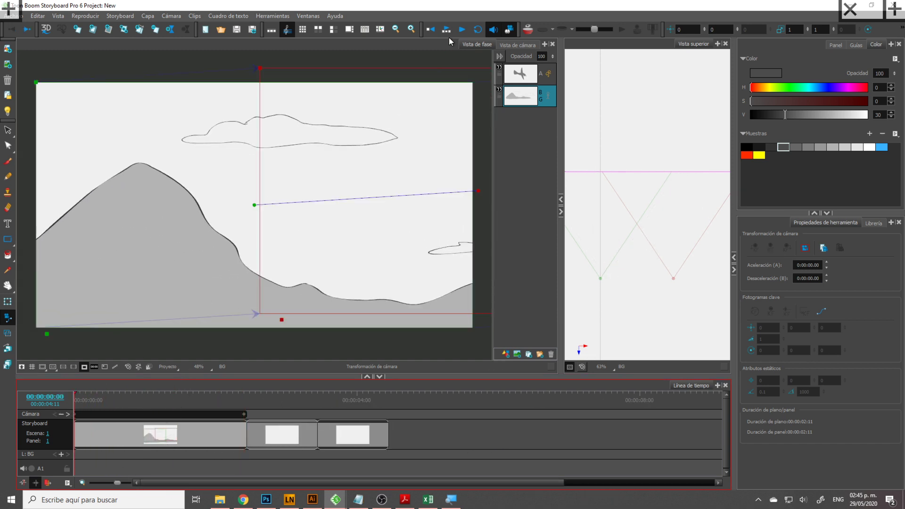
click(460, 33)
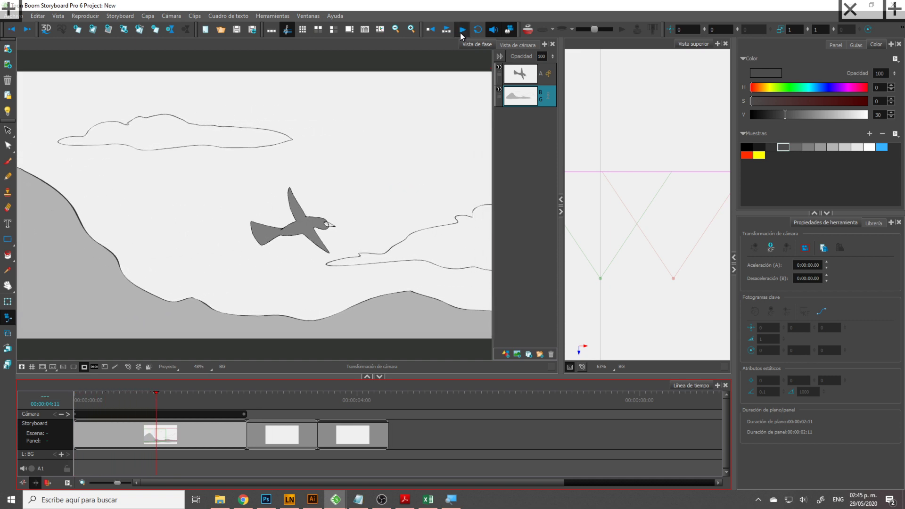
click(460, 32)
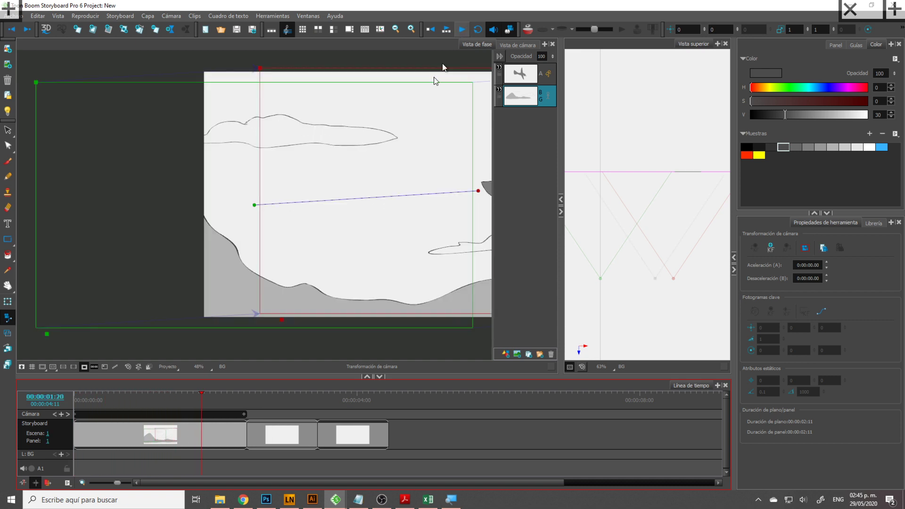
- Go to 00:00:00:12, switch to the camera view and mask everything outside the camera frame, with the frame enlarged
click(200, 437)
drag(199, 403, 101, 429)
click(108, 431)
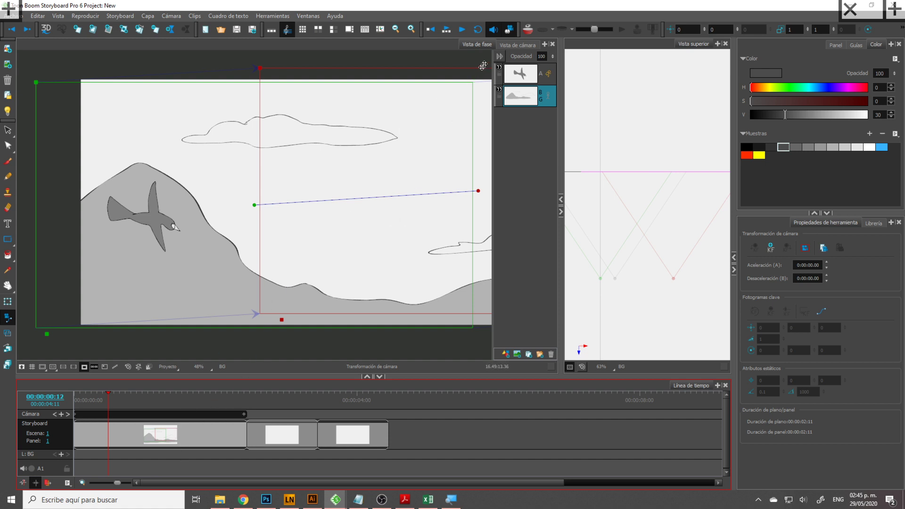
click(514, 47)
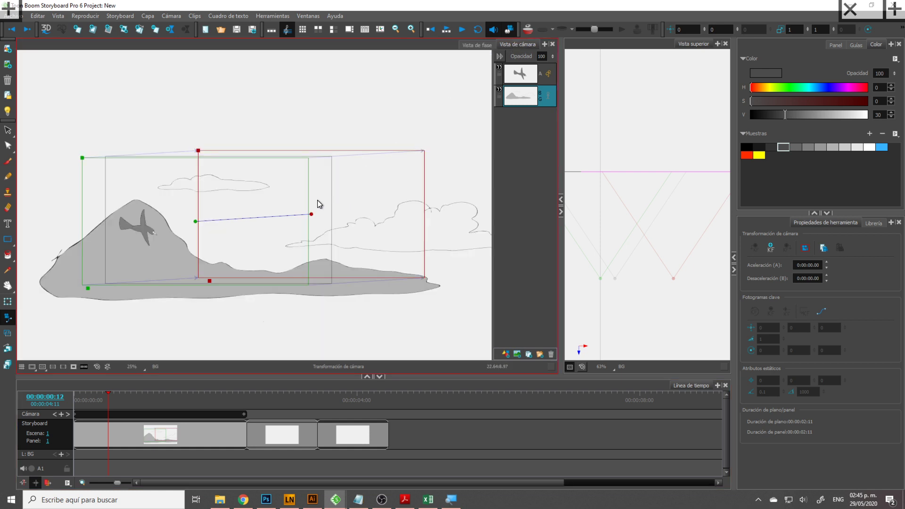
click(75, 368)
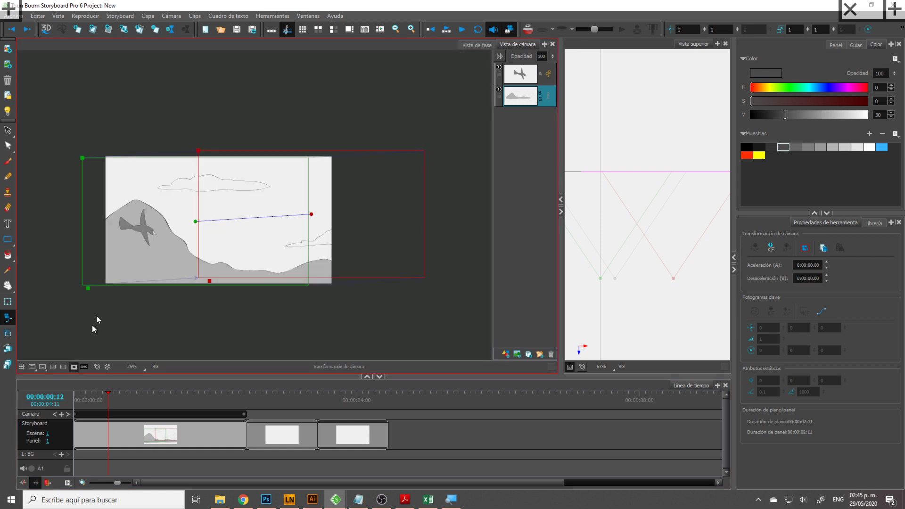
scroll(172, 146, up, 2)
key(space)
drag(184, 169, 242, 159)
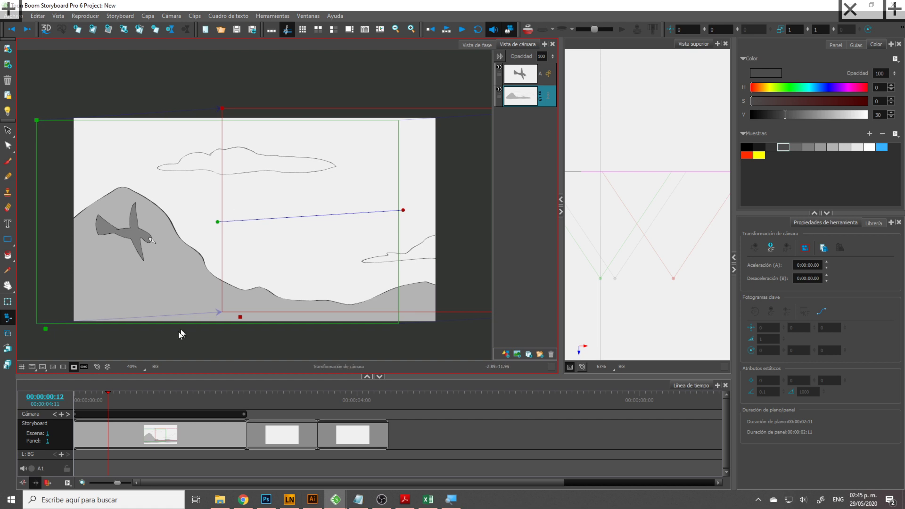
- Play scene 1 from the first frame in the masked camera view and scrub through it to 00:00:02:01
drag(108, 403, 70, 405)
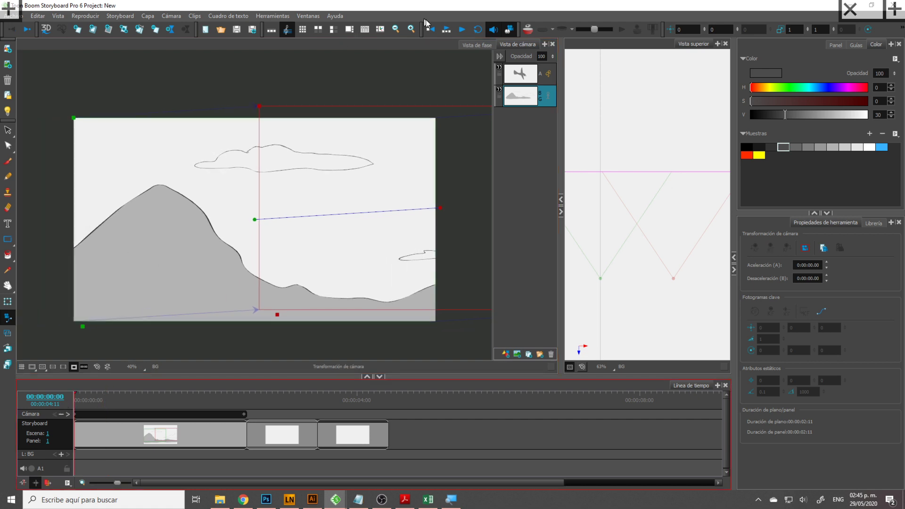
click(456, 31)
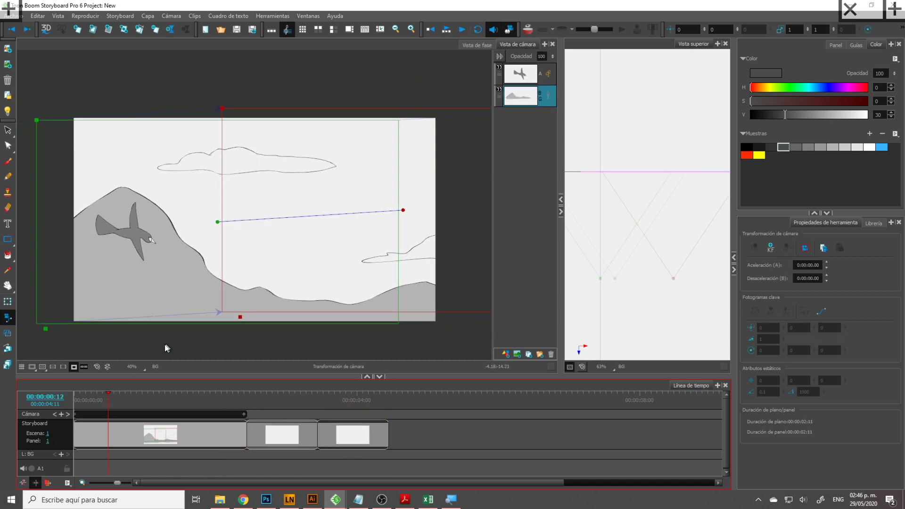
drag(108, 400, 180, 430)
click(218, 440)
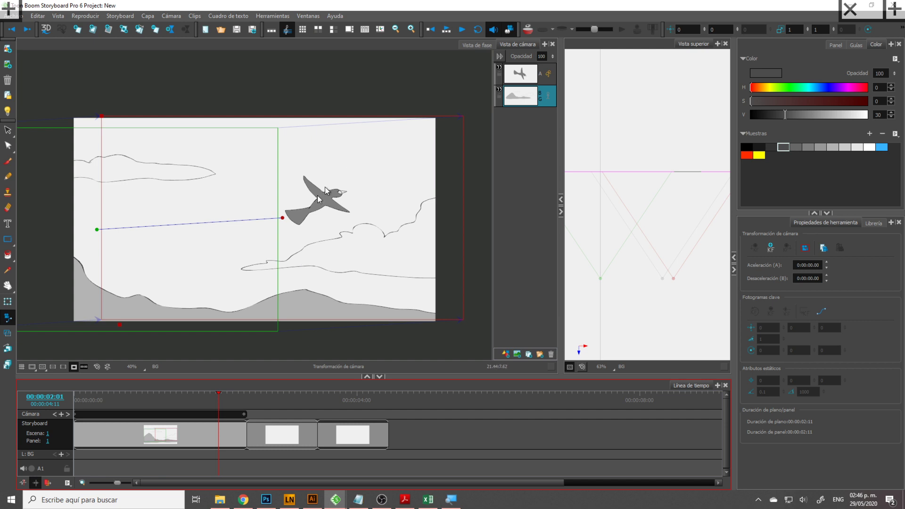
- Select the bird with the layer transform tool and move its last keyframe to 00:00:01:17
click(8, 302)
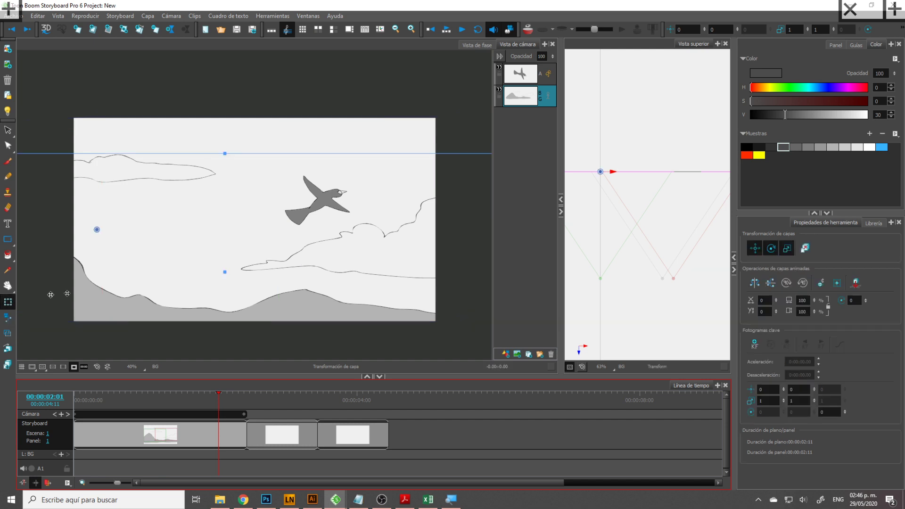
click(319, 196)
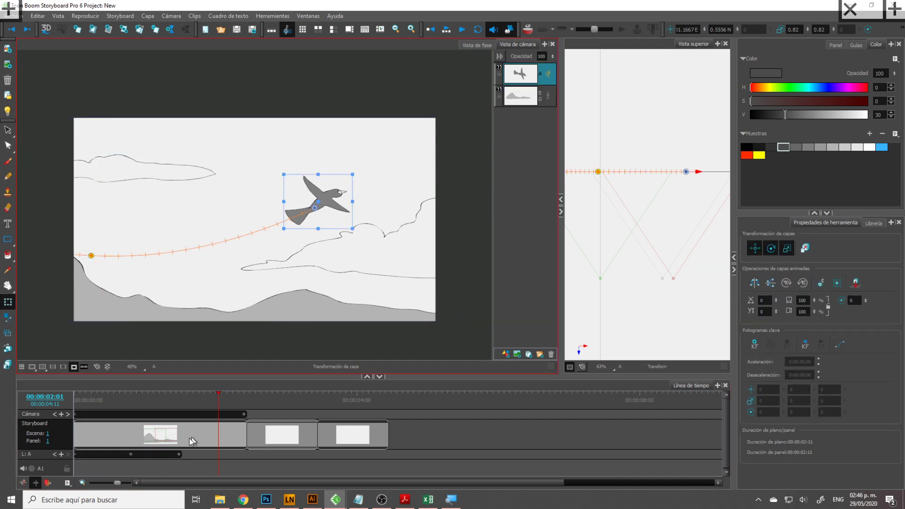
drag(180, 455, 194, 454)
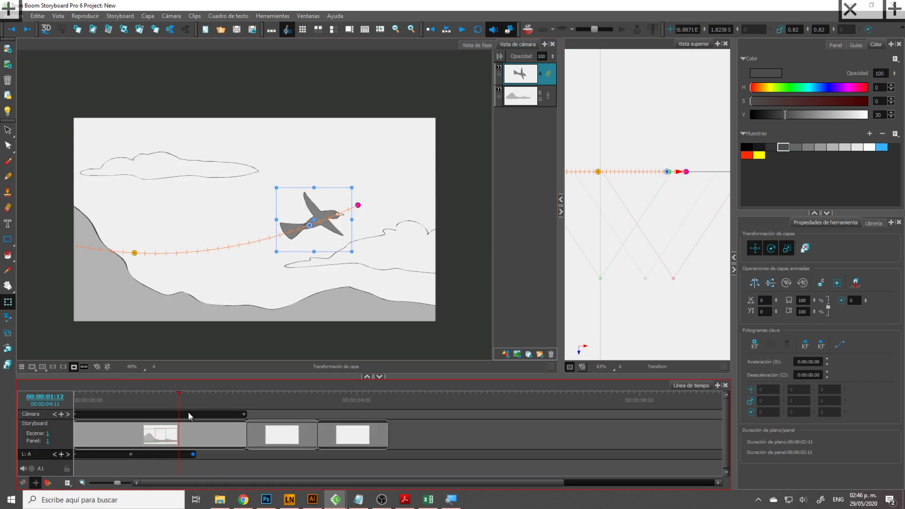
- Go to the bird's last keyframe at 00:00:01:17 and move the bird out of the camera frame to position 46.42, 2.89
click(327, 213)
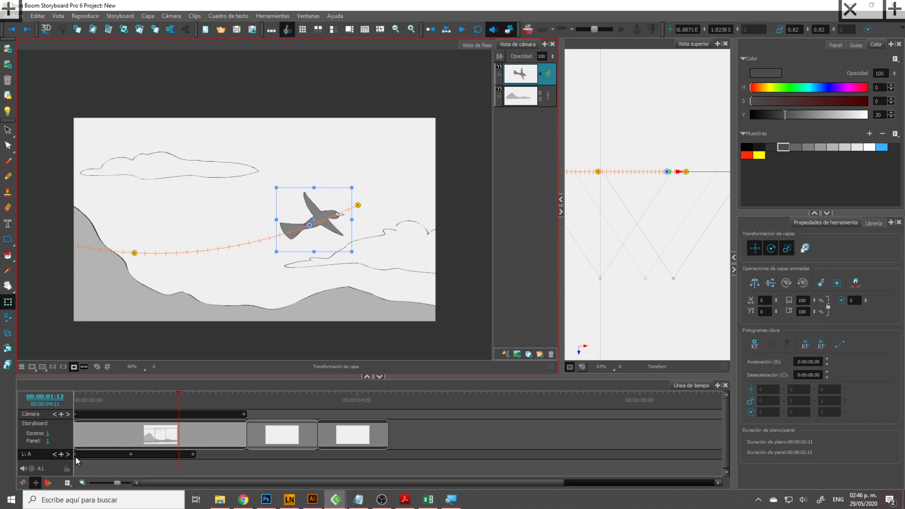
click(67, 454)
drag(365, 189, 511, 183)
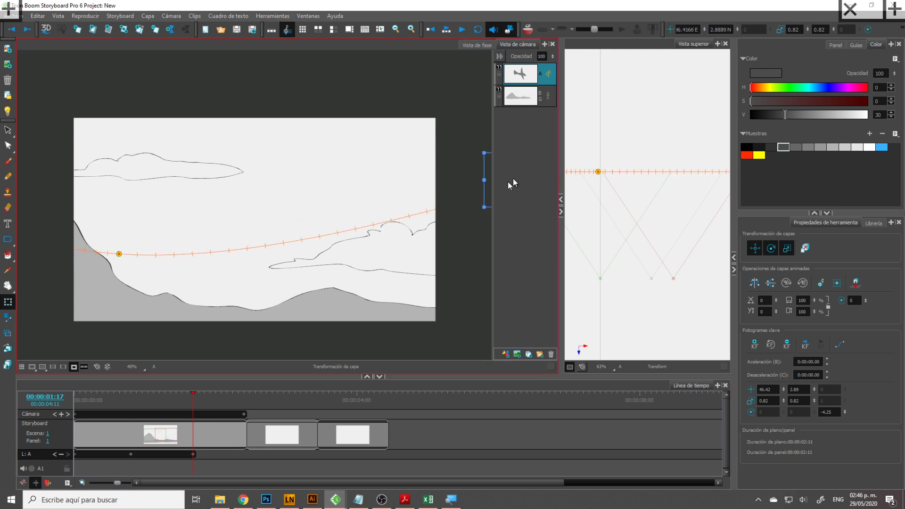
- Shift the bird layer's last keyframe and its middle keyframe a few frames later in the timeline
drag(194, 454, 203, 455)
click(132, 455)
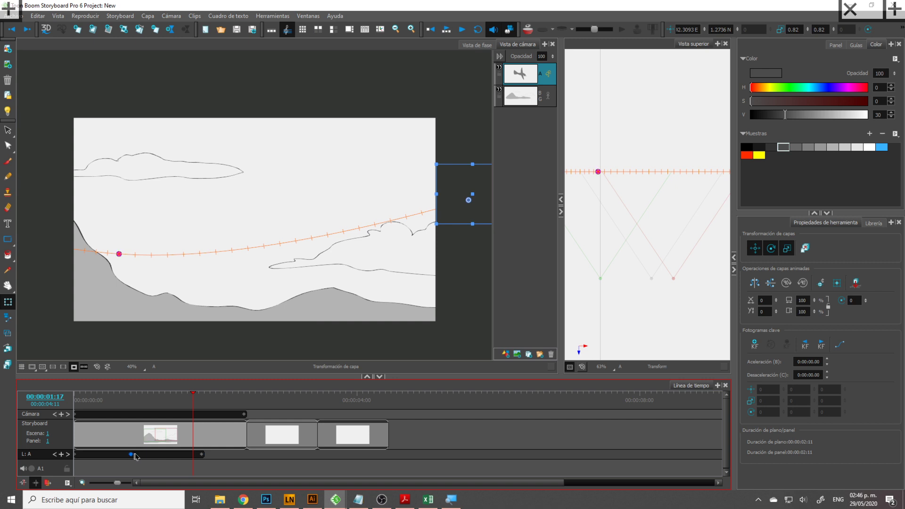
drag(136, 455, 137, 454)
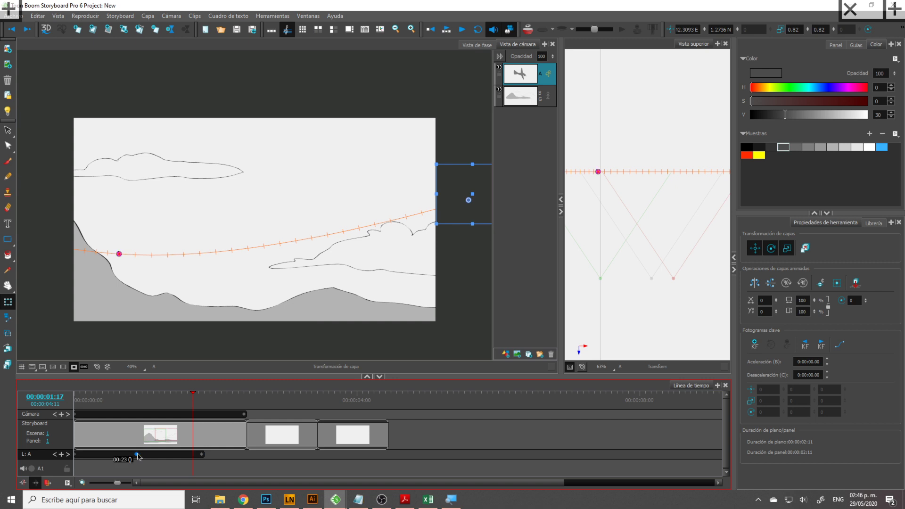
- Play scene 1 from the first frame to check the bird's exit and scrub to 00:00:01:22
click(245, 455)
click(231, 442)
drag(229, 401, 6, 409)
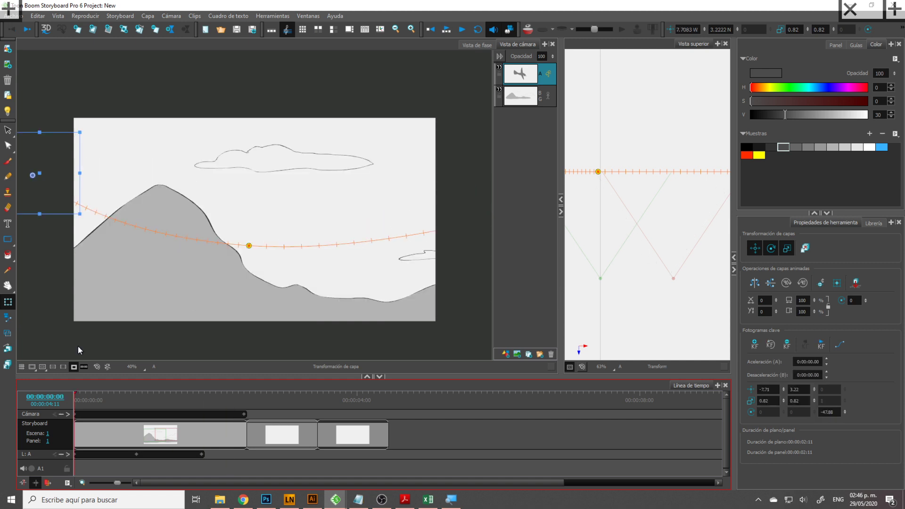
click(461, 30)
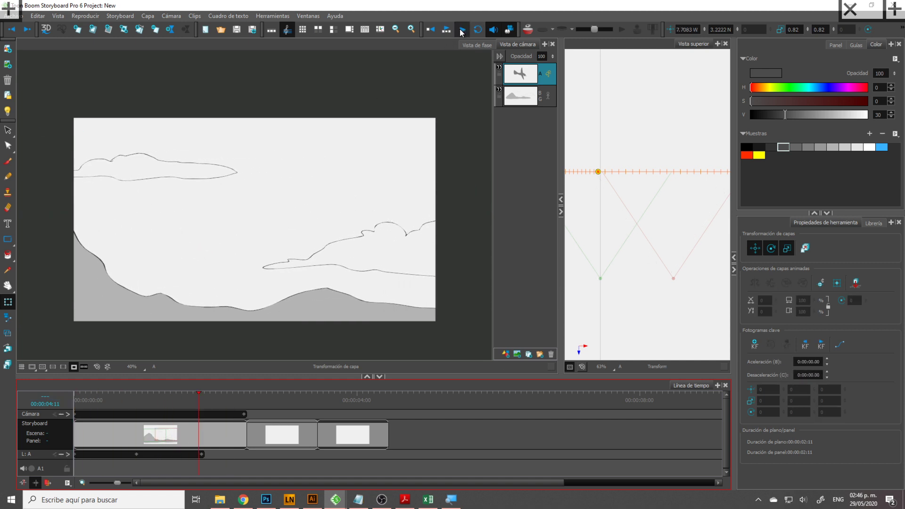
click(461, 30)
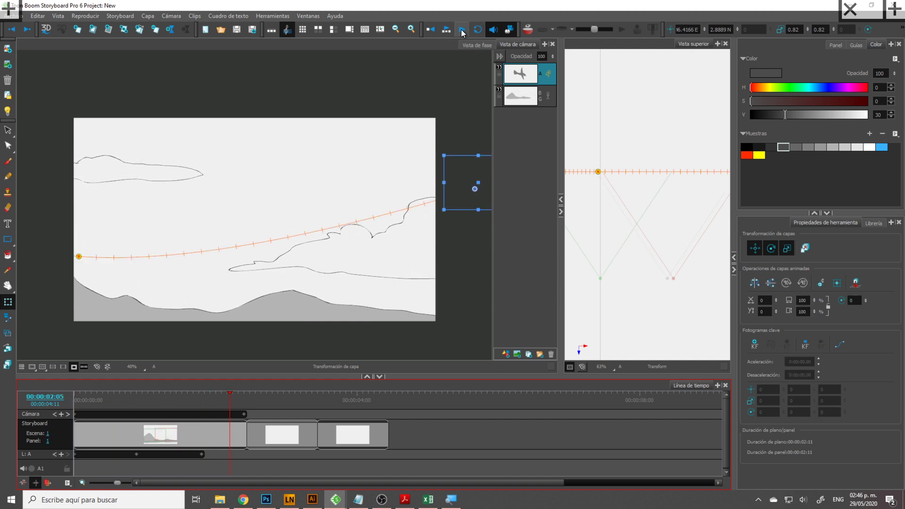
click(208, 431)
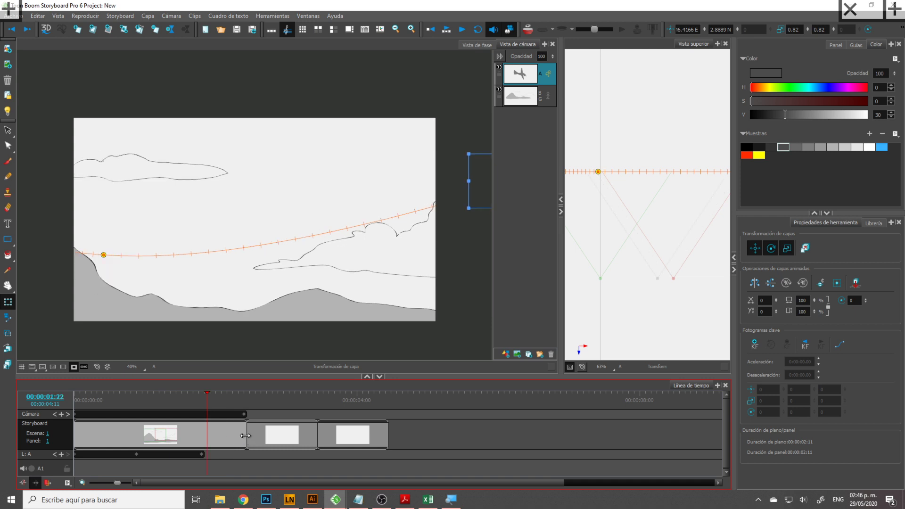
- Lengthen scene 1 to 00:00:05:05 and play it back from the first frame
click(246, 436)
drag(247, 436, 309, 432)
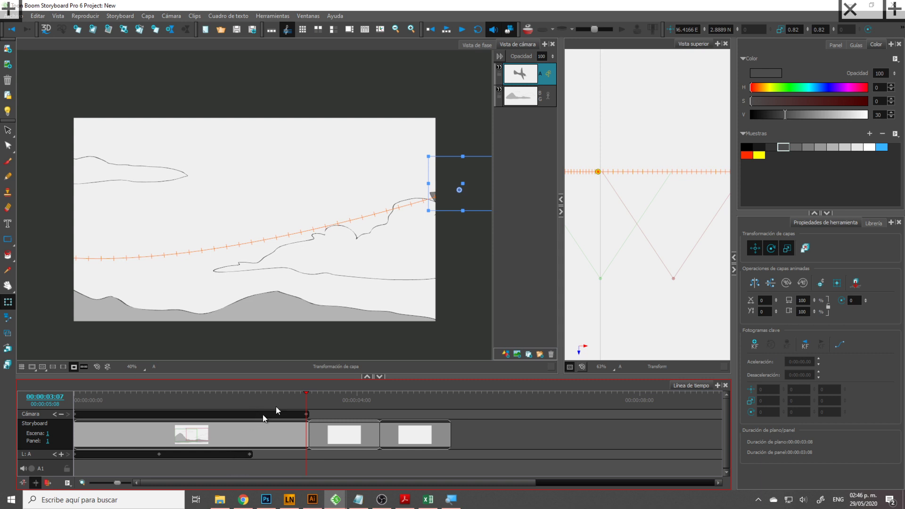
drag(309, 428, 440, 430)
drag(441, 397, 71, 410)
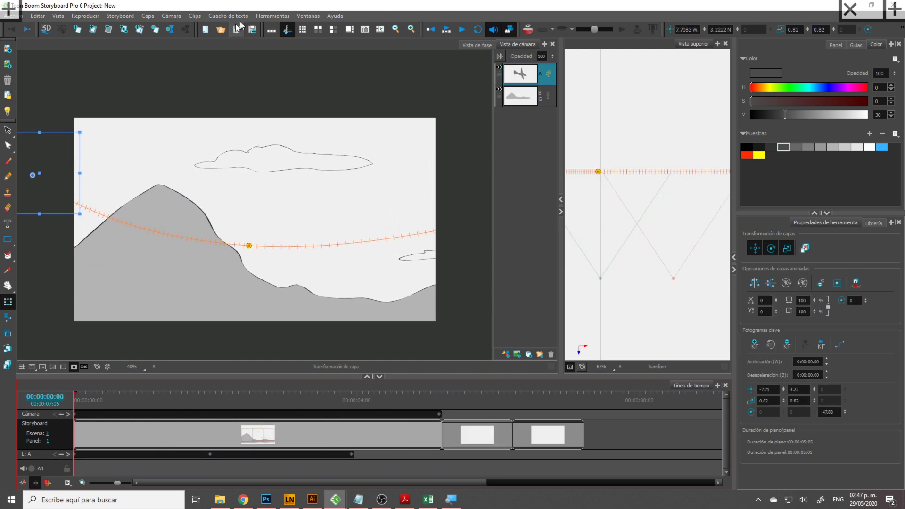
click(462, 30)
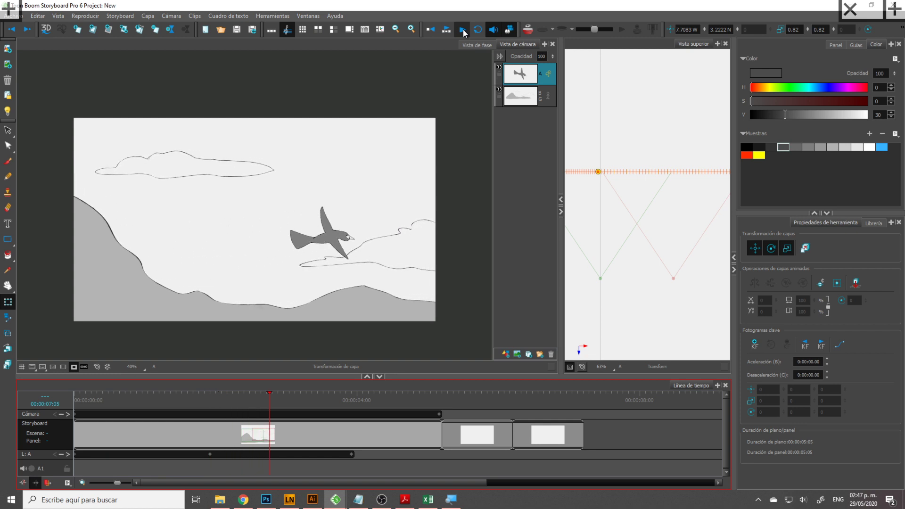
- Shorten scene 1 to 00:00:04:17, move the camera's last keyframe to just before the 00:00:04:00 mark and delay its first keyframe
click(462, 30)
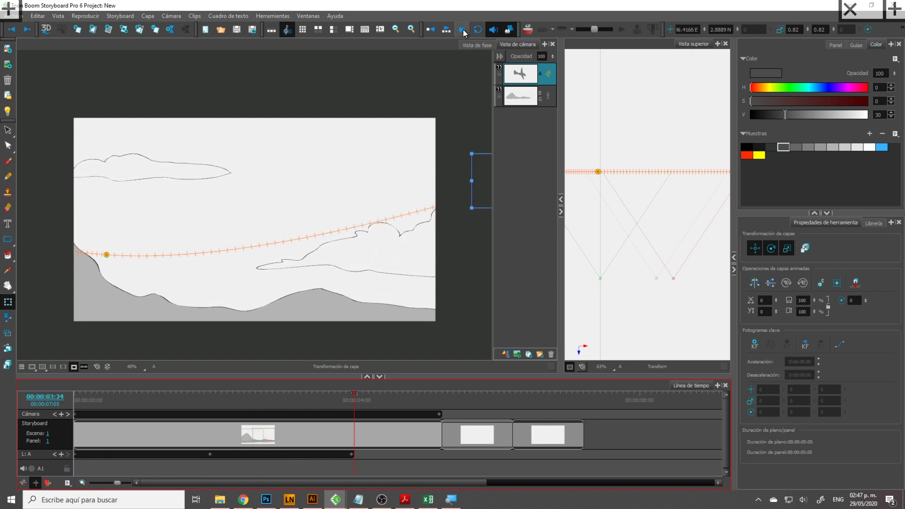
click(369, 426)
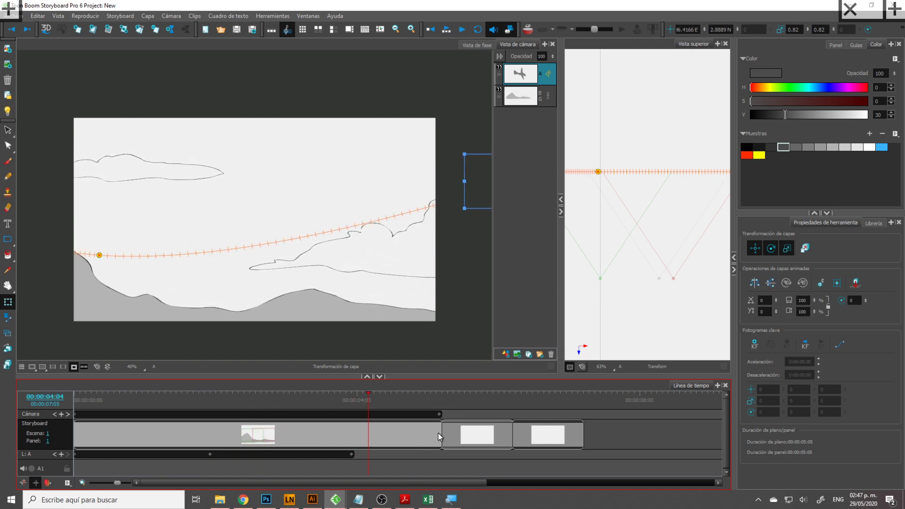
drag(443, 413, 351, 423)
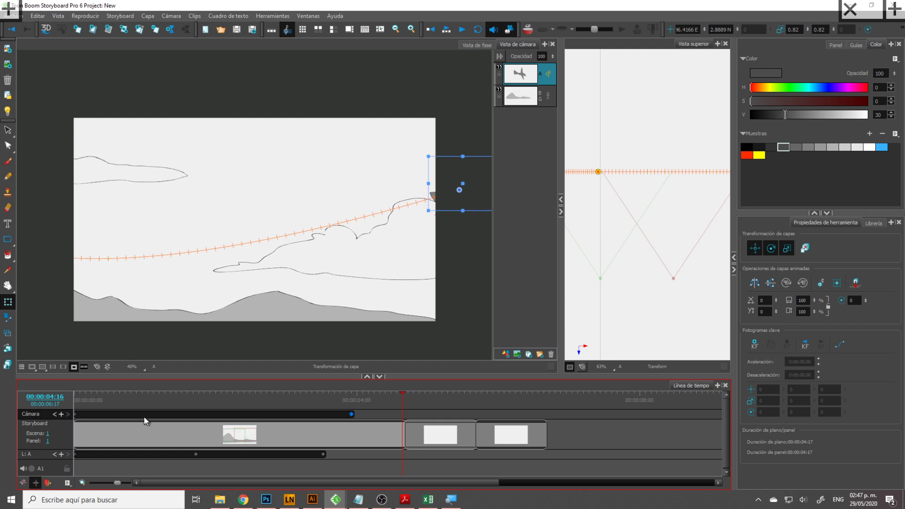
drag(78, 415, 120, 419)
- Play scene 1 from the first frame to check the retimed camera move and return to the first frame
drag(203, 402, 58, 403)
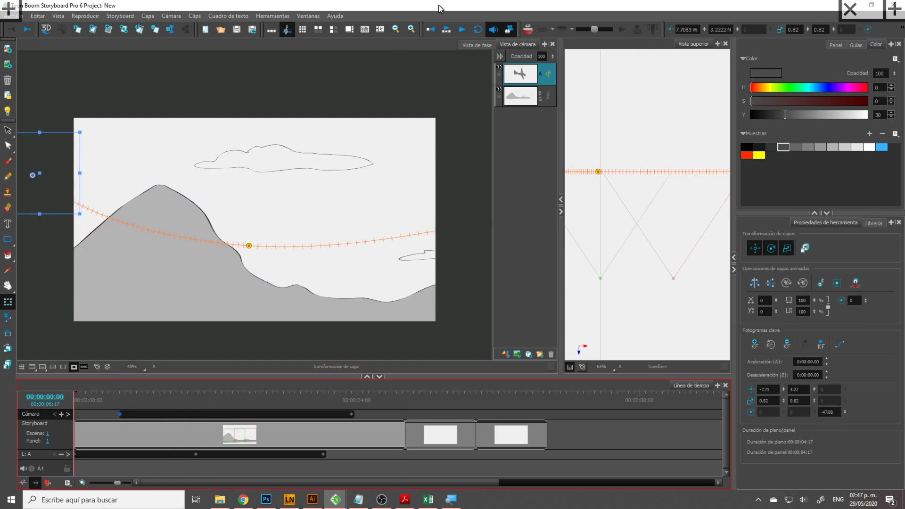
click(458, 30)
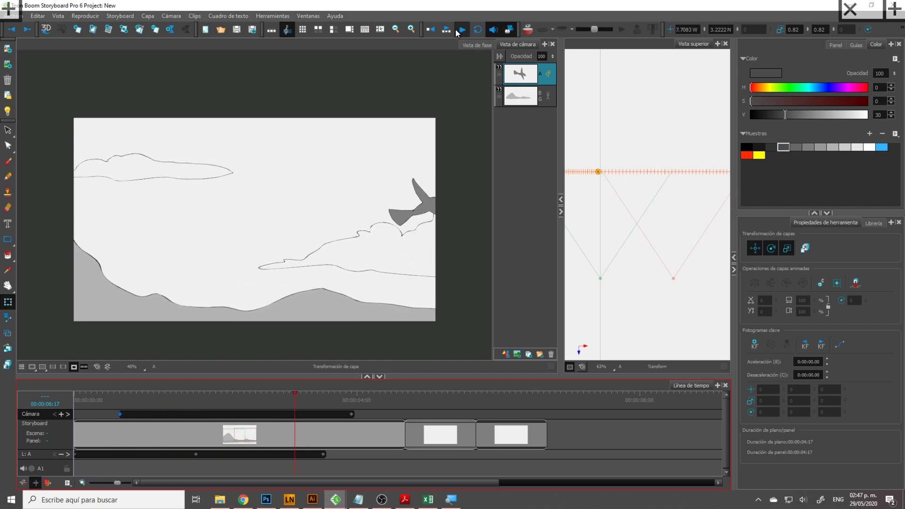
click(457, 33)
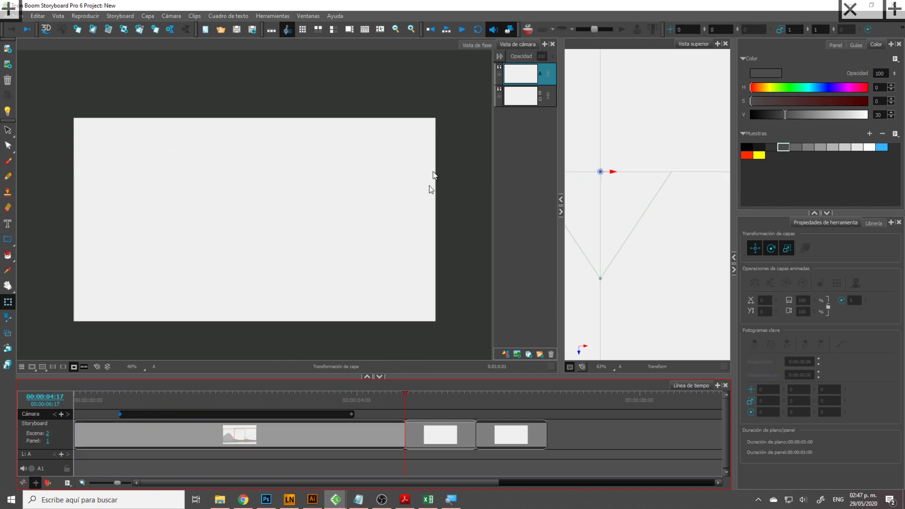
drag(407, 396, 43, 429)
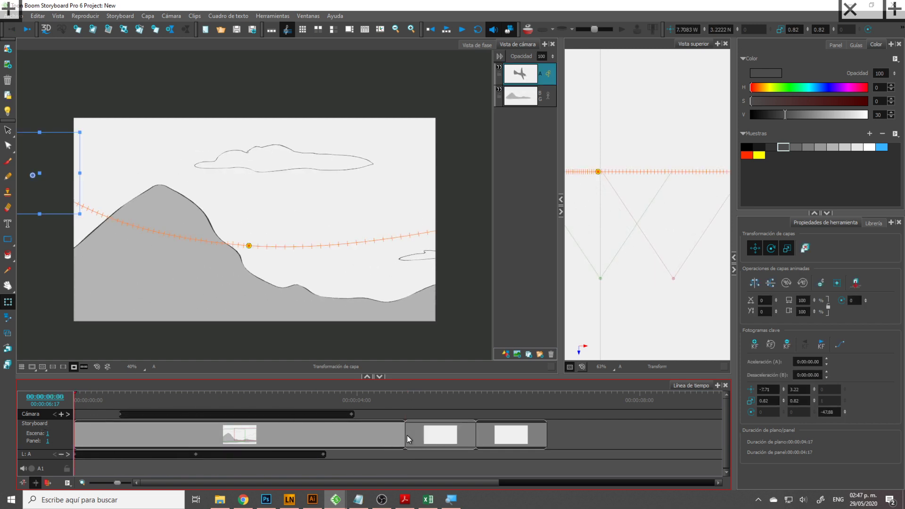
- Shorten scene 1 to 00:00:04:05 and go to 00:00:02:23 within it
drag(405, 434, 371, 439)
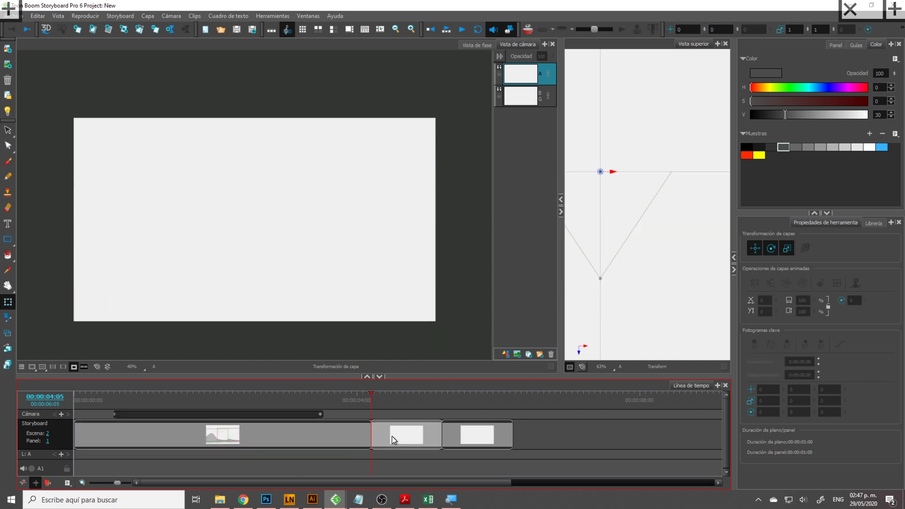
click(346, 440)
click(281, 423)
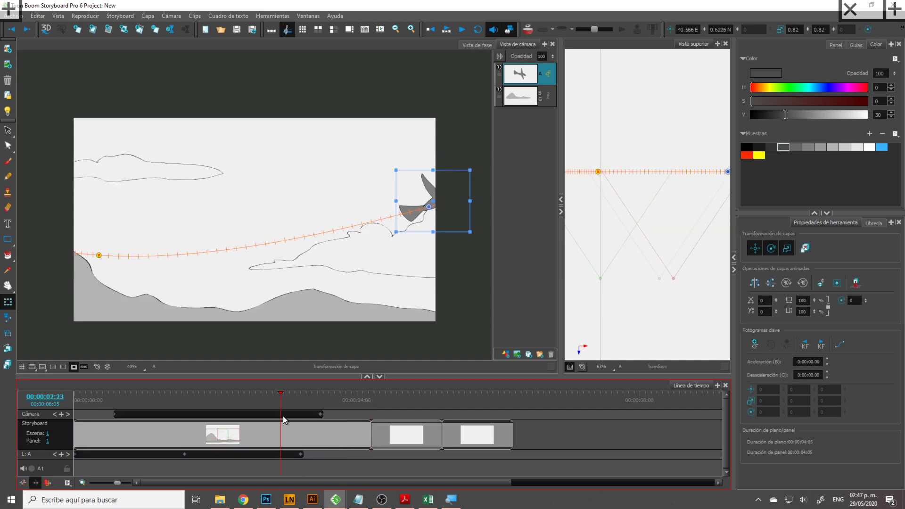
click(282, 416)
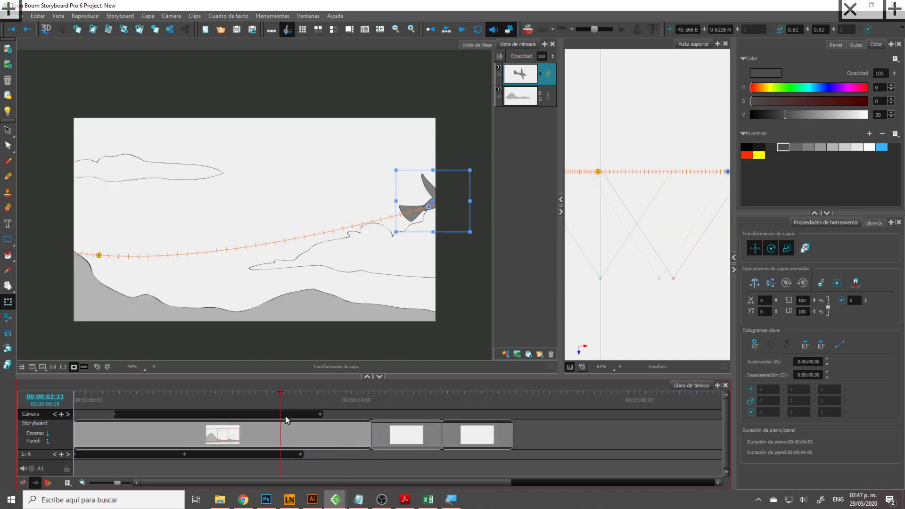
- Set the camera keyframe synchronization mode to Ninguno and test it by resizing scene 1 to 00:00:04:10 and 00:00:03:16
right_click(320, 417)
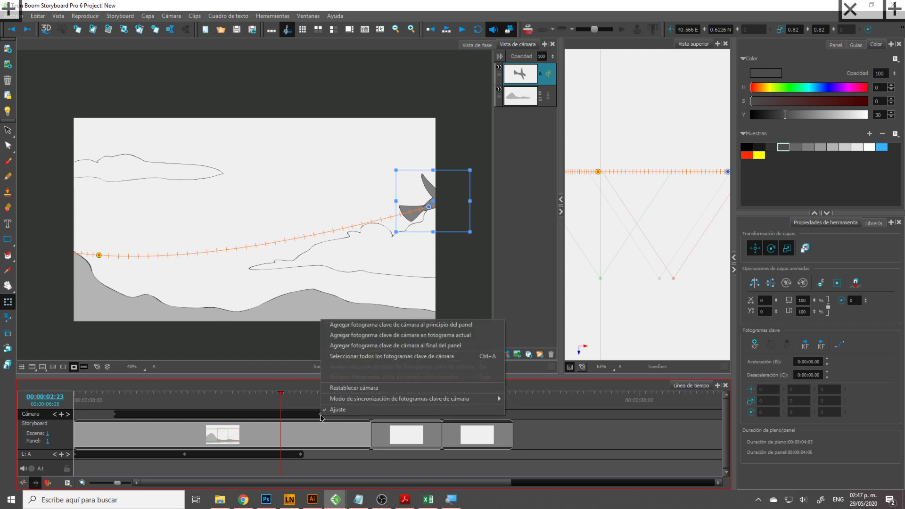
mouse_move(392, 401)
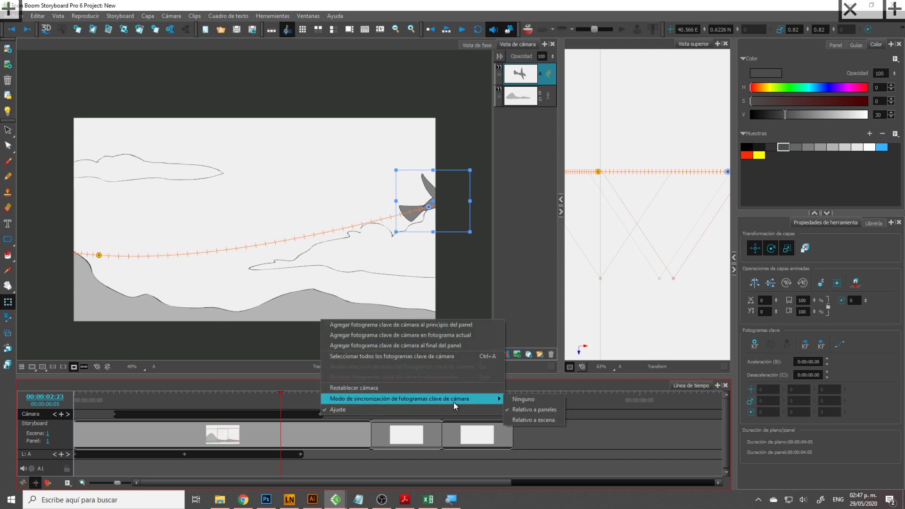
click(526, 398)
click(335, 413)
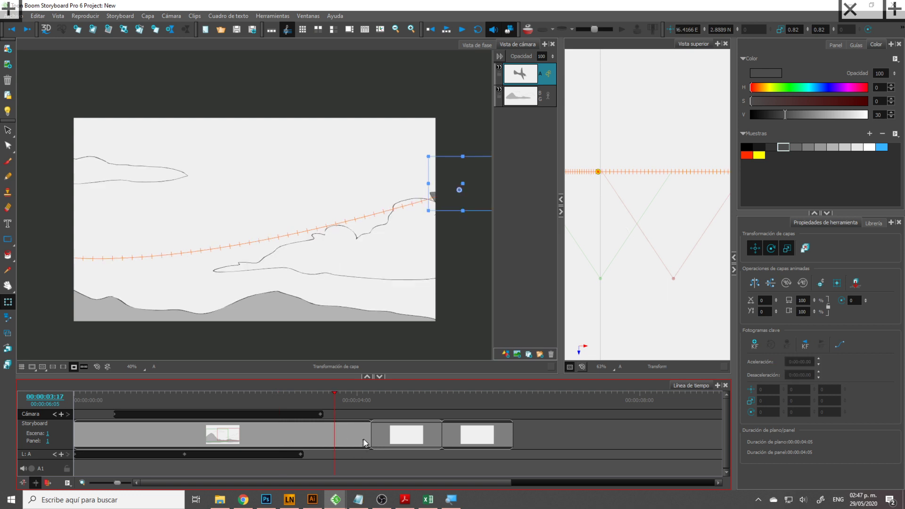
mouse_move(370, 432)
mouse_down()
mouse_move(344, 433)
mouse_move(546, 440)
mouse_move(383, 439)
mouse_up()
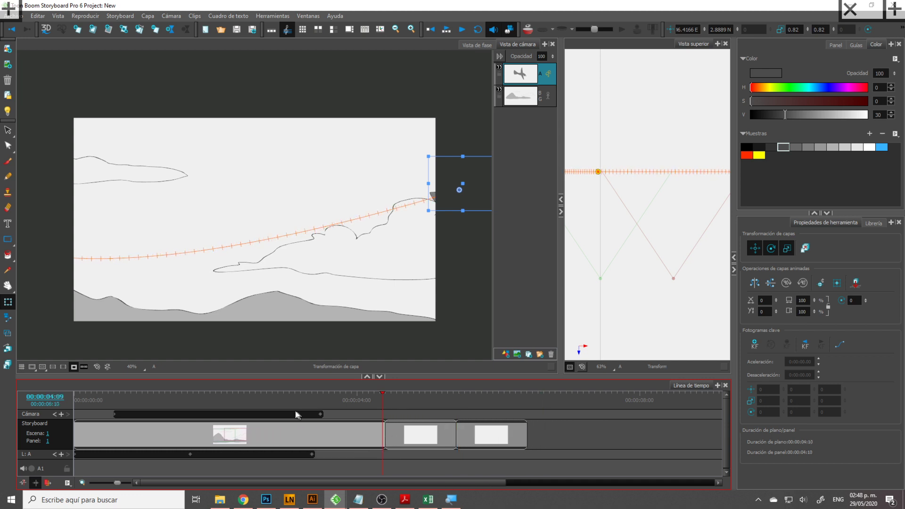
click(302, 413)
drag(383, 439, 329, 439)
- Set the camera keyframe synchronization mode to Relativo a escena and shorten scene 1 to 00:00:03:01
click(321, 415)
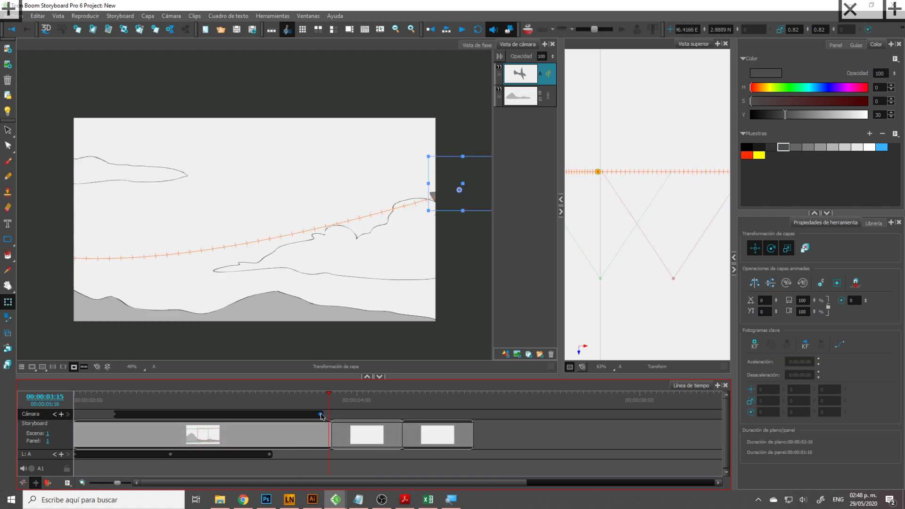
right_click(320, 415)
mouse_move(420, 399)
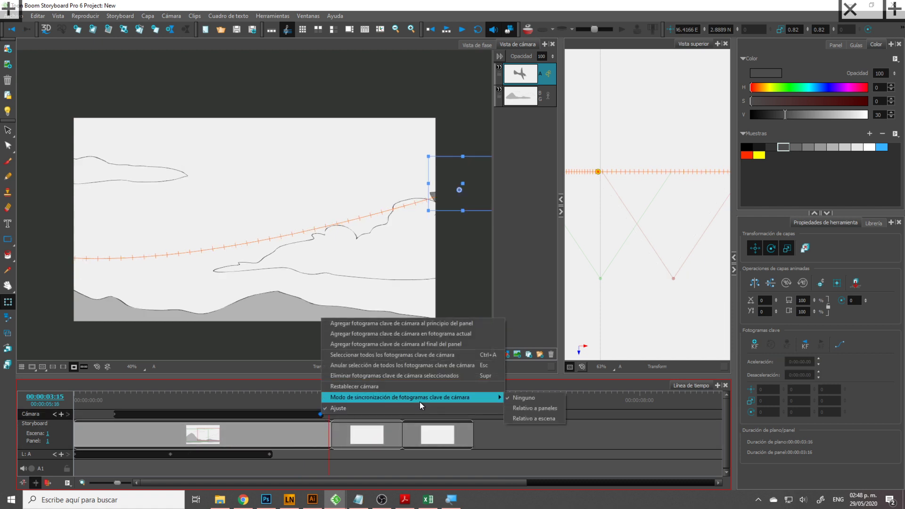
click(530, 419)
drag(329, 427, 287, 435)
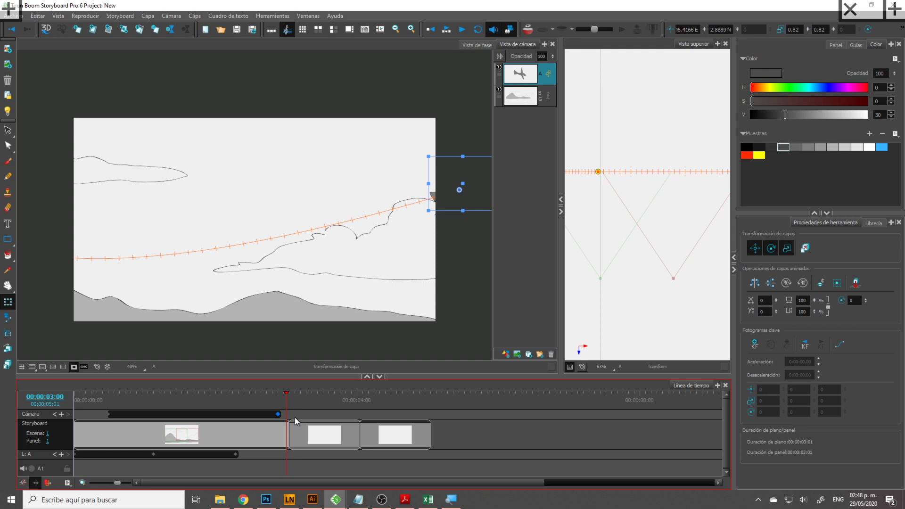
- Show the artwork outside the camera frame, select the BG layer at 00:00:01:21 and save the project
click(74, 367)
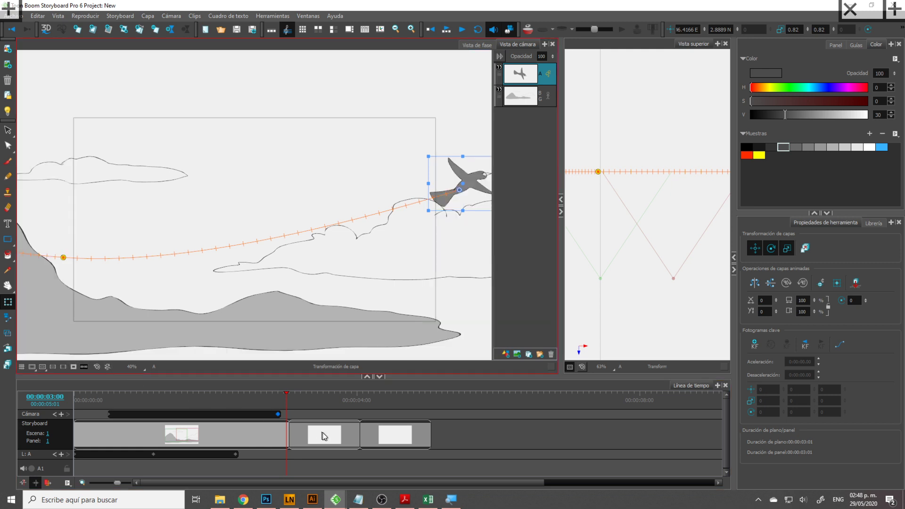
drag(282, 406, 205, 403)
click(532, 96)
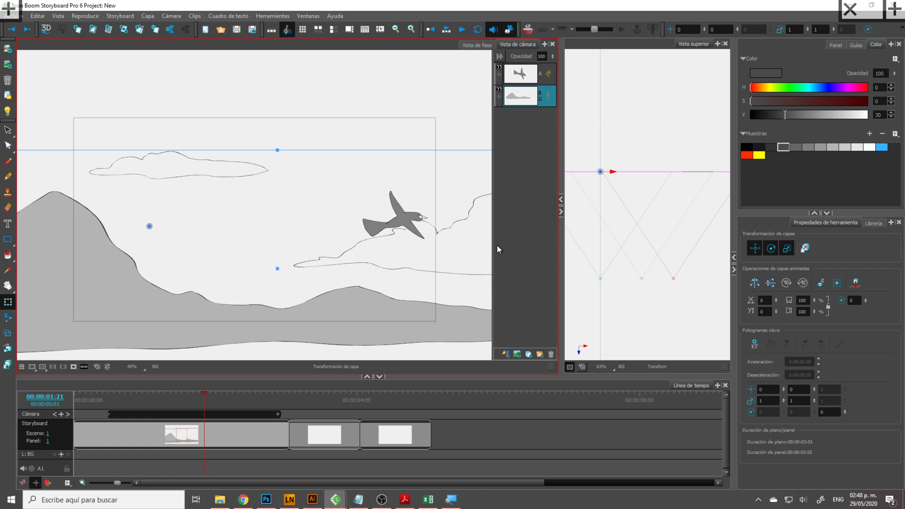
key(ctrl+s)
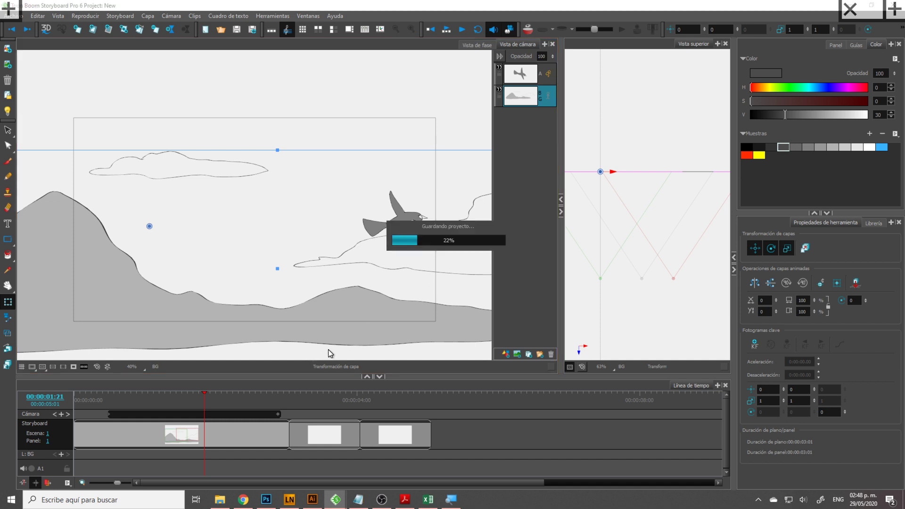
- Sketch a tall rock formation with a spire on scene 2's BG layer using the brush in dark grey (V 20)
click(335, 433)
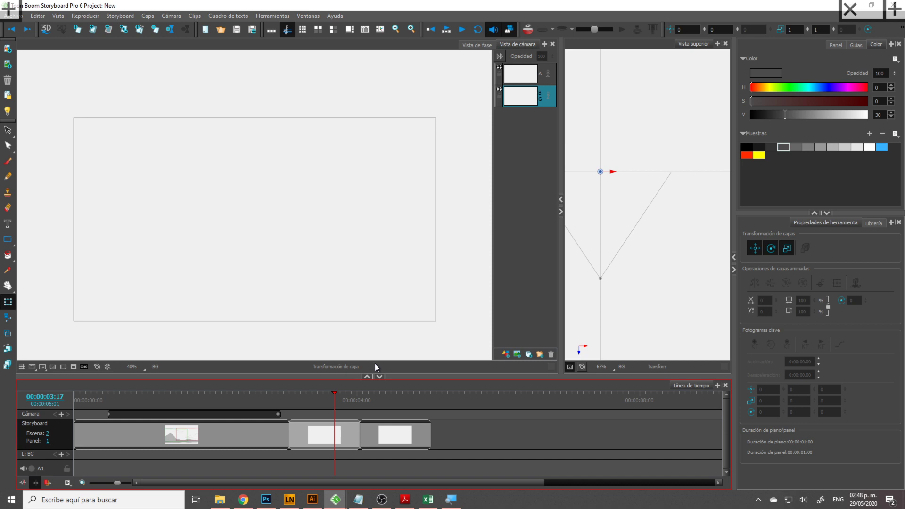
click(771, 147)
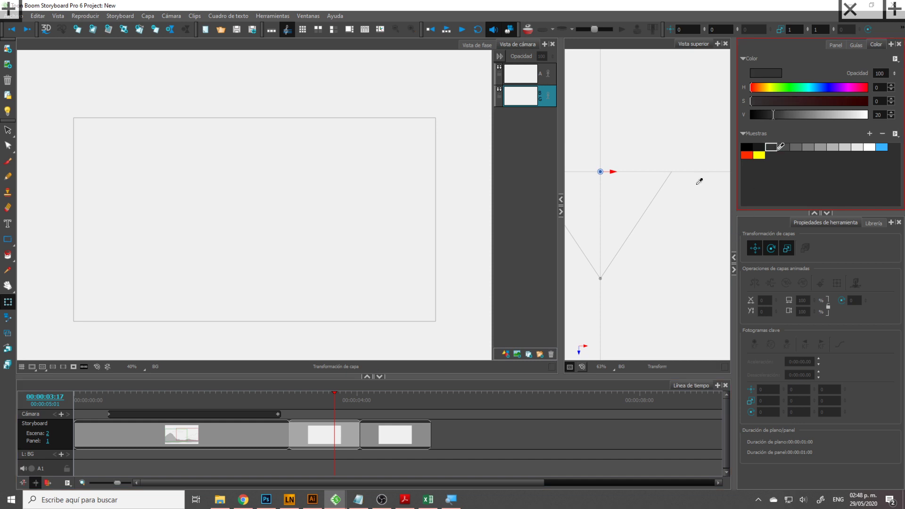
click(8, 161)
mouse_move(299, 337)
mouse_down()
mouse_move(313, 238)
mouse_move(308, 174)
mouse_move(327, 159)
mouse_move(361, 188)
mouse_move(387, 251)
mouse_move(429, 284)
mouse_move(444, 322)
mouse_move(423, 342)
mouse_move(415, 322)
mouse_move(375, 296)
mouse_move(344, 300)
mouse_move(333, 321)
mouse_move(298, 327)
mouse_up()
mouse_move(357, 332)
mouse_down()
mouse_move(388, 318)
mouse_move(430, 341)
mouse_move(350, 202)
mouse_up()
mouse_move(351, 277)
mouse_down()
mouse_move(334, 178)
mouse_move(320, 172)
mouse_up()
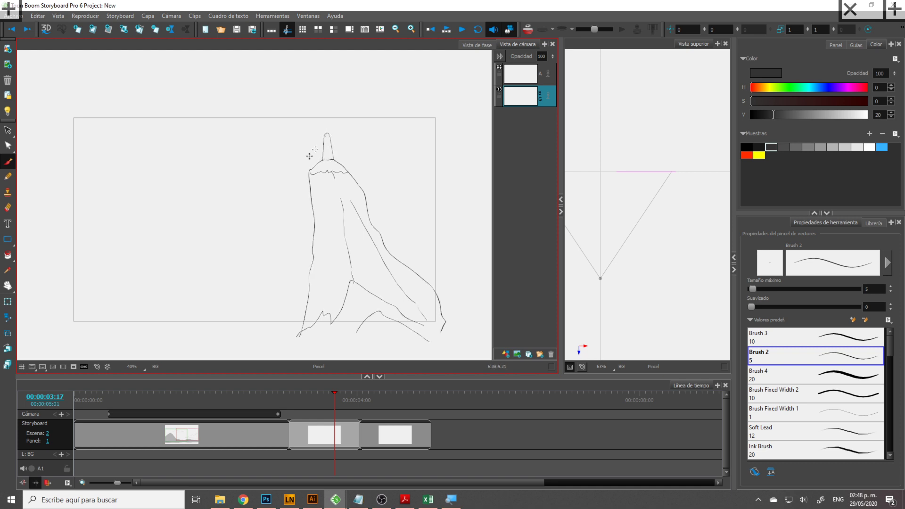
- Draw a horizon line from the left up to the rock and outline clouds on both sides of it
drag(116, 281, 308, 285)
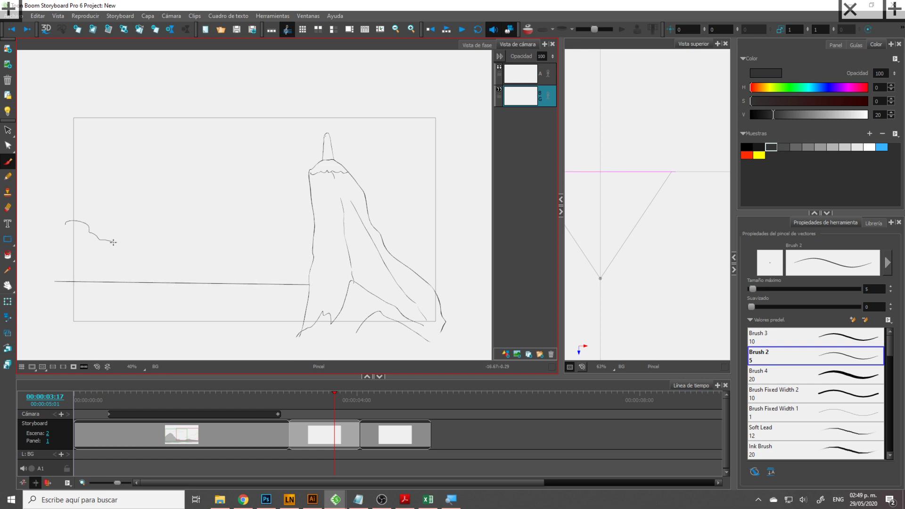
mouse_move(152, 249)
mouse_down()
mouse_move(186, 254)
mouse_move(159, 258)
mouse_up()
drag(76, 257, 44, 239)
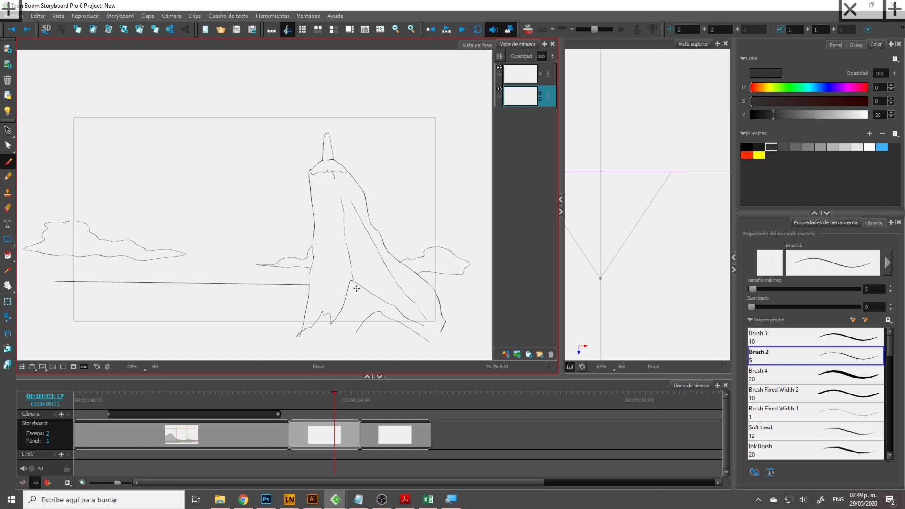
- Try to bring the bird drawing from scene 1 at 00:00:02:22 into layer A of scene 2
click(533, 76)
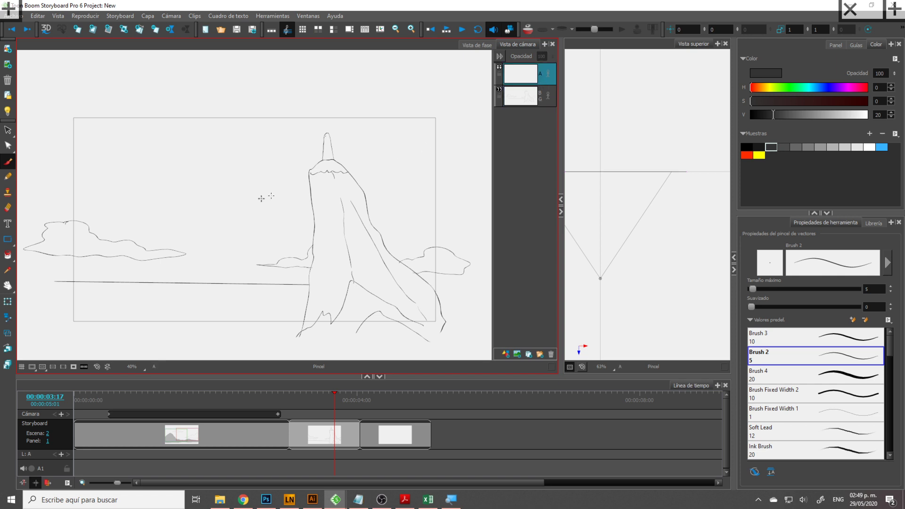
click(277, 414)
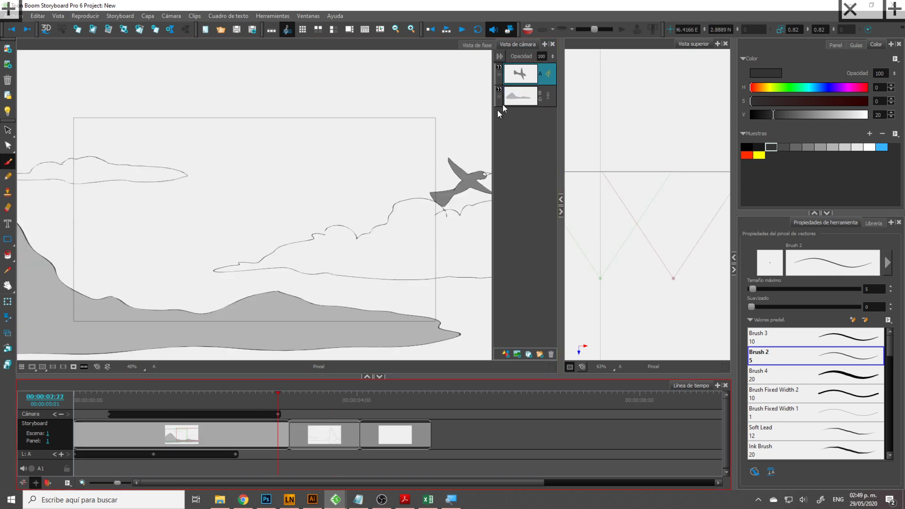
click(8, 129)
drag(374, 192, 296, 242)
click(319, 215)
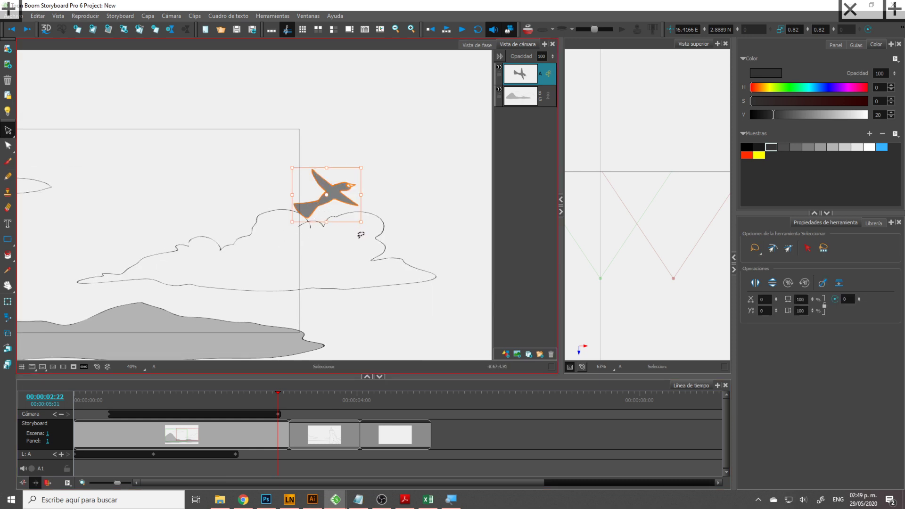
click(307, 400)
drag(267, 210, 436, 204)
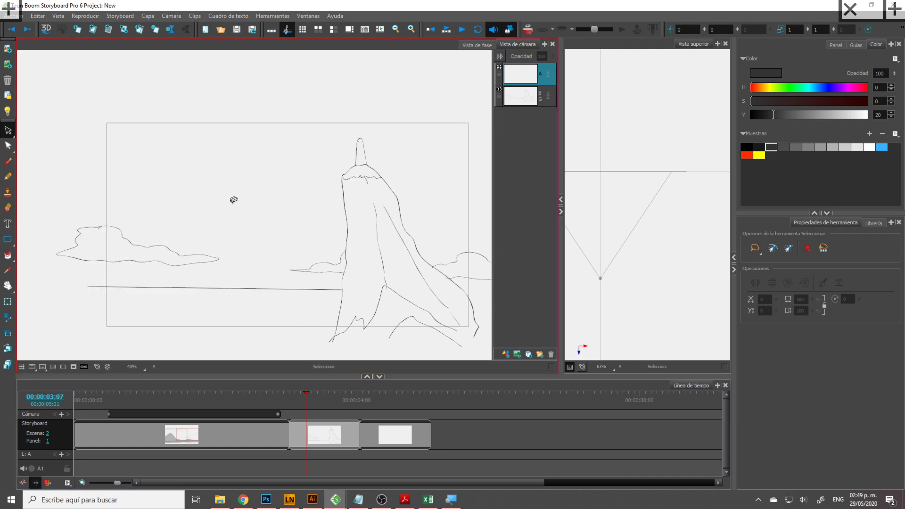
click(244, 231)
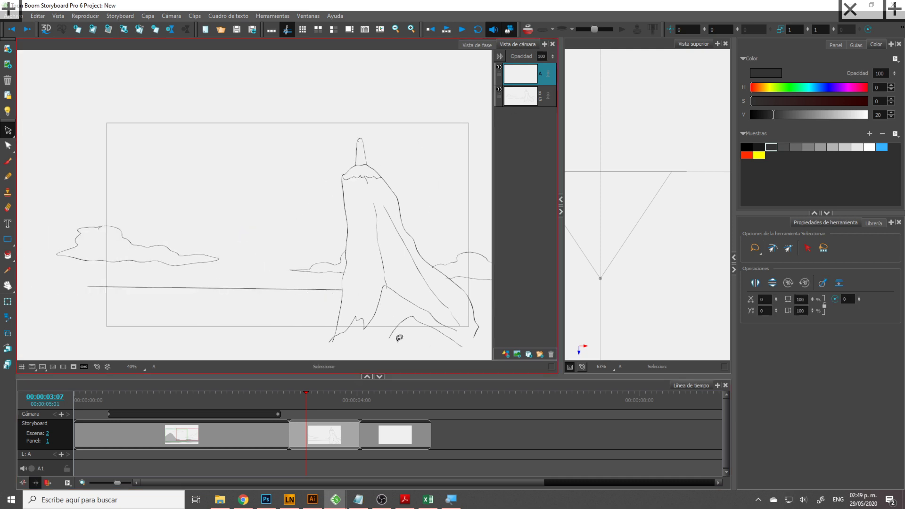
click(320, 395)
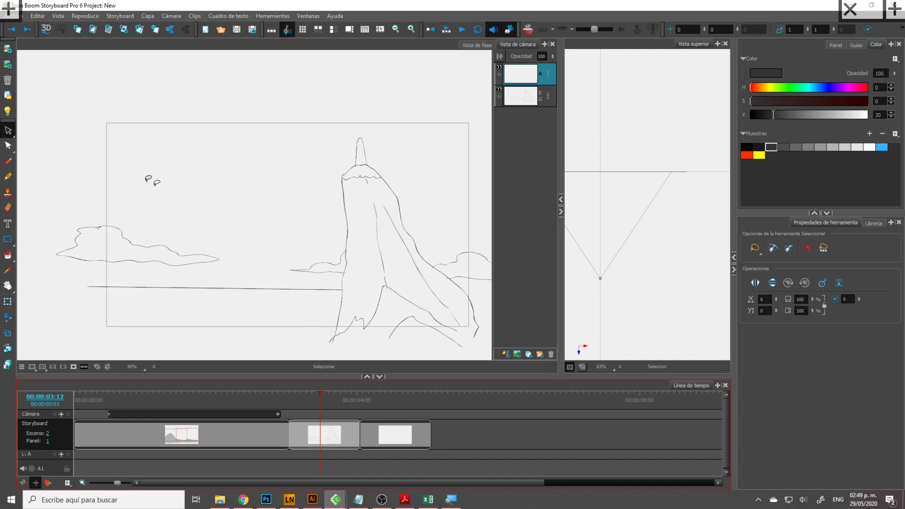
click(238, 199)
click(253, 213)
- Select the bird in scene 1 at 00:00:01:15 in the stage view and copy it
click(244, 397)
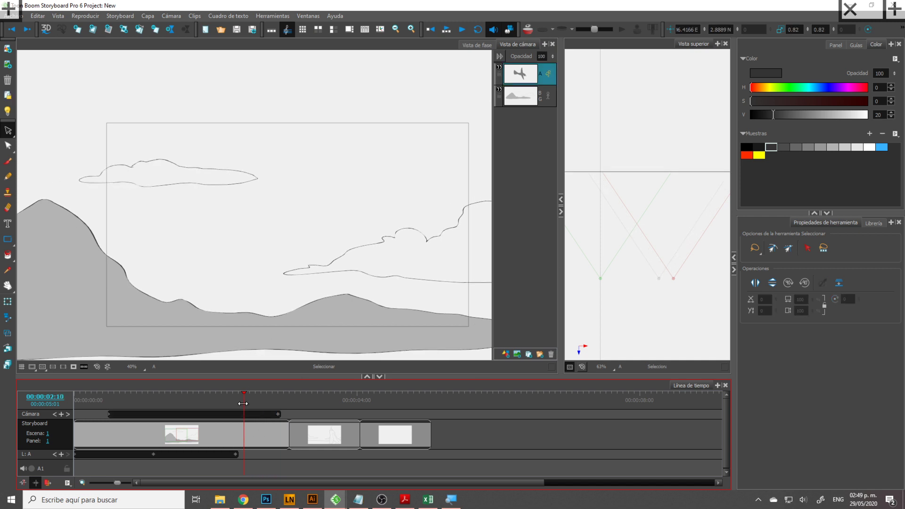
drag(243, 404, 187, 413)
click(366, 244)
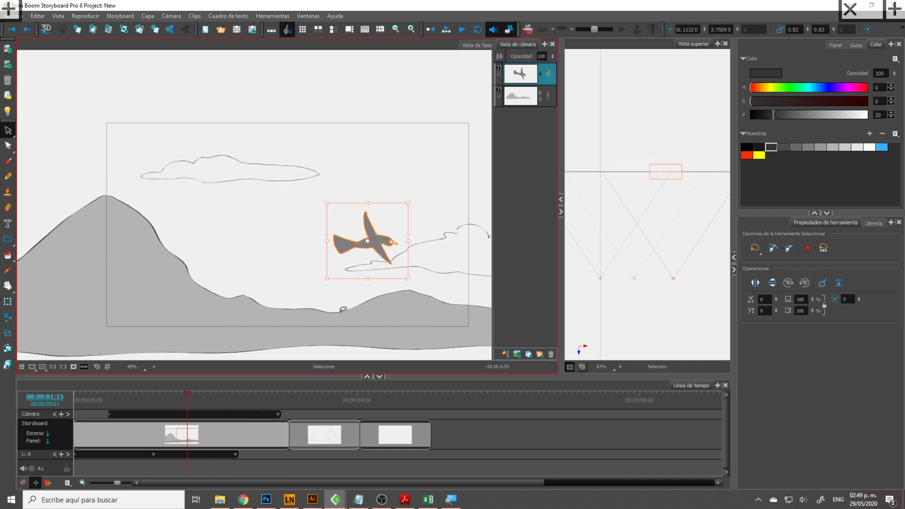
click(477, 45)
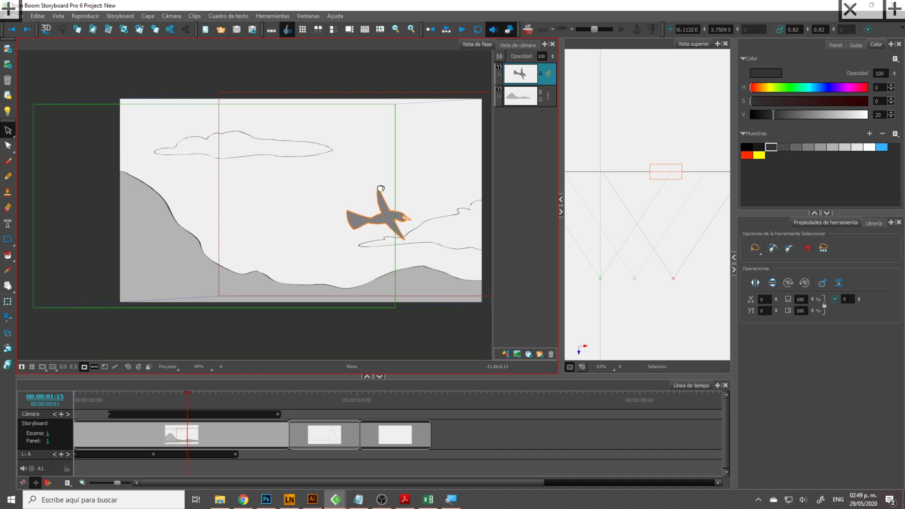
key(2)
click(411, 248)
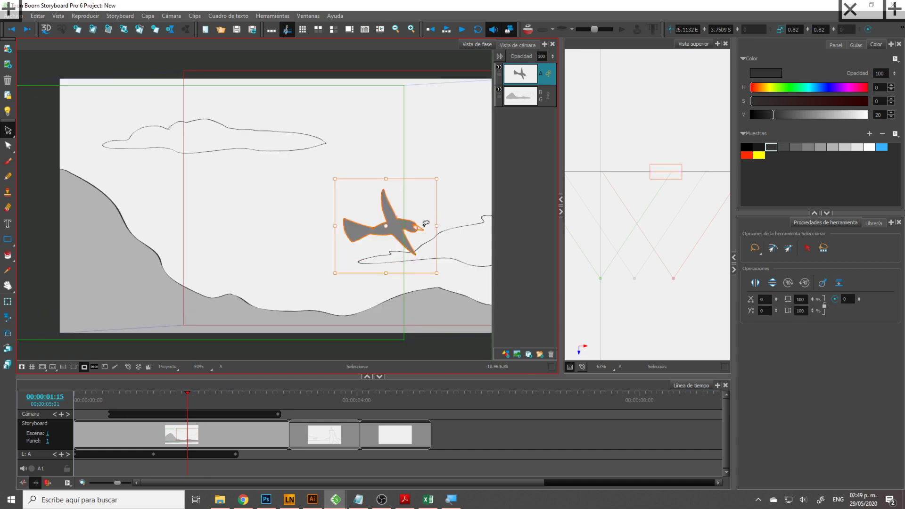
- Paste the copied bird into layer A of scene 2 and move it to the left of the rock
click(319, 436)
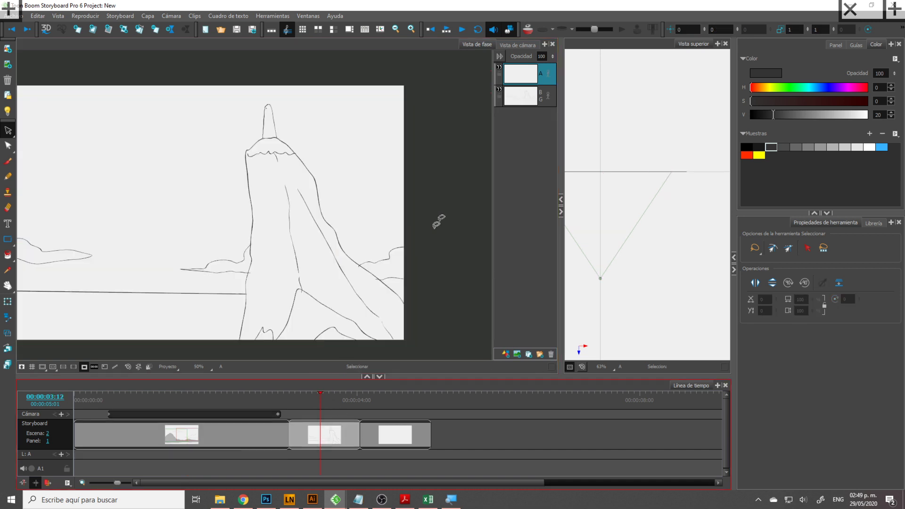
click(517, 97)
click(520, 81)
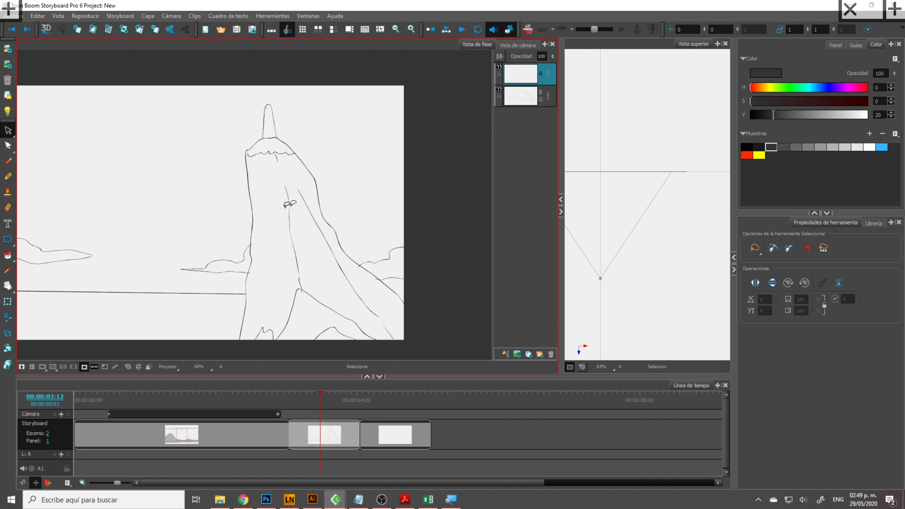
key(ctrl+v)
drag(377, 235, 127, 217)
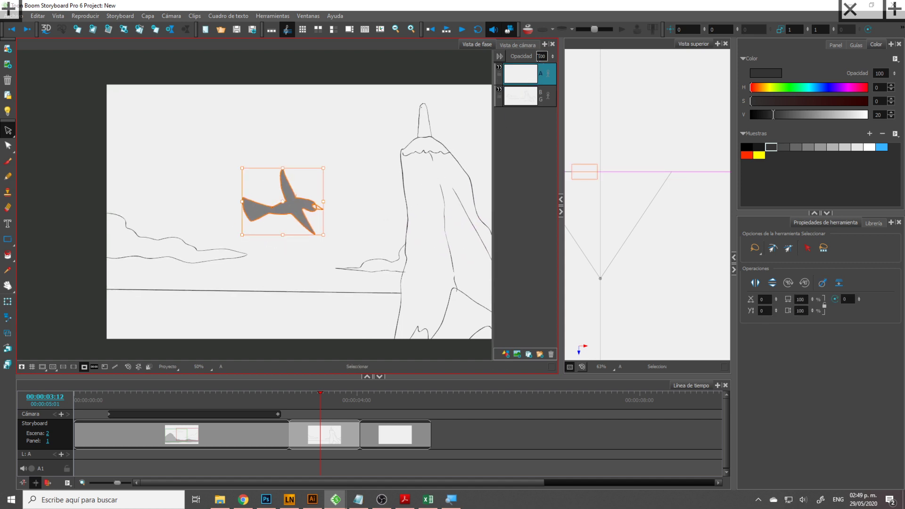
- Shrink the bird, place it just outside the camera frame's left edge, and show the artwork beyond the frame
mouse_move(550, 57)
mouse_down()
mouse_move(553, 98)
mouse_move(551, 55)
mouse_up()
drag(324, 169, 81, 263)
click(84, 366)
click(106, 271)
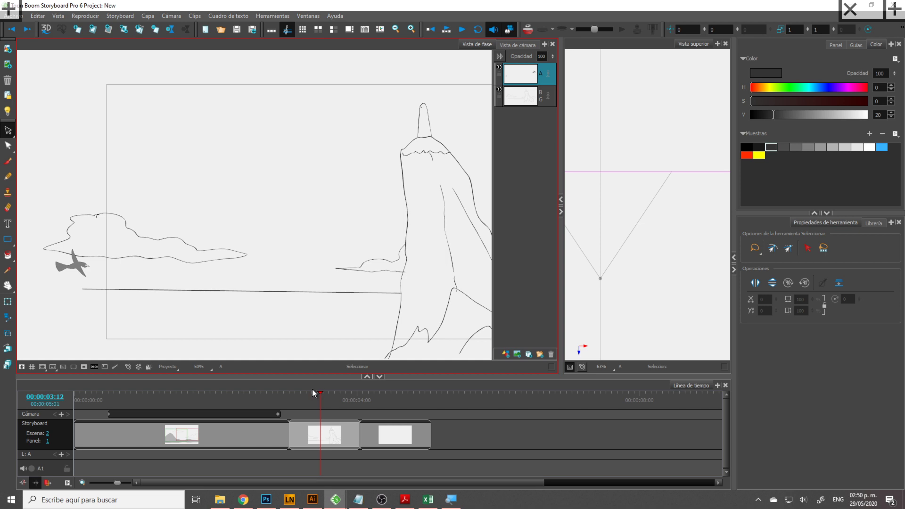
- Go to scene 2's first frame at 00:00:03:01 and activate the layer transform for layer A
click(319, 403)
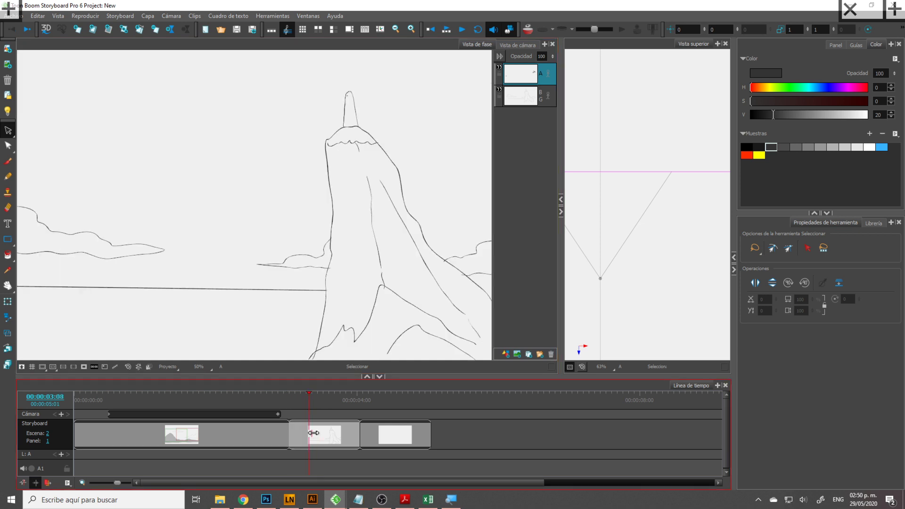
click(323, 433)
click(328, 437)
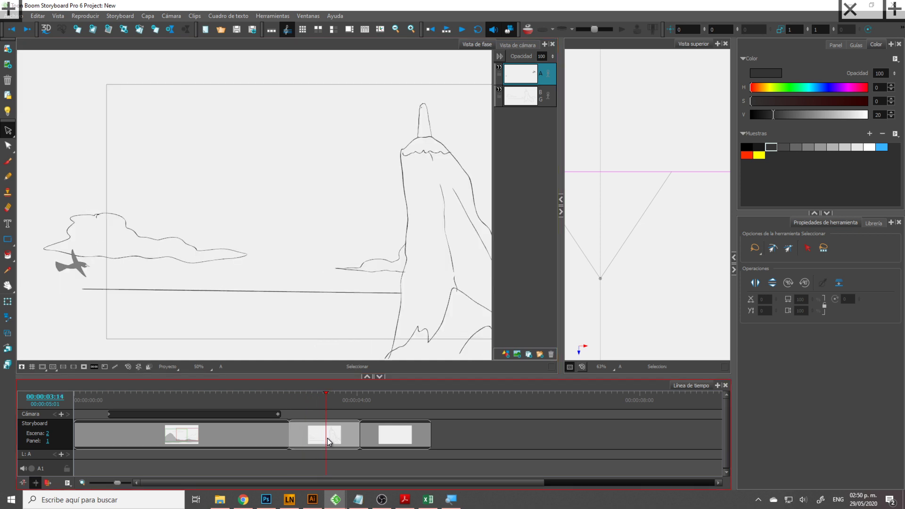
click(290, 426)
key(1)
drag(306, 273, 302, 281)
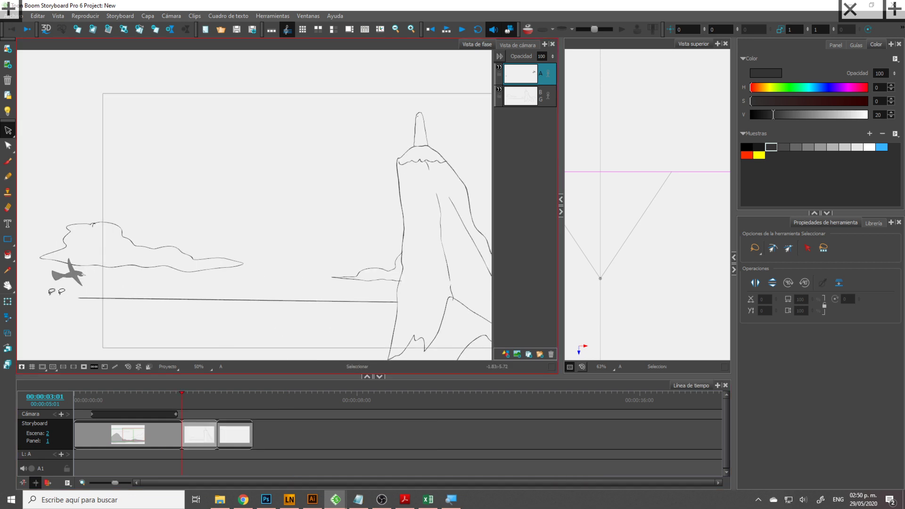
click(11, 305)
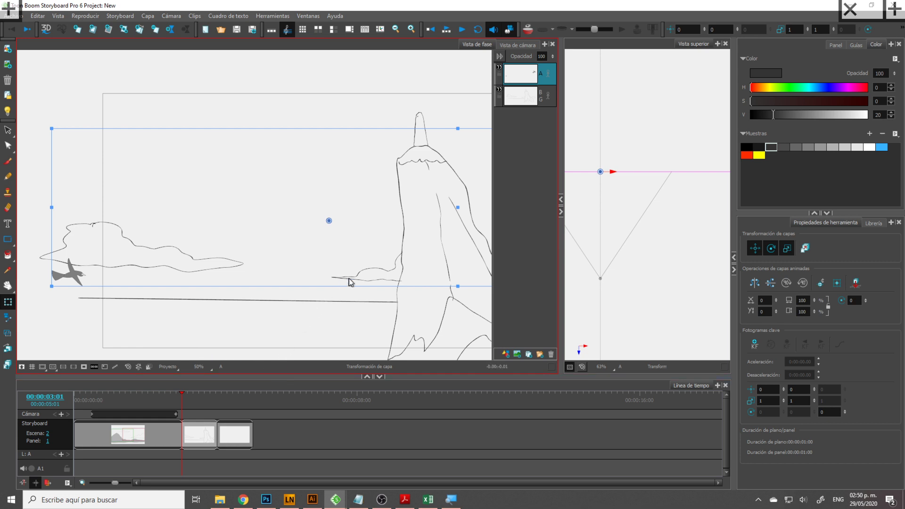
- Delete the stray larger bird outside the camera frame on layer A, to the right of the rock
key(1)
key(1)
key(1)
key(1)
key(1)
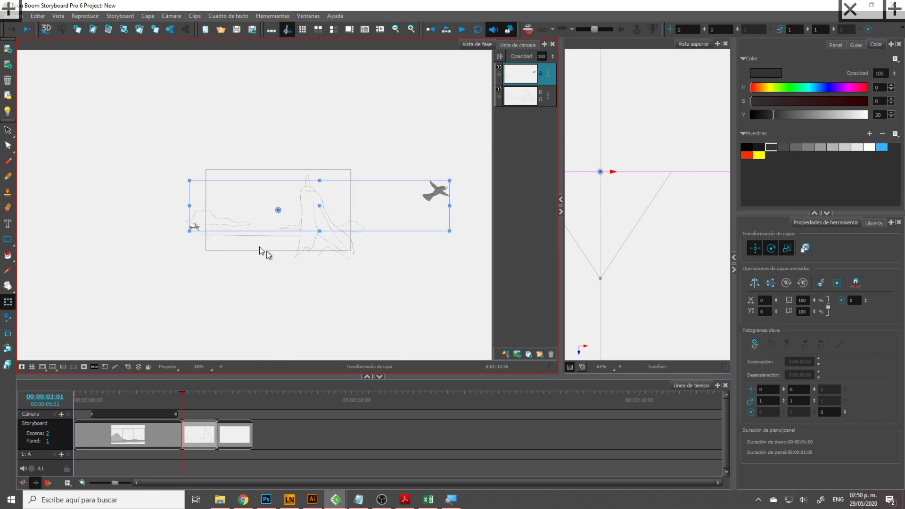
click(7, 130)
mouse_move(445, 137)
mouse_down()
mouse_move(461, 195)
mouse_move(423, 217)
mouse_up()
key(Delete)
drag(429, 176, 325, 231)
key(1)
key(1)
key(1)
drag(251, 316, 251, 310)
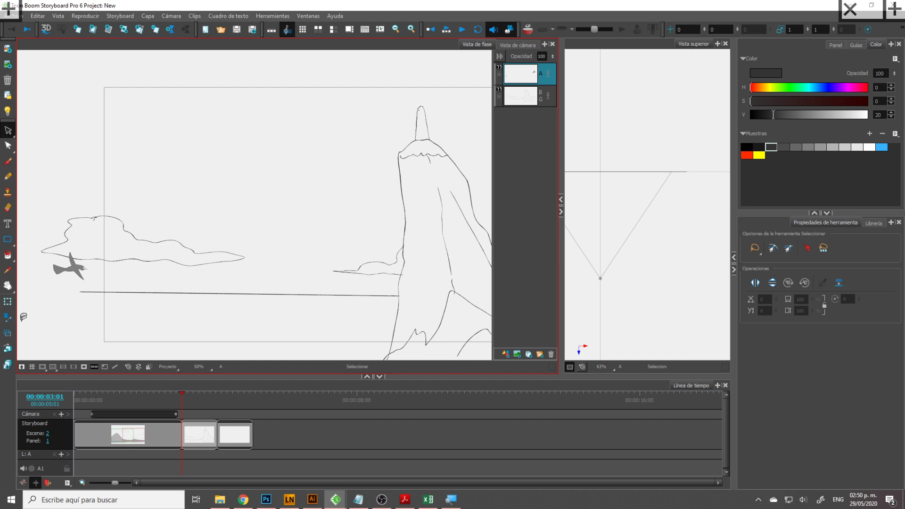
- Move layer A's pivot point onto the bird with the layer transform
click(8, 302)
drag(328, 216, 207, 257)
drag(73, 268, 74, 270)
mouse_move(332, 217)
mouse_down()
mouse_move(228, 246)
mouse_move(69, 270)
mouse_up()
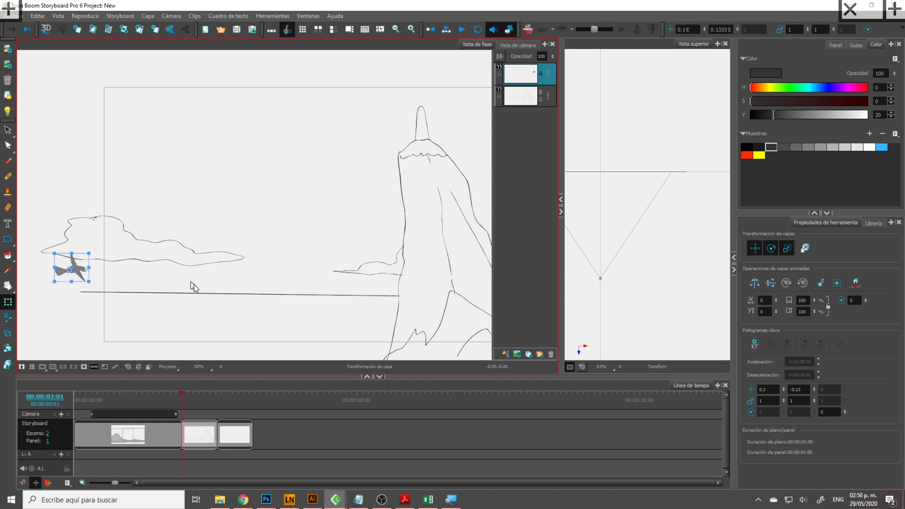
- Widen the stage view and add a keyframe for the bird at 00:00:03:01
key(space)
drag(281, 312, 273, 312)
drag(560, 257, 590, 258)
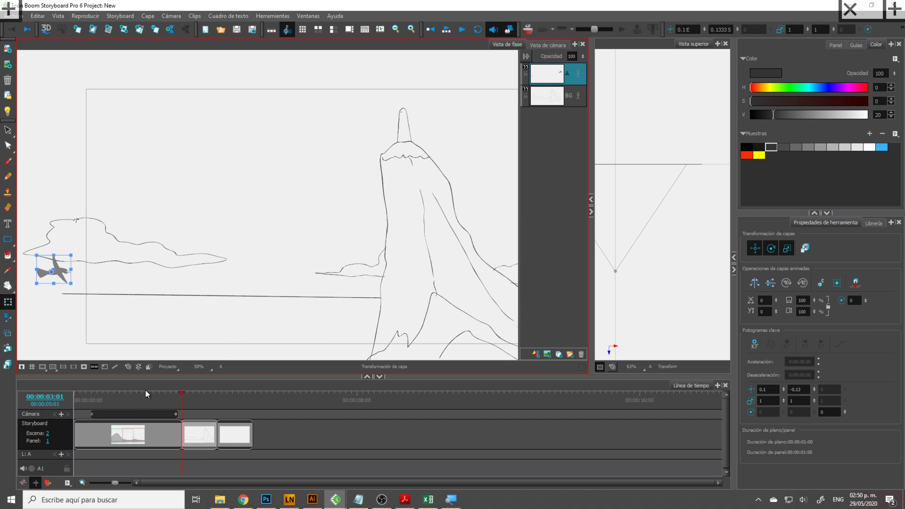
click(755, 344)
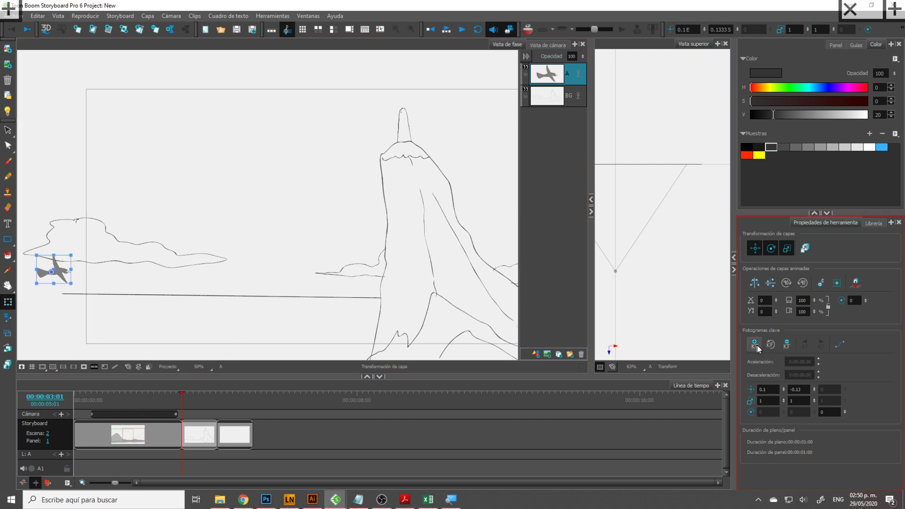
- Add a bird keyframe at 00:00:03:19 with the bird beside the rock's spire, and lengthen scene 2's panel to 00:00:03:22
click(212, 434)
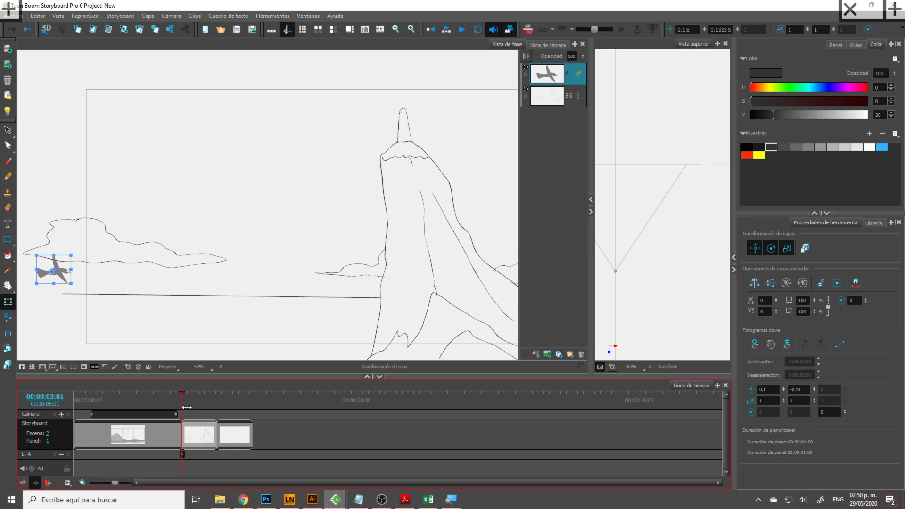
click(207, 435)
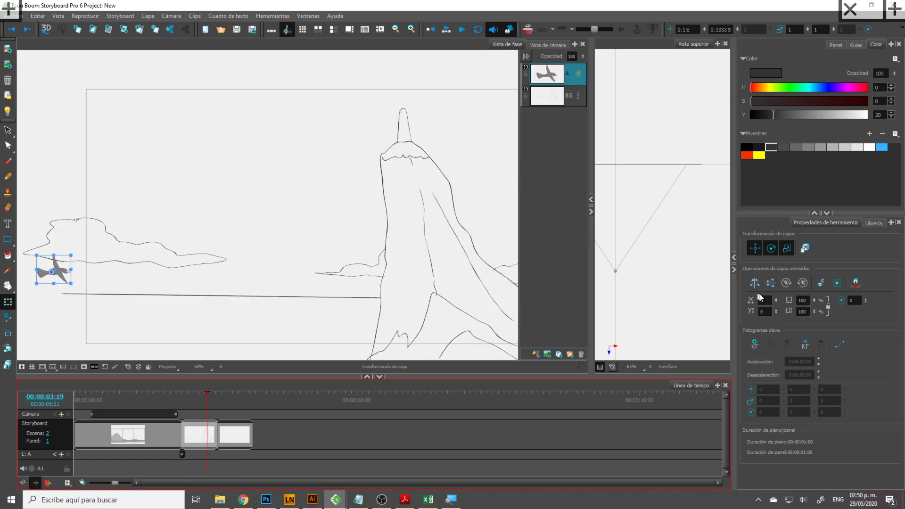
click(755, 346)
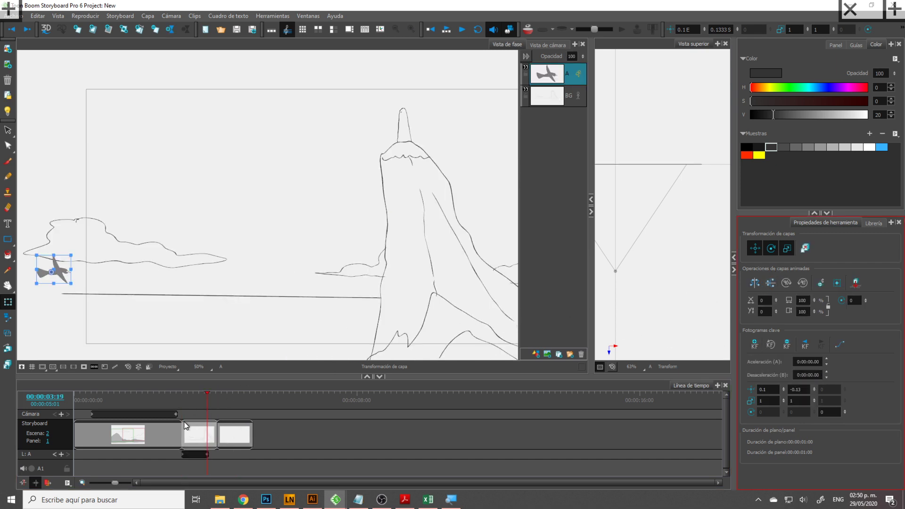
drag(65, 274, 374, 136)
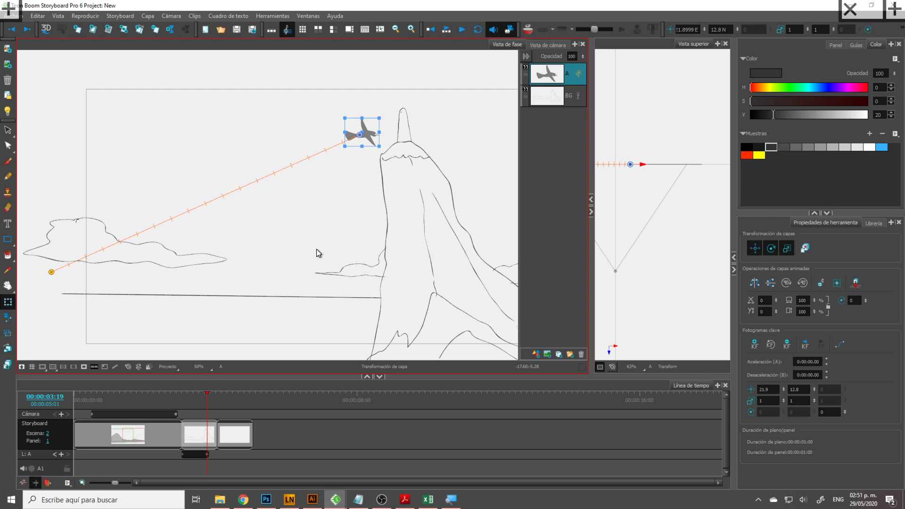
drag(216, 434, 317, 434)
- Curve the bird's flight path by lowering the bird at 00:00:04:18, and scrub through the motion
drag(318, 397, 241, 397)
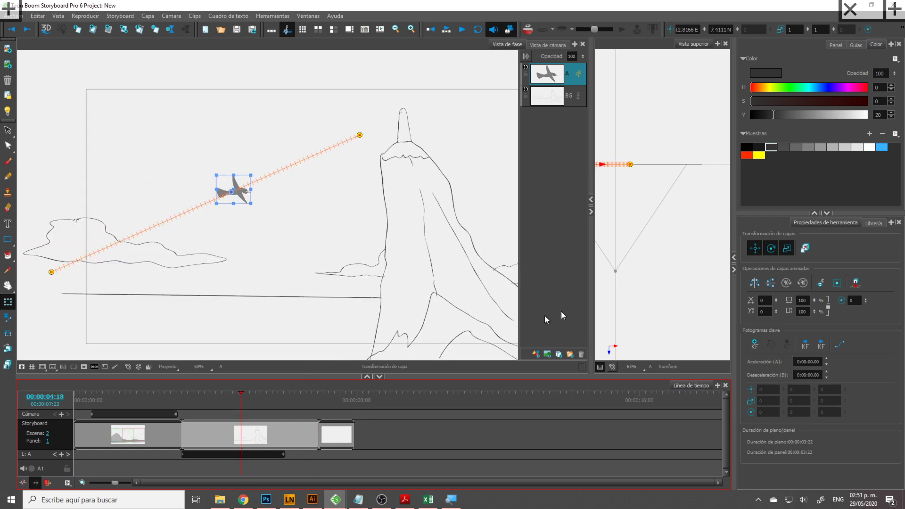
drag(243, 199, 237, 231)
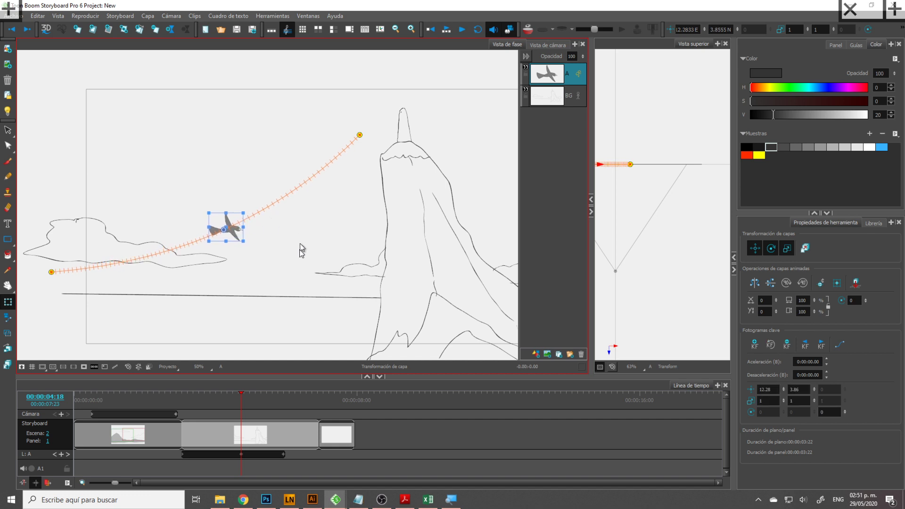
click(182, 437)
drag(182, 437, 285, 437)
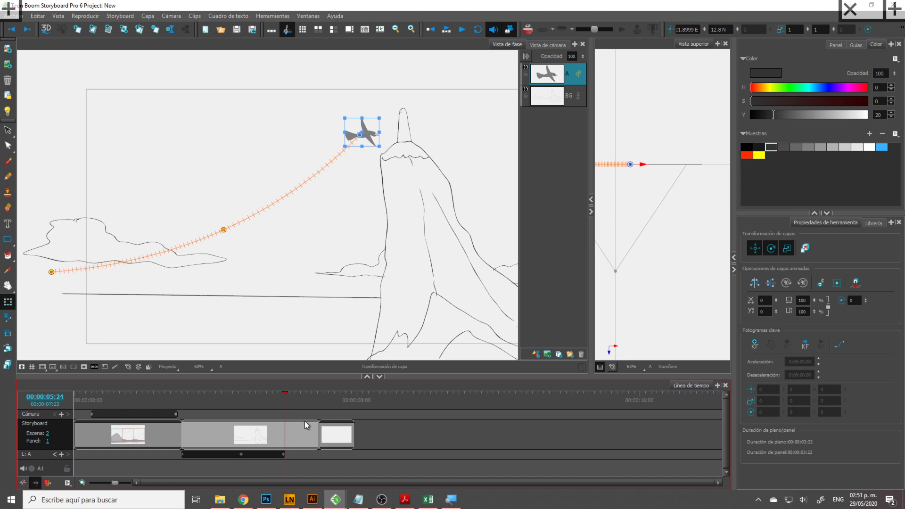
- Scale the bird down to 0.27 at its last keyframe, 00:00:05:23
click(55, 454)
drag(380, 119, 361, 135)
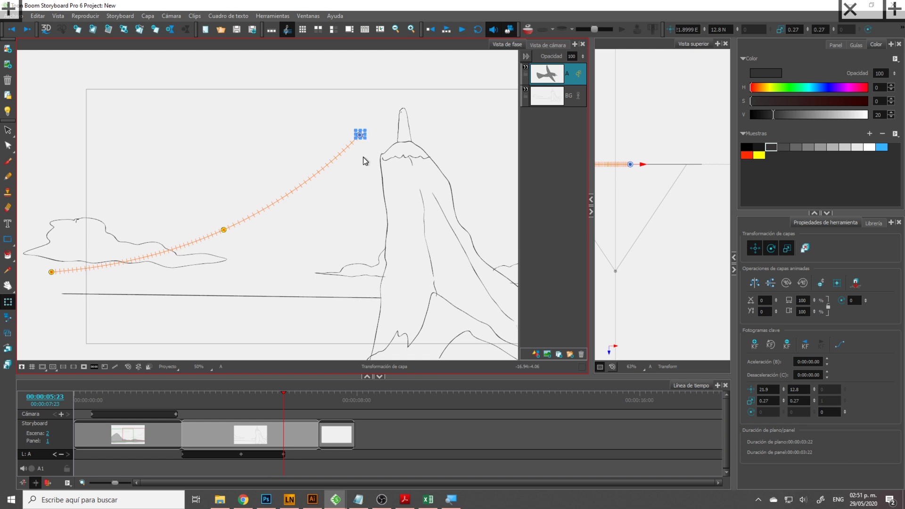
click(368, 158)
scroll(363, 189, down, 1)
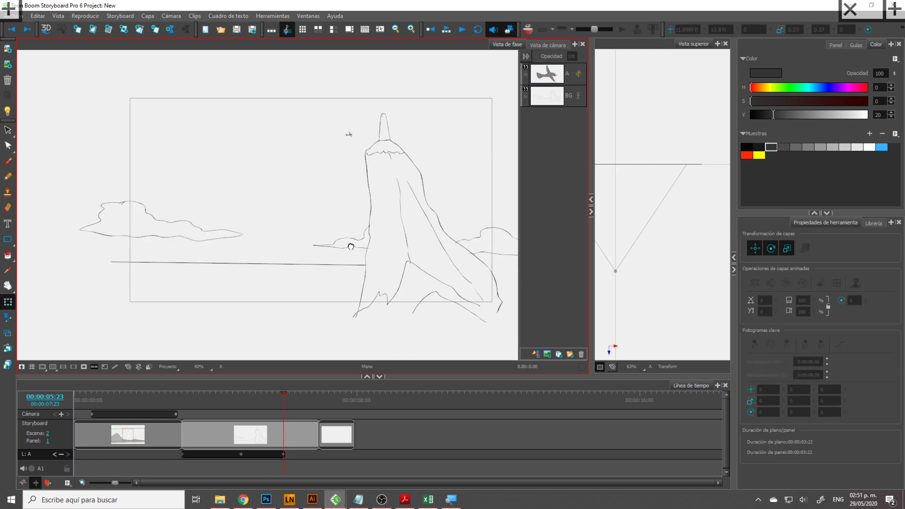
- Scrub through scene 2 and delete the bird's middle keyframe
drag(283, 412, 241, 456)
key(1)
key(1)
key(1)
key(2)
key(2)
key(2)
key(Delete)
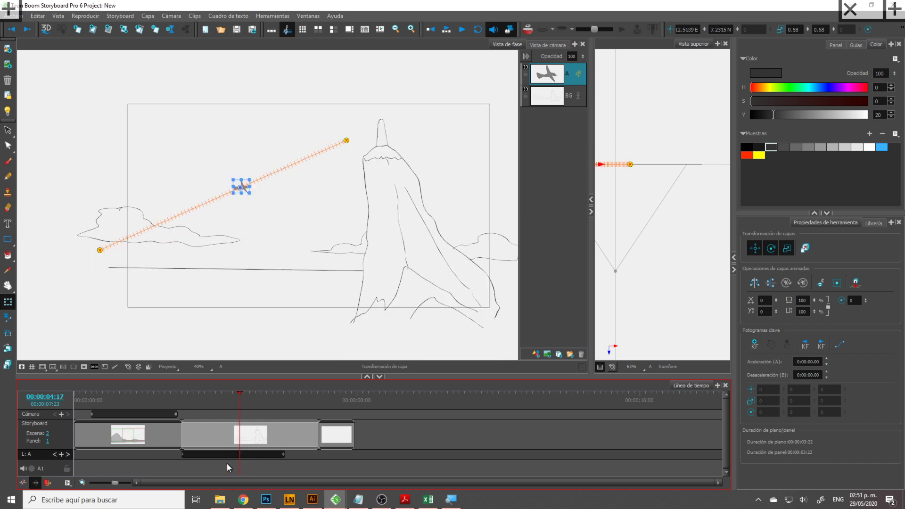
- Lower the bird at 00:00:04:12 to bend its flight path into a curve
drag(240, 403, 233, 459)
key(2)
key(2)
key(1)
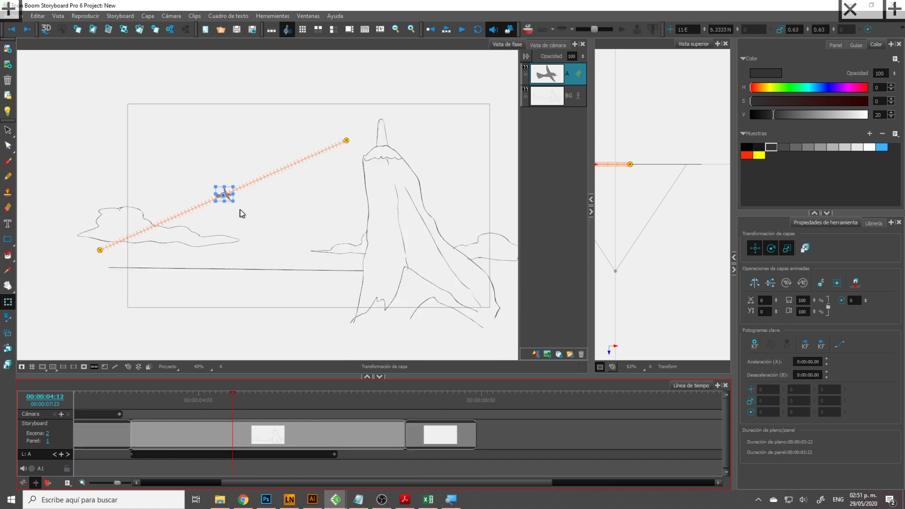
click(237, 206)
key(2)
key(2)
drag(206, 195, 210, 223)
click(303, 224)
- Scrub through scene 2 in the stage and camera views to examine the bird's curved flight and shrinking size
key(1)
key(1)
key(1)
key(2)
drag(233, 406, 239, 446)
drag(296, 276, 302, 291)
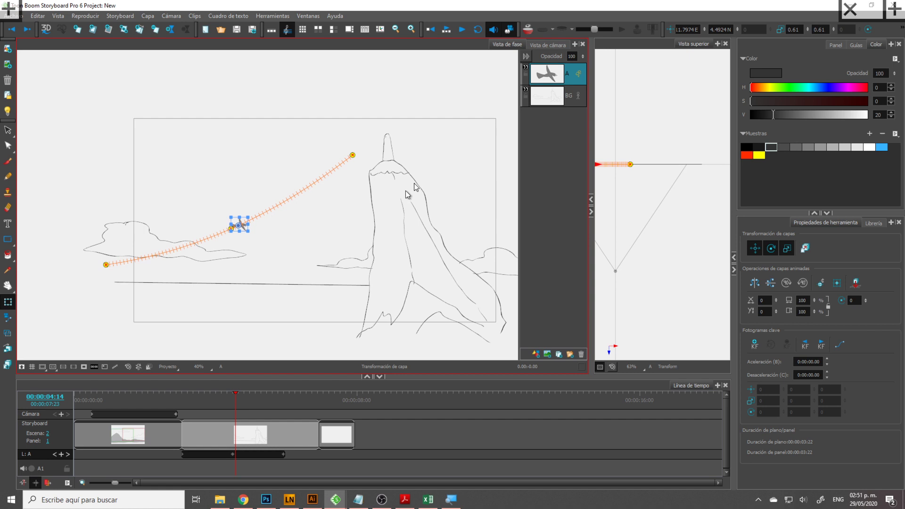
click(551, 46)
drag(235, 405, 241, 456)
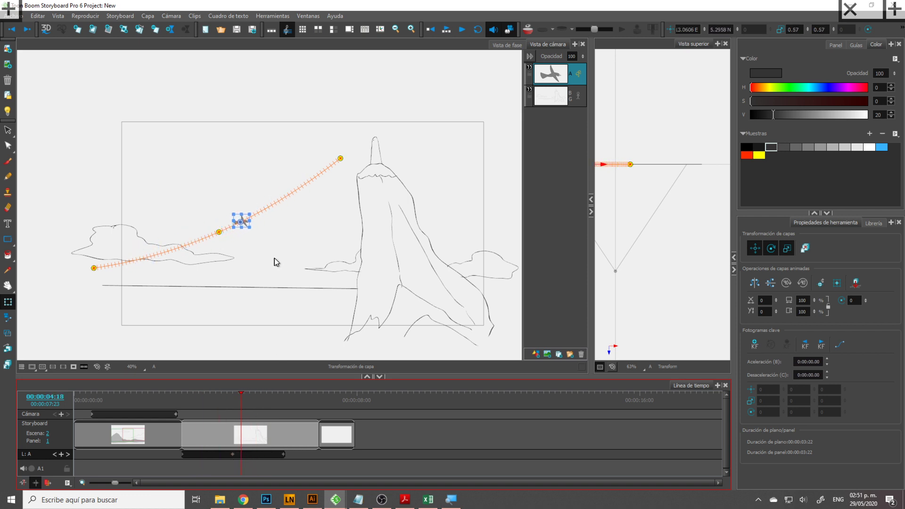
click(262, 308)
drag(242, 404, 275, 462)
click(236, 453)
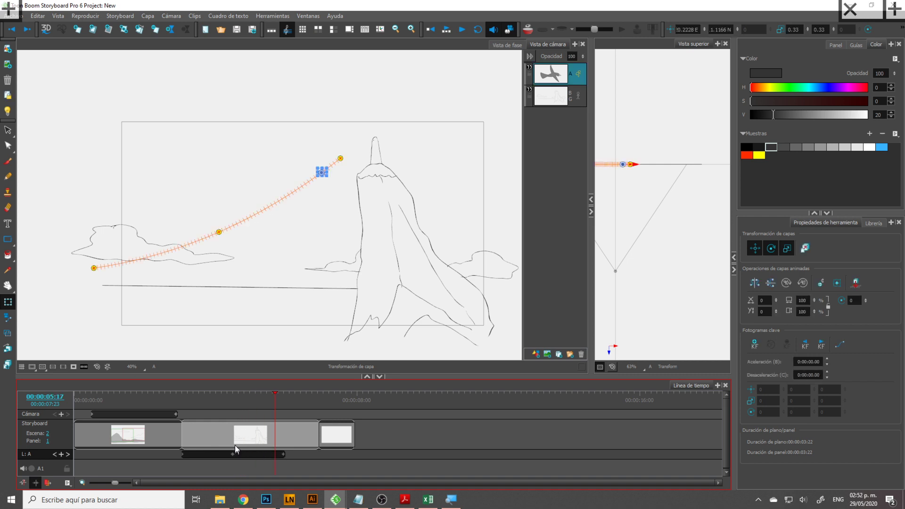
- Go to the bird's first keyframe at 00:00:03:01 and try to enter an acceleration value for it
drag(275, 412, 195, 450)
click(55, 454)
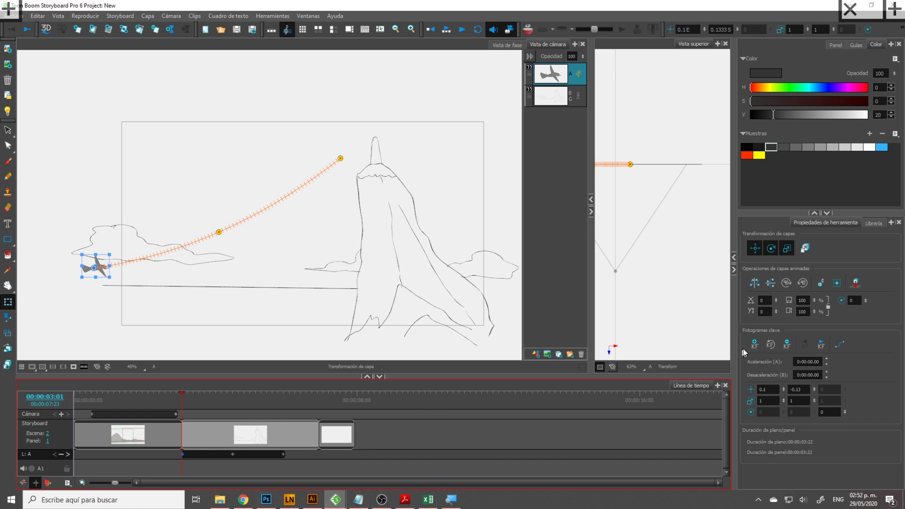
click(805, 362)
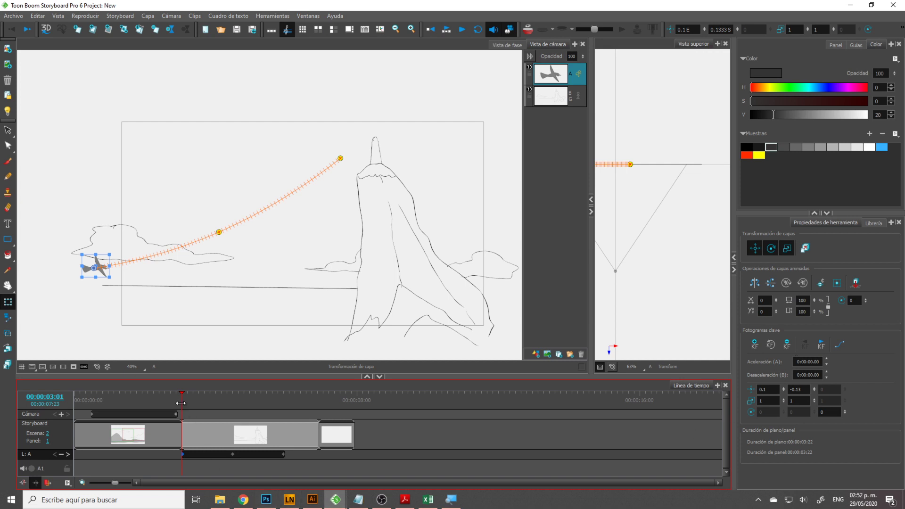
scroll(811, 363, up, 3)
click(811, 362)
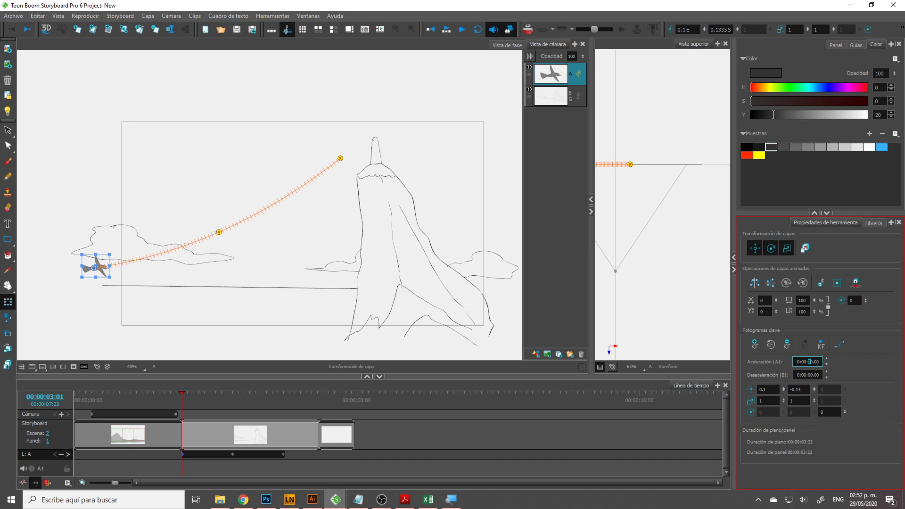
text(1)
click(815, 376)
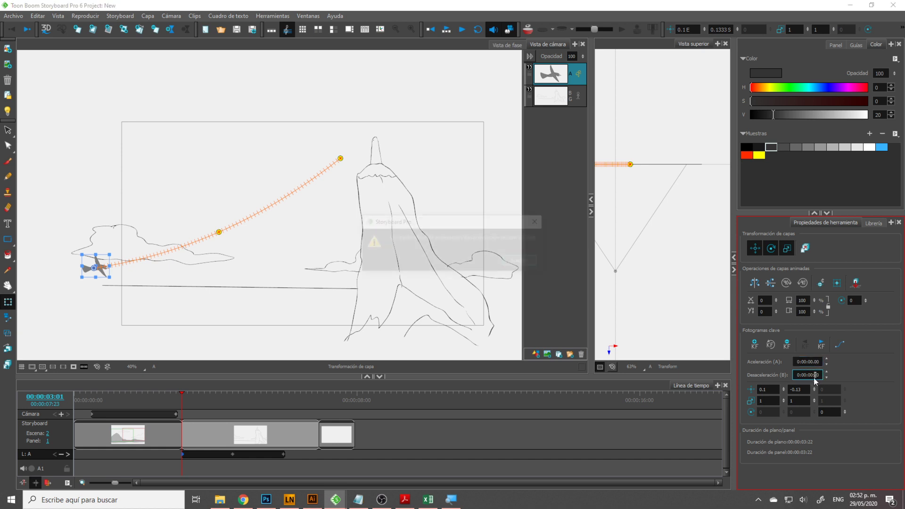
click(523, 262)
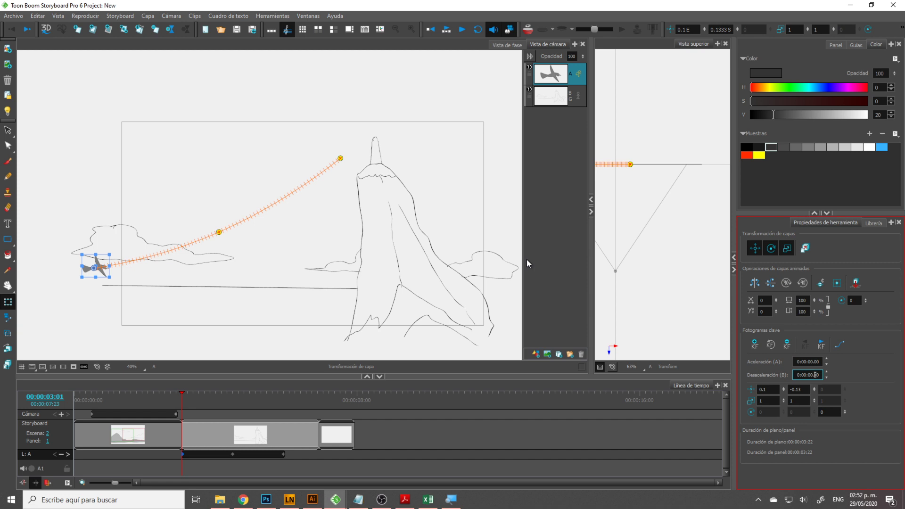
- Set the acceleration of the bird's first keyframe to 0:00:02.00
click(827, 357)
click(827, 358)
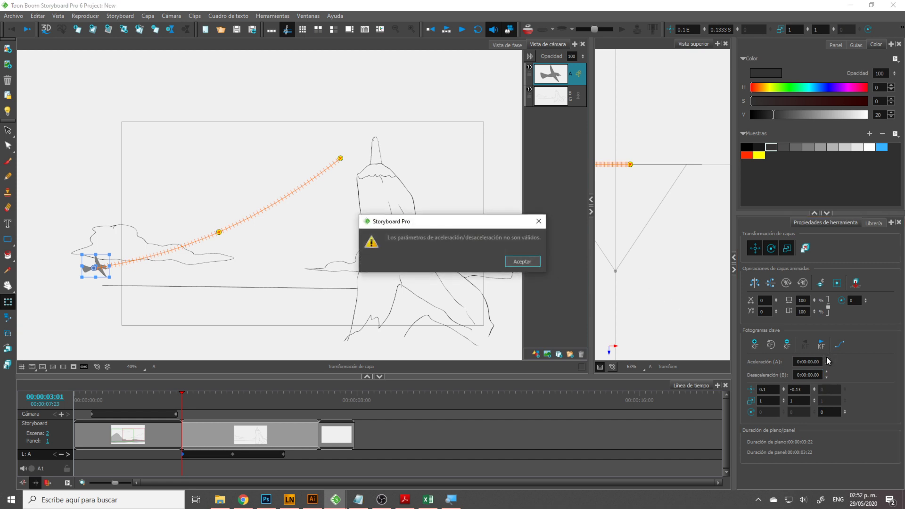
click(529, 263)
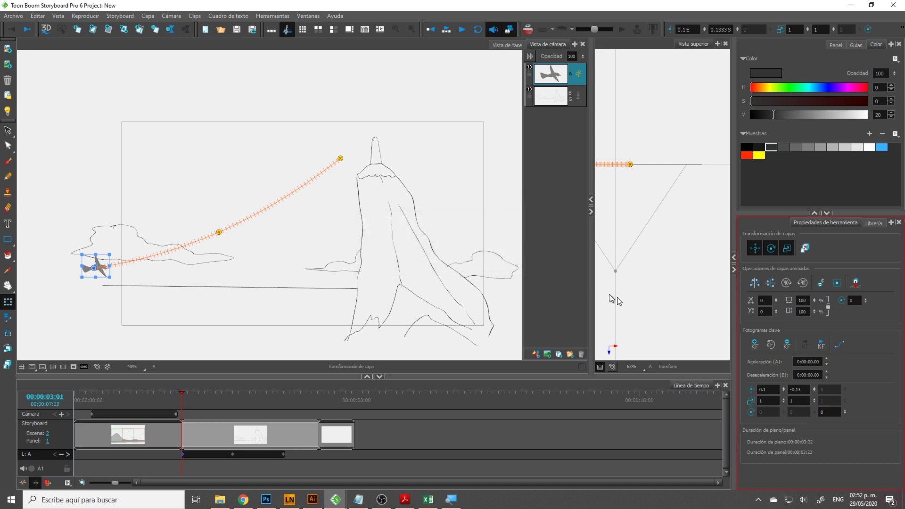
click(827, 359)
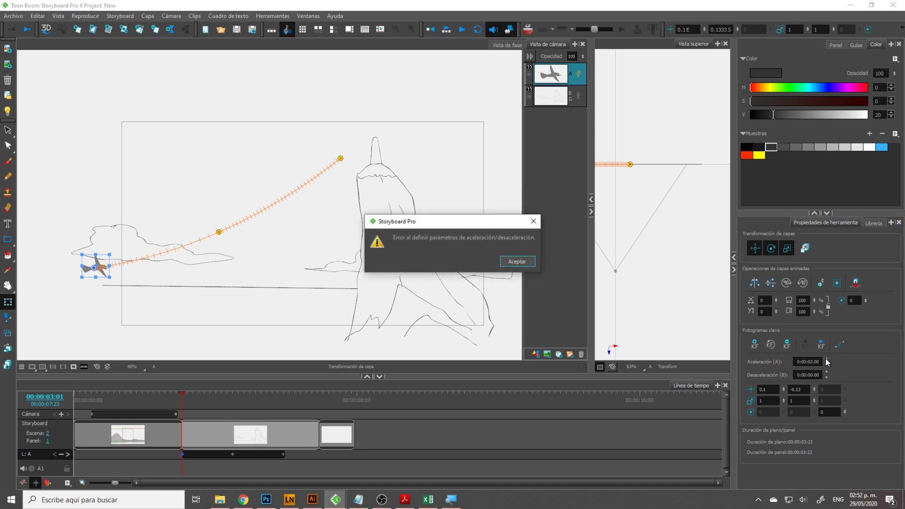
click(525, 262)
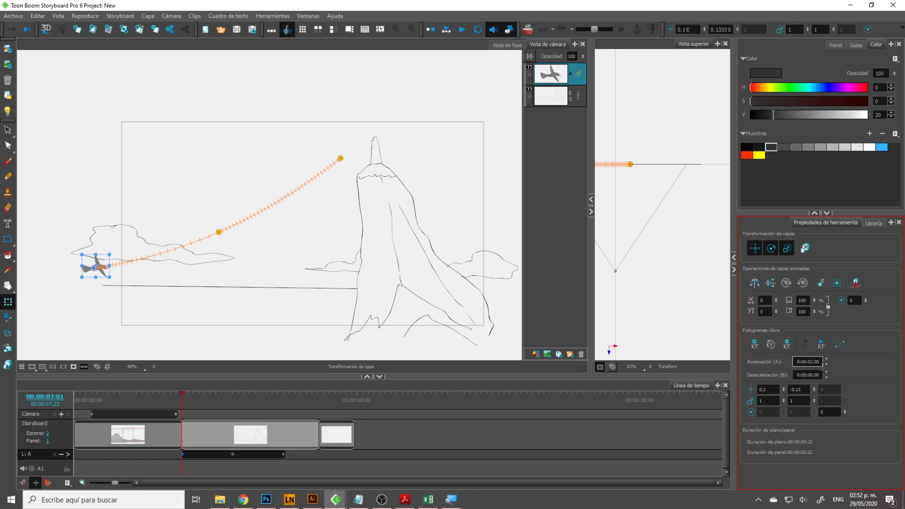
- Try to set the deceleration of the bird's first keyframe to 0:00:01.03
click(808, 375)
click(827, 373)
click(826, 372)
click(827, 372)
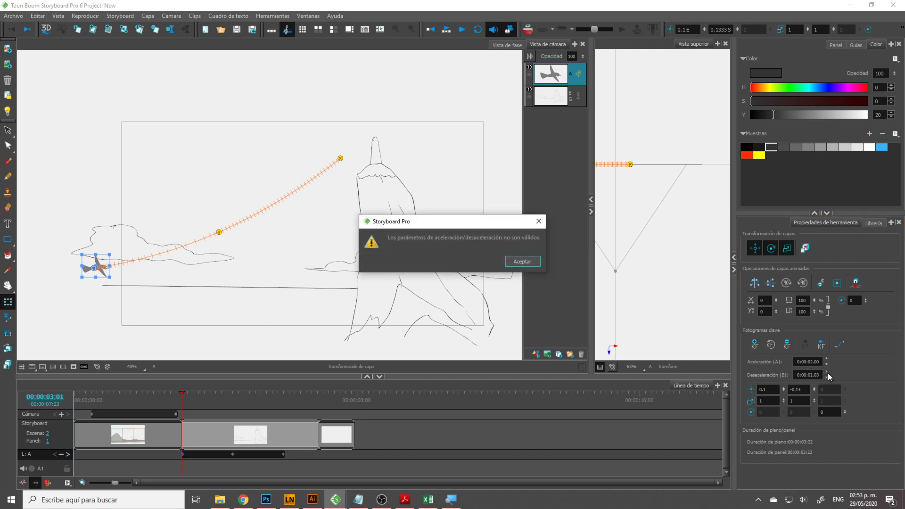
click(532, 265)
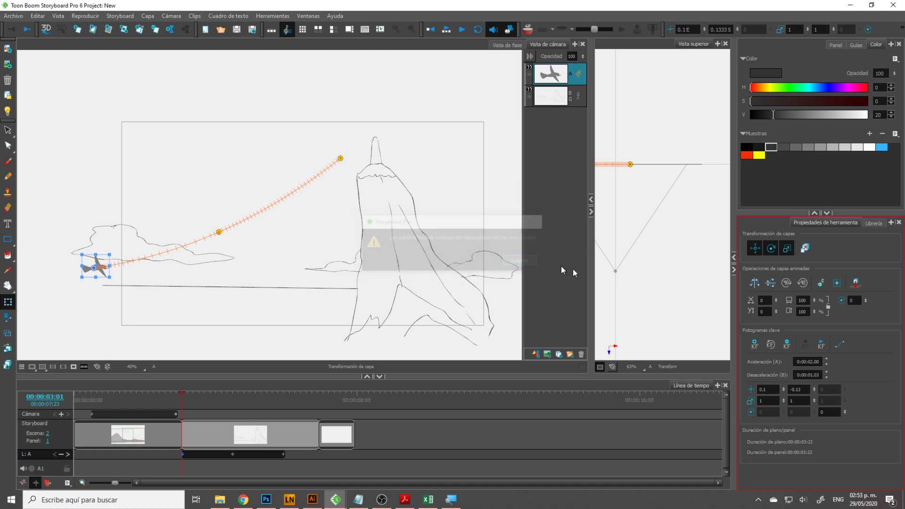
- Set the deceleration of the bird's first keyframe to 0:00:01.00
click(817, 375)
click(826, 377)
click(826, 378)
click(811, 376)
click(827, 372)
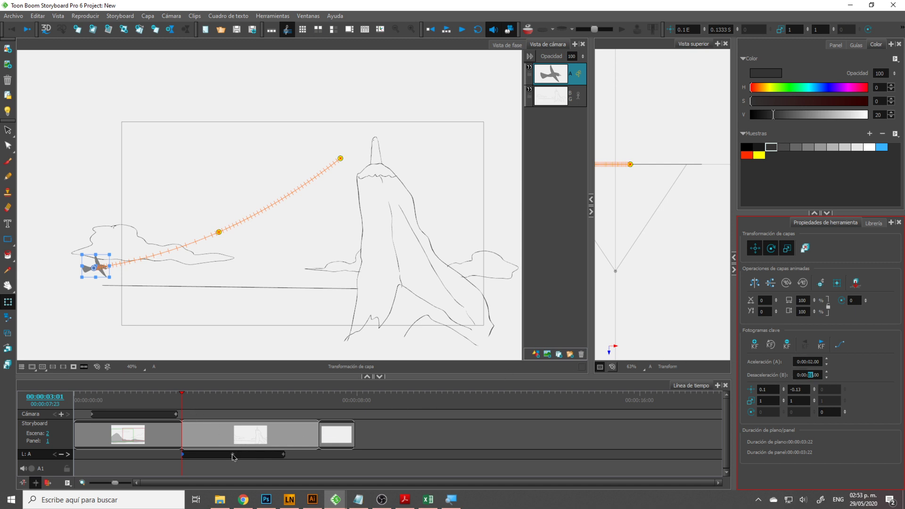
- Delete the middle keyframe of the bird's flight path
click(219, 232)
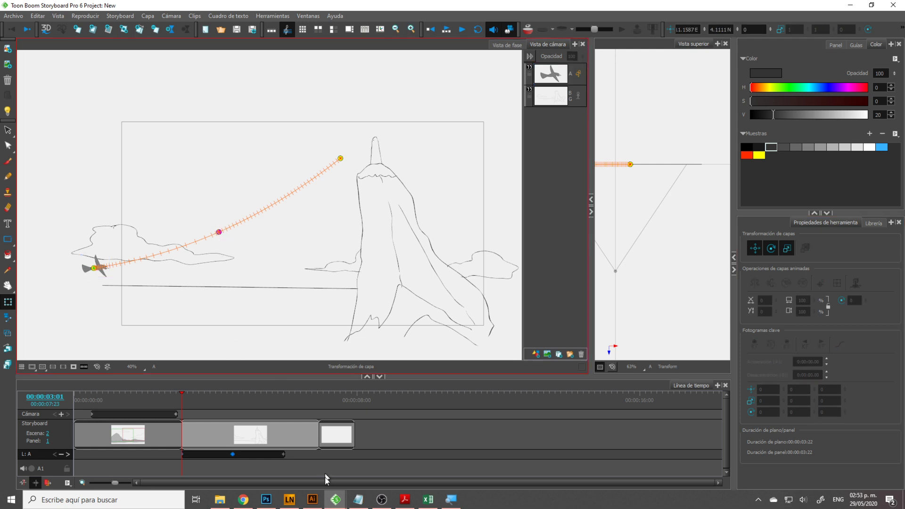
click(233, 455)
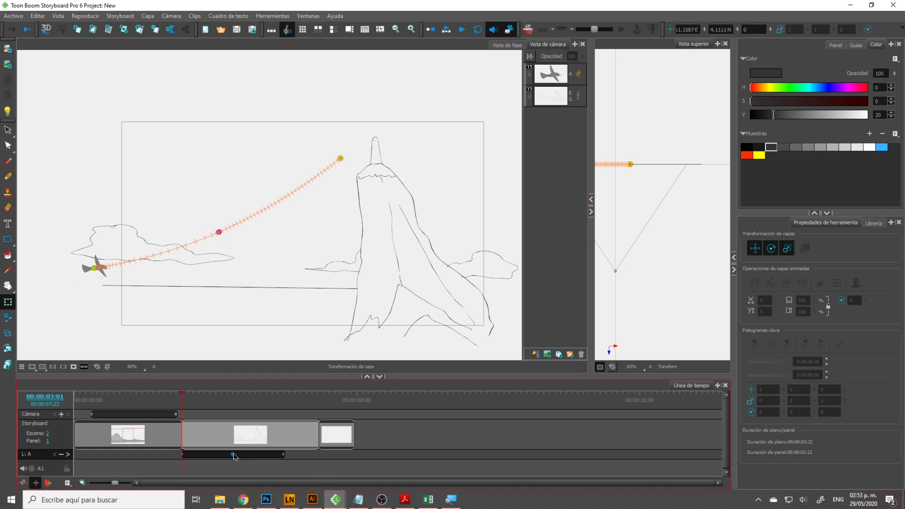
key(Delete)
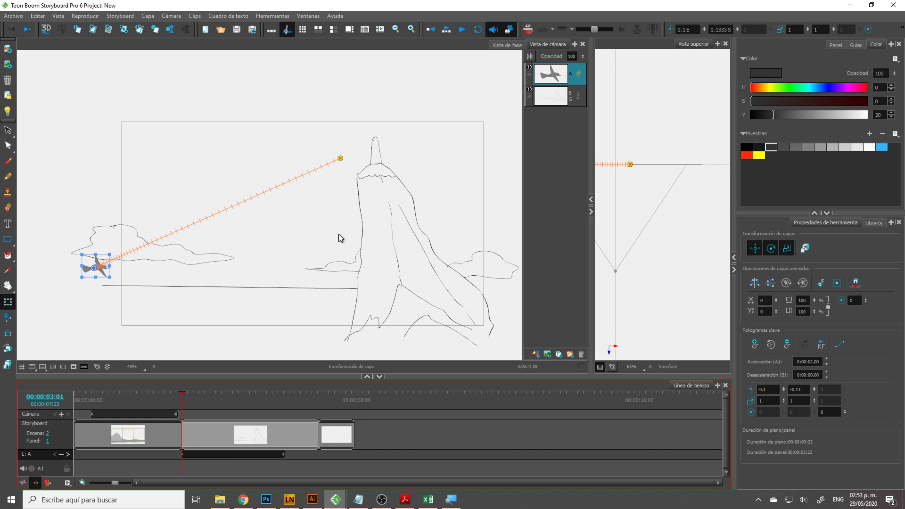
- Go to the bird's last keyframe at 00:00:05:23 and set its deceleration to 0:00:01.00
click(67, 455)
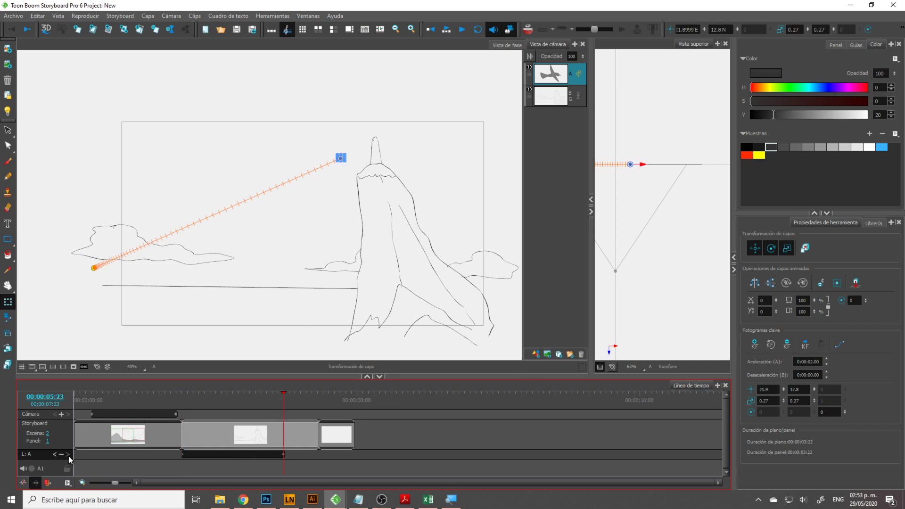
click(813, 375)
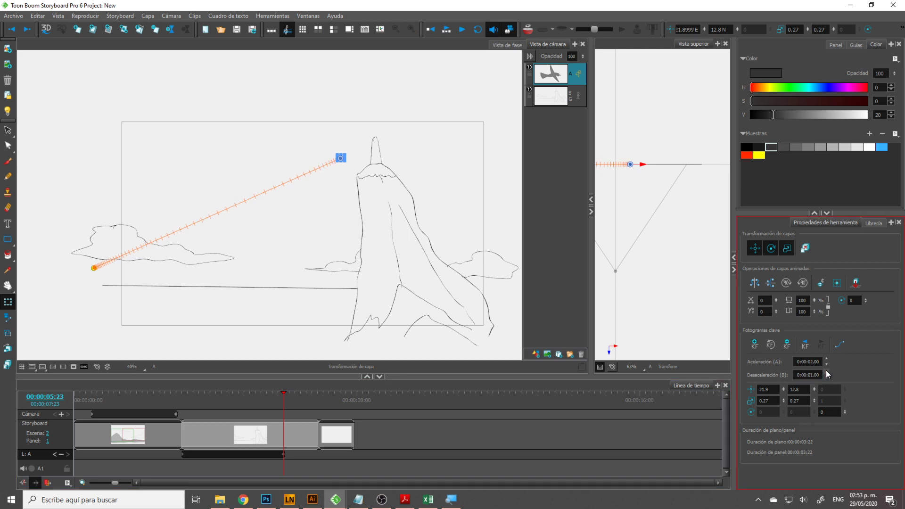
click(826, 371)
click(522, 262)
click(254, 224)
- Try to move the end keyframe of the bird's path lower and closer to the start, and undo the move
click(283, 455)
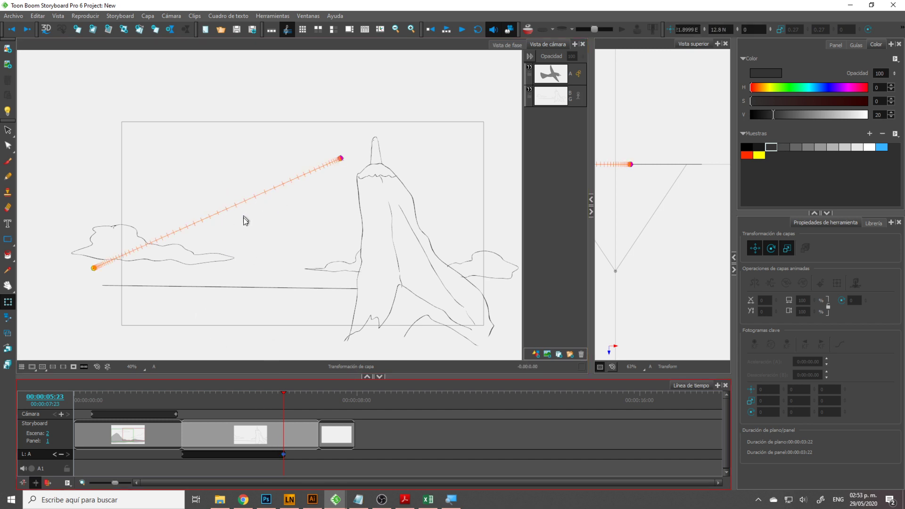
drag(340, 160, 324, 178)
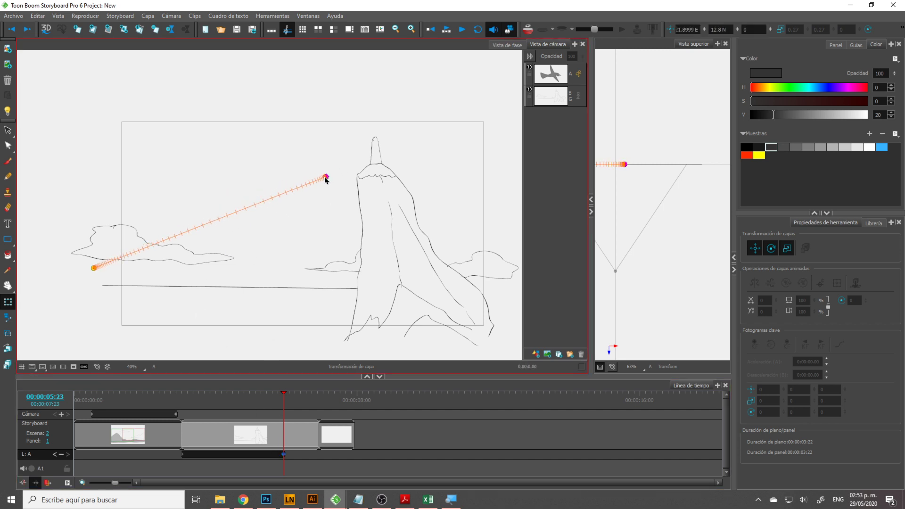
key(ctrl+z)
- At 00:00:04:12, move the bird below its straight path to bend the flight into a curve
drag(285, 405, 233, 408)
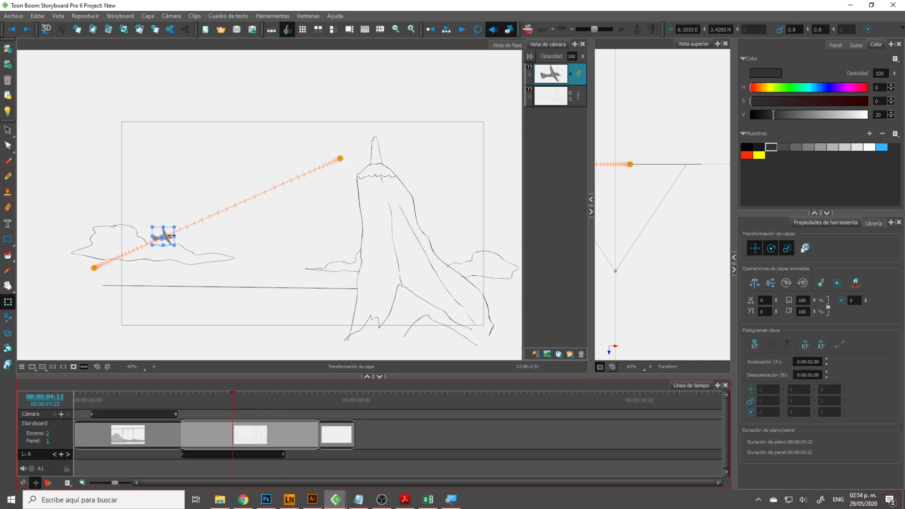
drag(170, 240, 214, 245)
click(274, 296)
- Play back the bird's curved flight from the start of scene 2 at 00:00:03:01 and scrub through it
drag(231, 405, 183, 408)
click(95, 266)
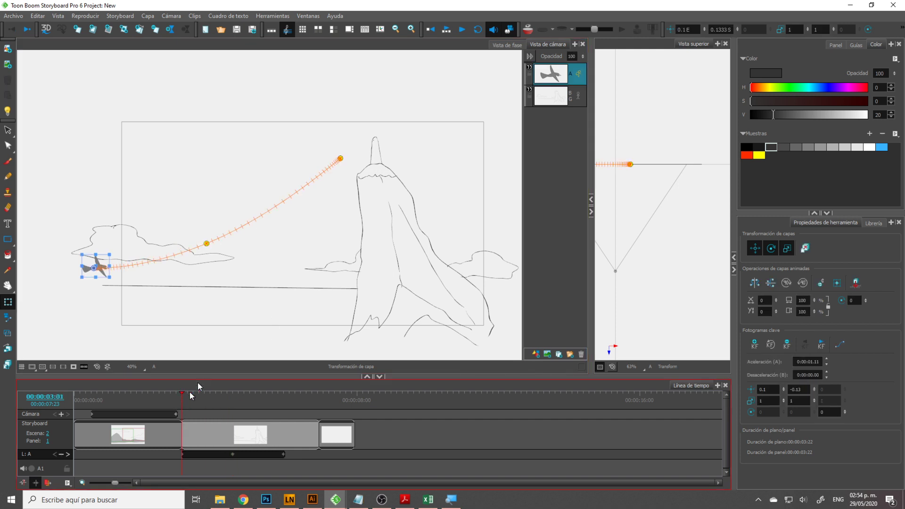
click(462, 29)
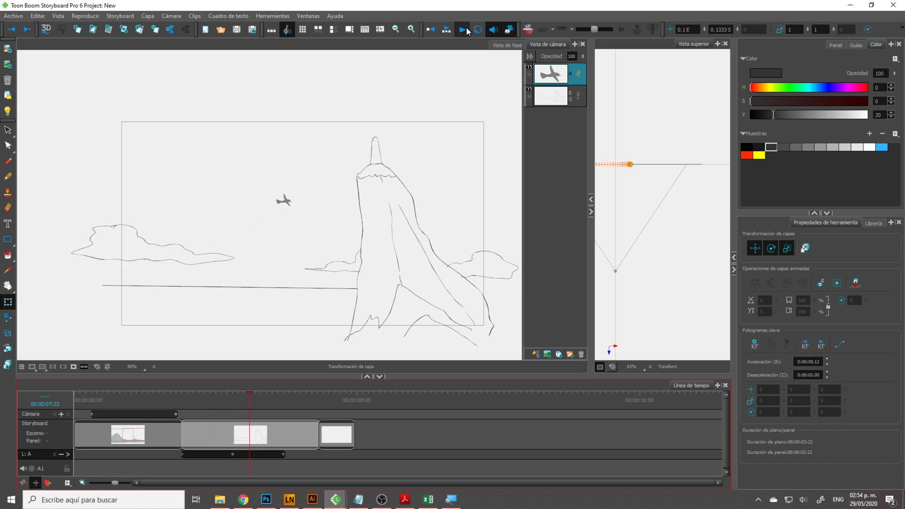
click(462, 29)
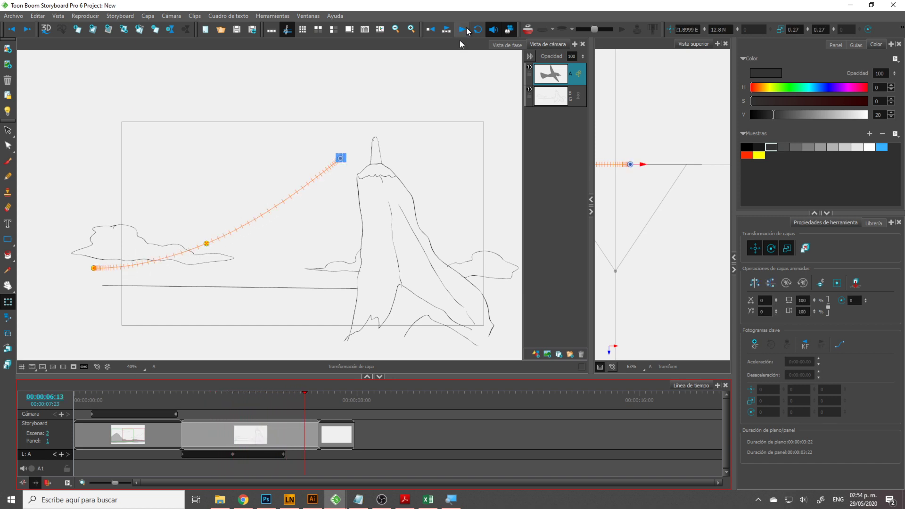
click(293, 227)
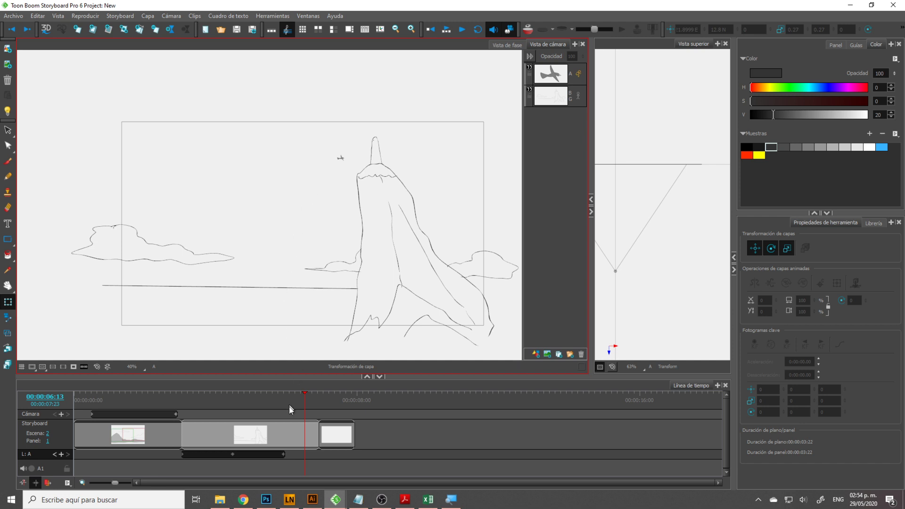
click(192, 433)
drag(193, 432, 217, 438)
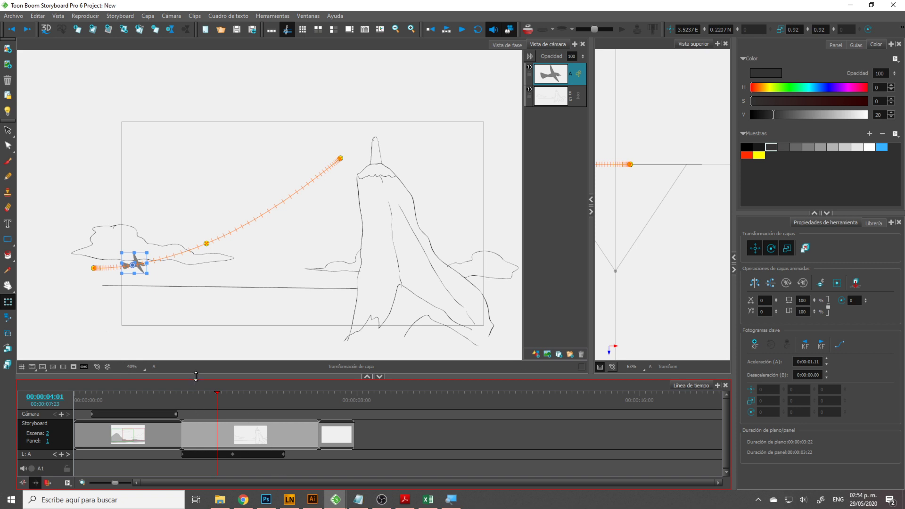
- Add a camera keyframe at the start of scene 2, at 00:00:03:01
click(8, 316)
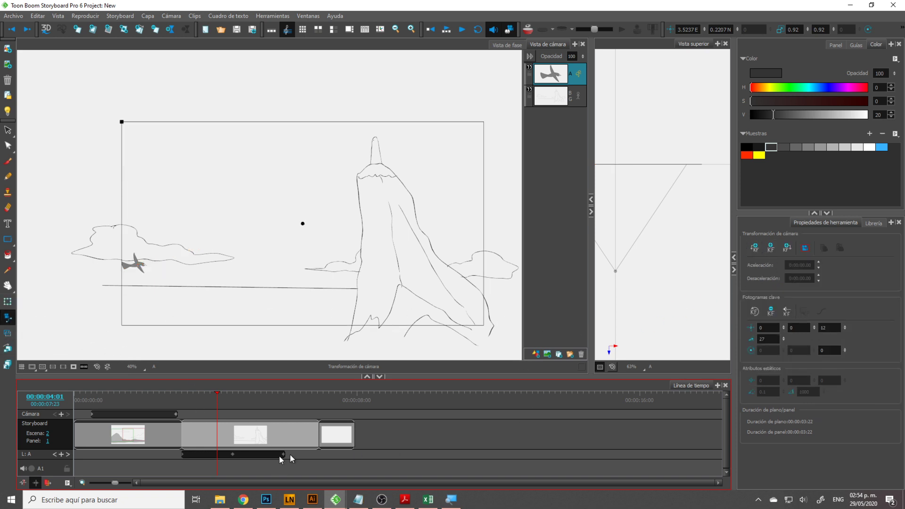
drag(217, 407, 182, 407)
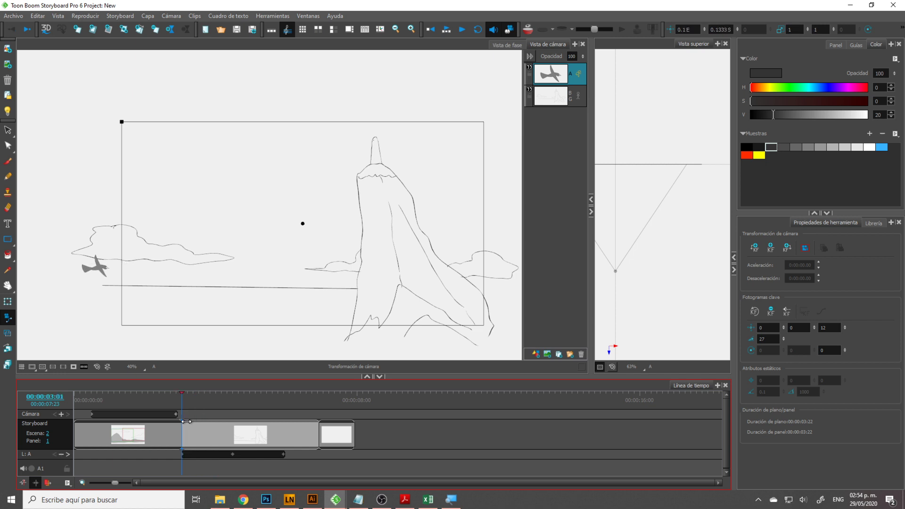
click(771, 247)
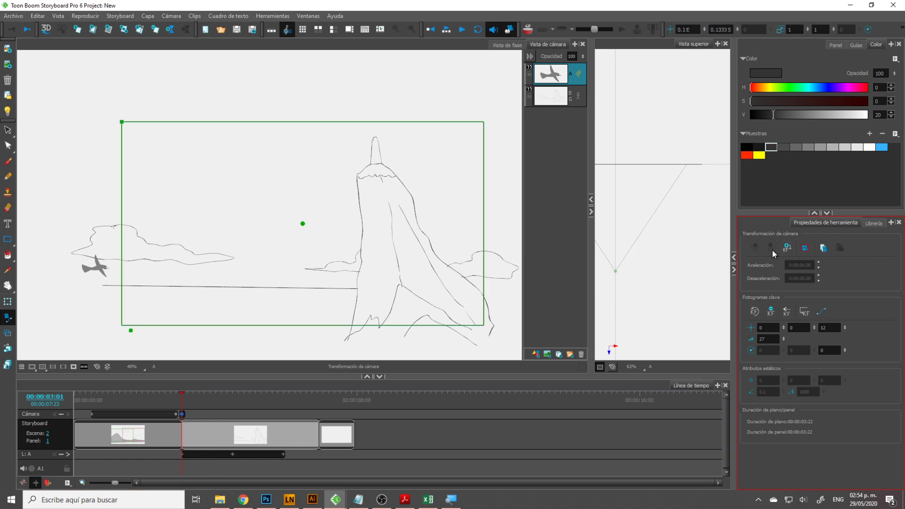
- Add a second camera keyframe at 00:00:04:22 and shift the camera frame slightly to the right, to about 1.08
drag(187, 406, 247, 410)
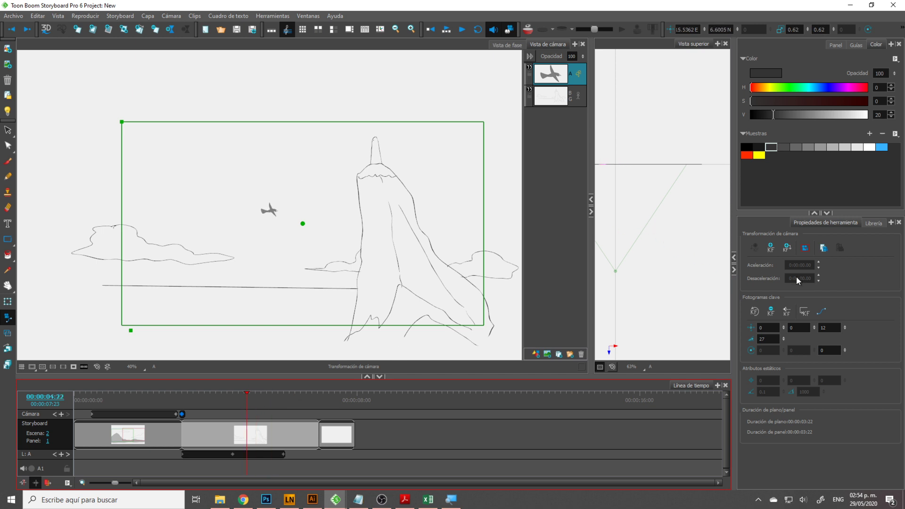
click(773, 249)
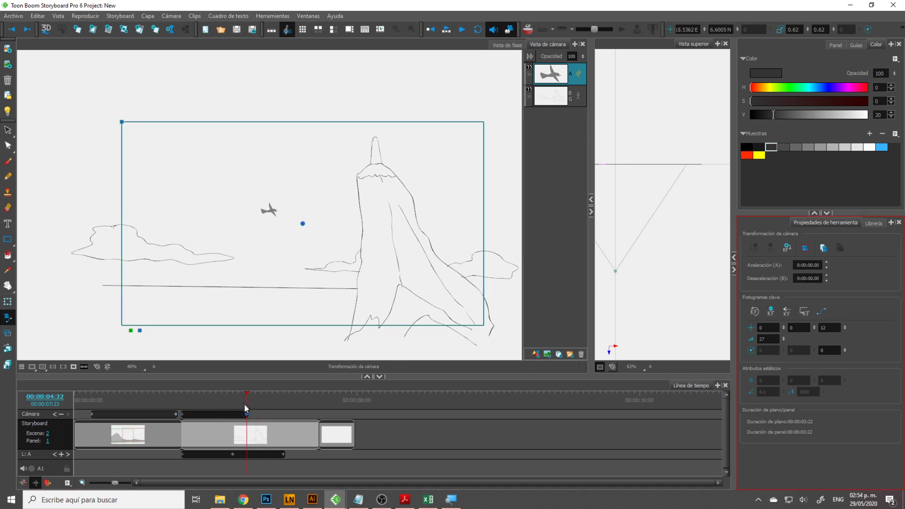
click(253, 326)
drag(253, 326, 265, 325)
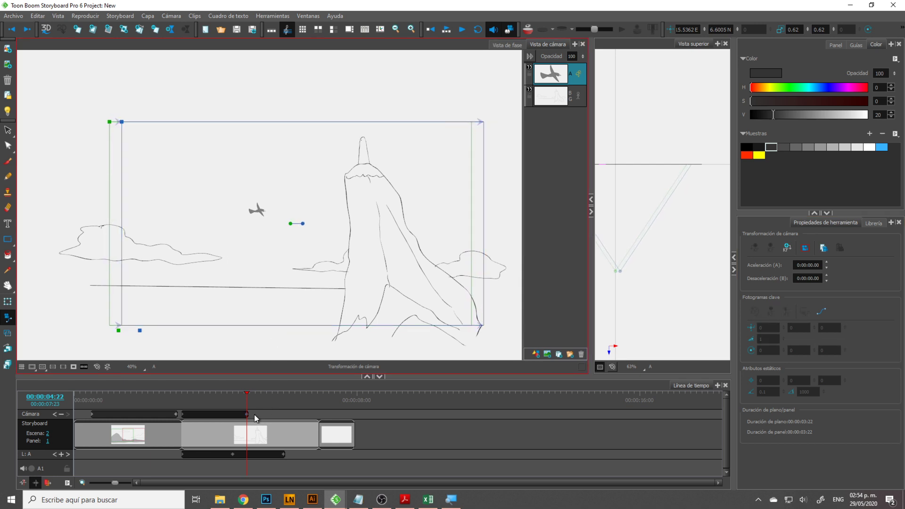
- Play back the animation from the end of scene 1 through scene 2 to check the camera movement
drag(245, 404, 181, 406)
click(174, 412)
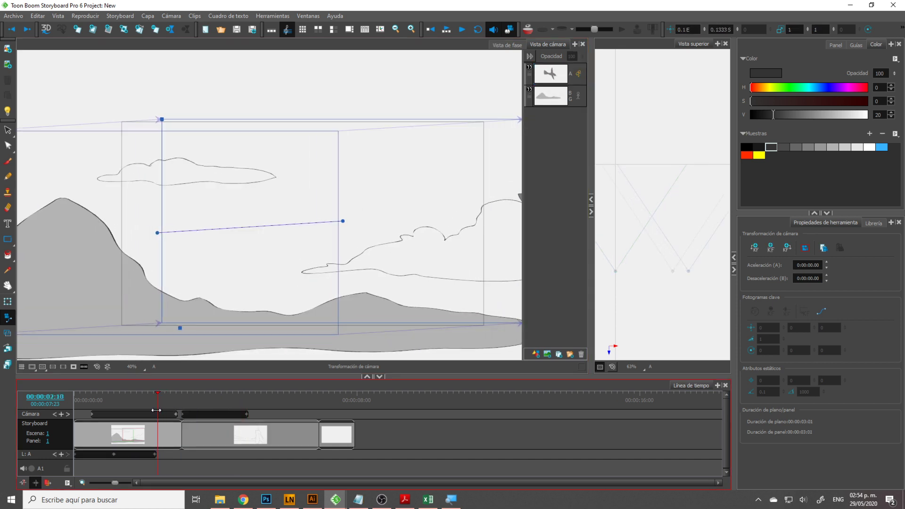
click(462, 30)
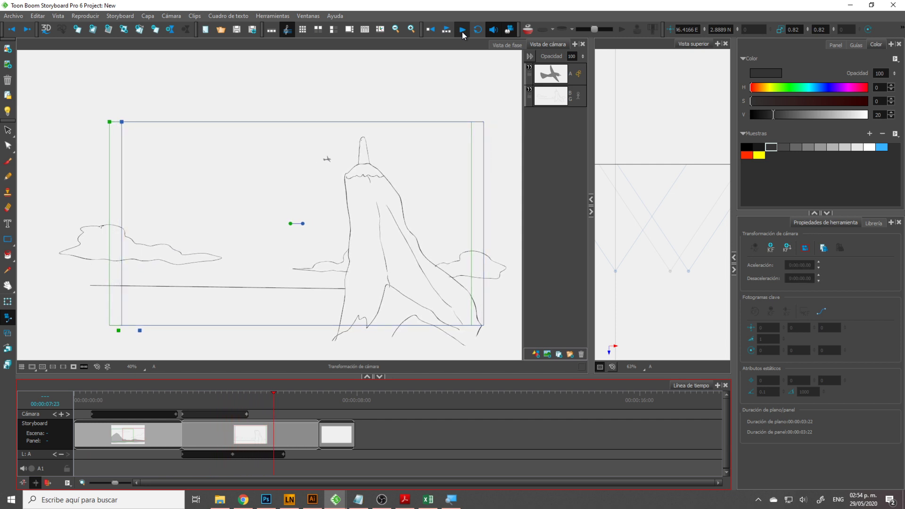
click(462, 32)
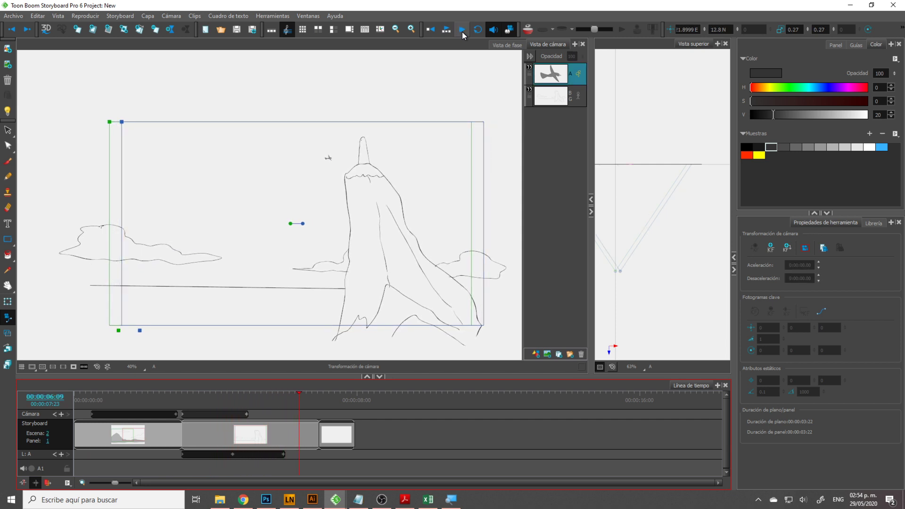
- Set the deceleration and acceleration of the camera keyframe at 00:00:04:22 to 0:00:00.07 each
click(247, 400)
click(247, 411)
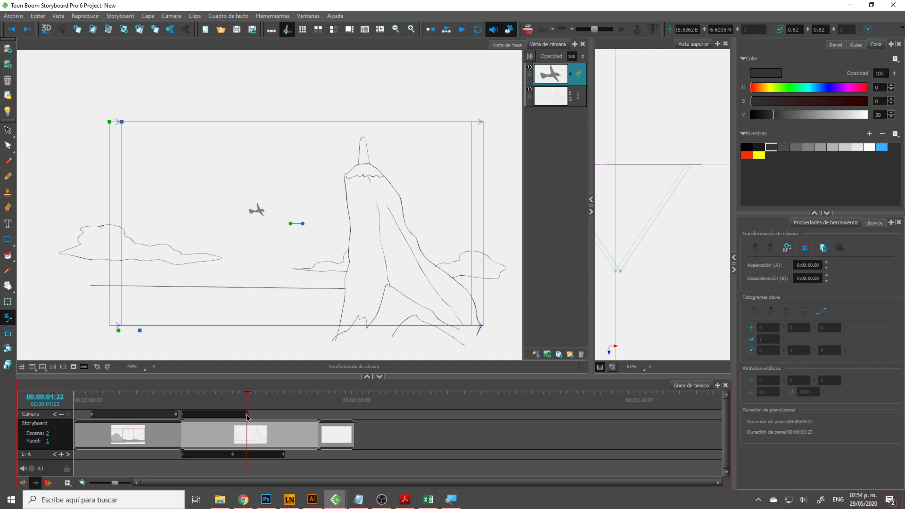
click(247, 415)
click(813, 274)
click(826, 276)
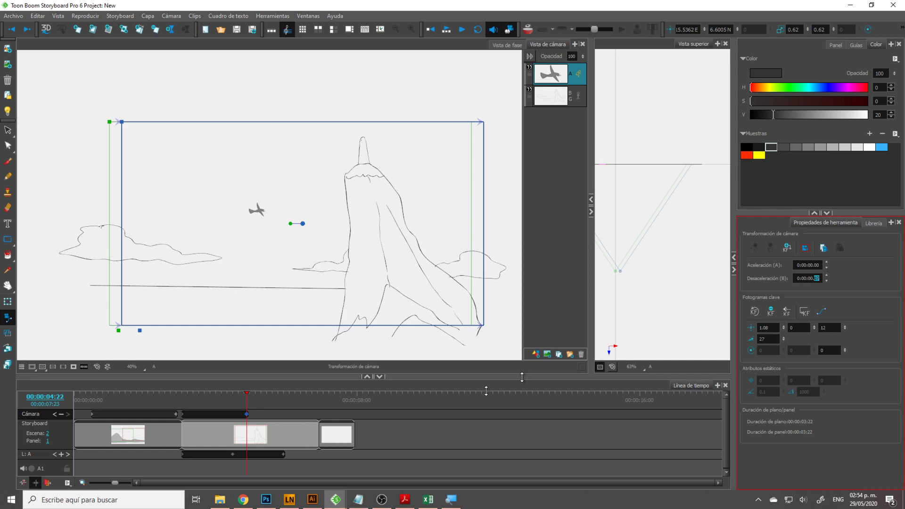
click(800, 265)
click(816, 265)
click(827, 262)
- Play back scene 2 from 00:00:03:01 to check the eased camera movement and return to its start
drag(247, 402, 182, 402)
click(462, 30)
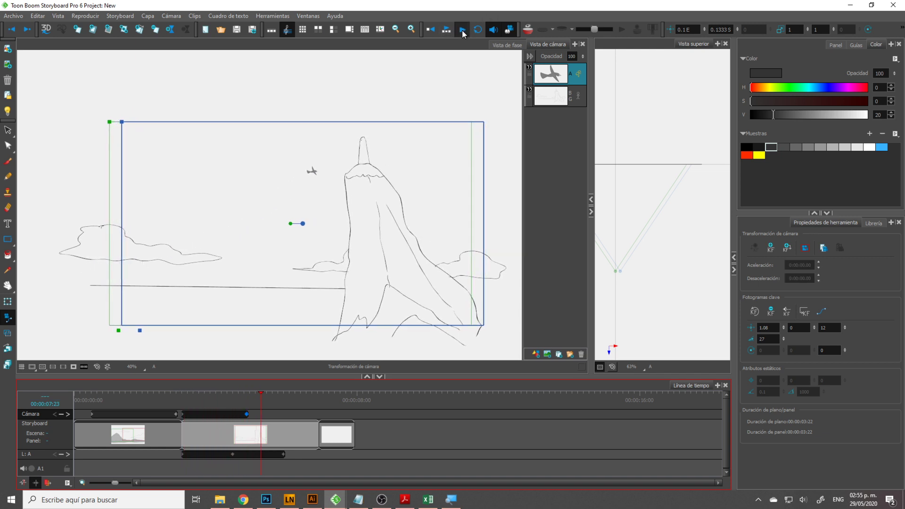
click(462, 30)
click(188, 435)
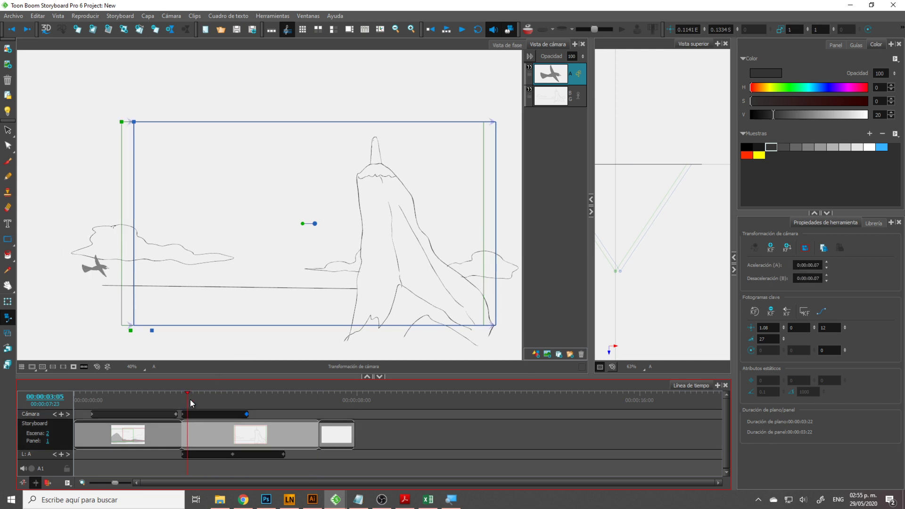
mouse_move(187, 399)
mouse_down()
mouse_move(159, 410)
mouse_move(157, 419)
mouse_move(182, 419)
mouse_up()
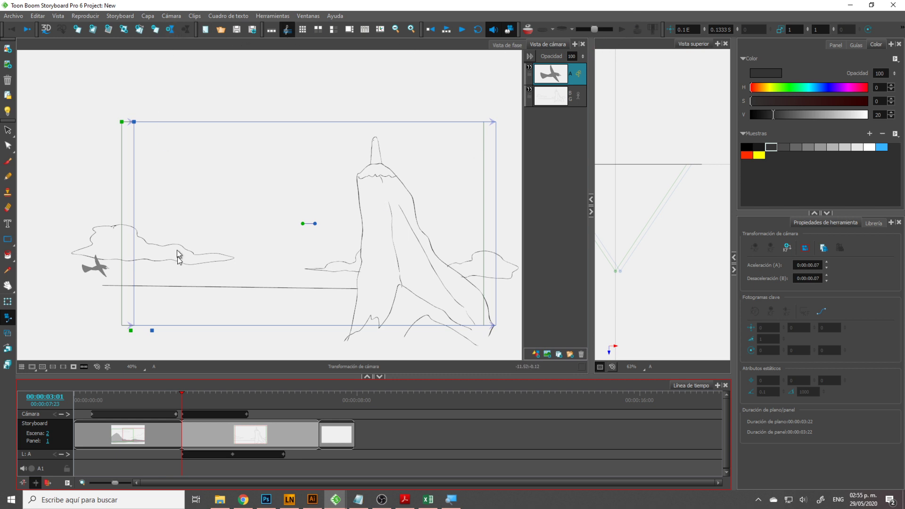
- Compare the frames around the cut between scenes 1 and 2 and add a new transition there
click(214, 438)
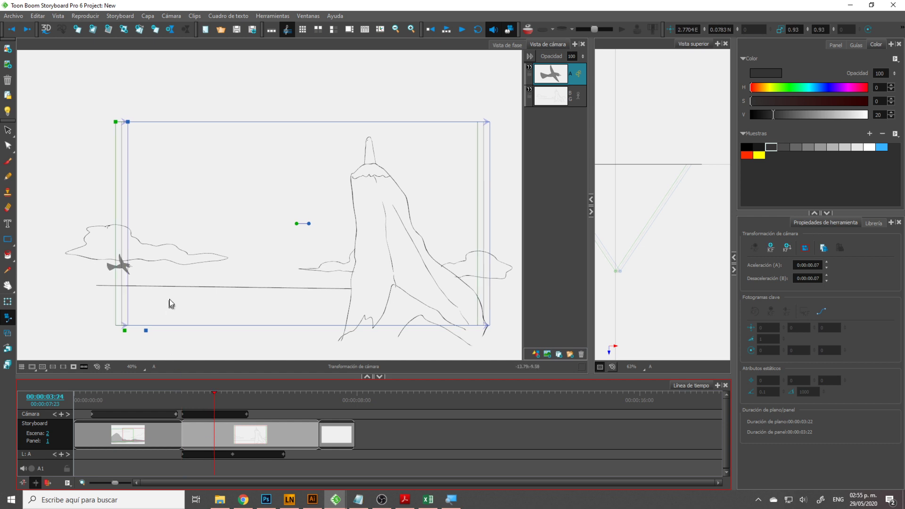
click(168, 430)
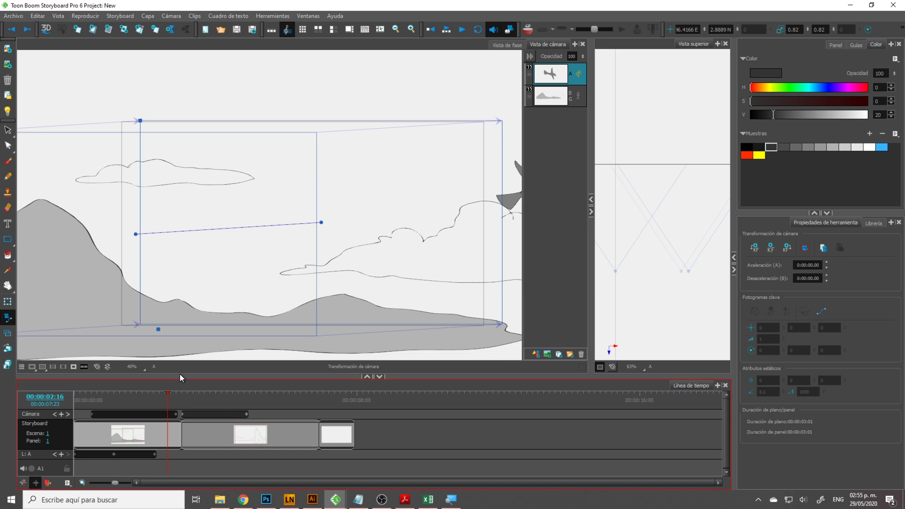
mouse_move(187, 437)
mouse_down()
mouse_move(173, 437)
mouse_move(182, 433)
mouse_up()
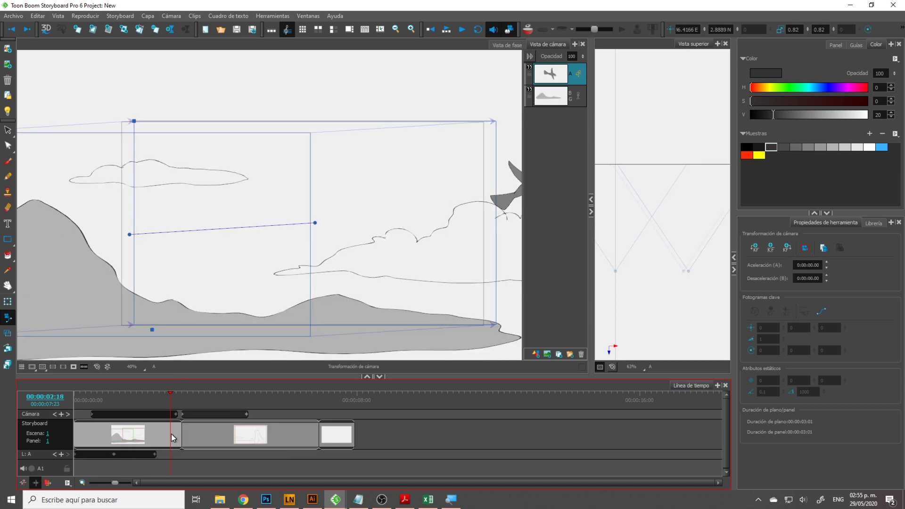
click(190, 436)
click(174, 435)
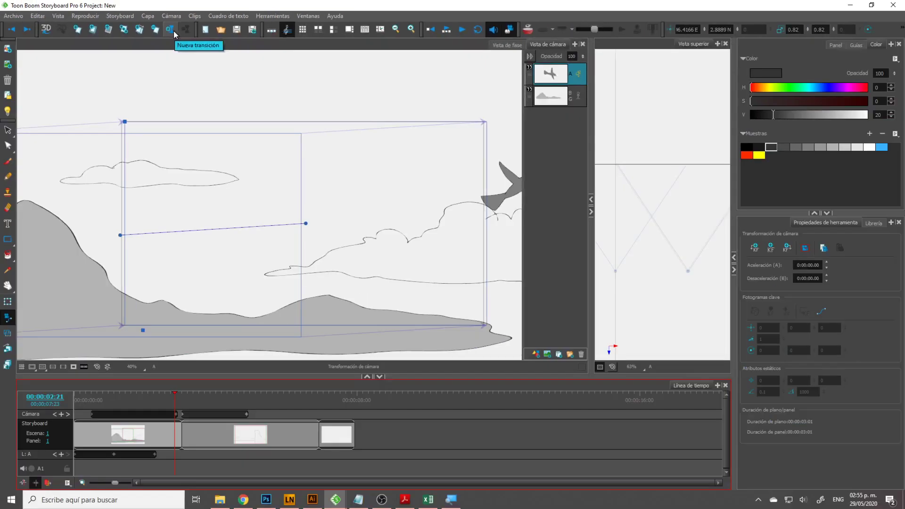
click(169, 29)
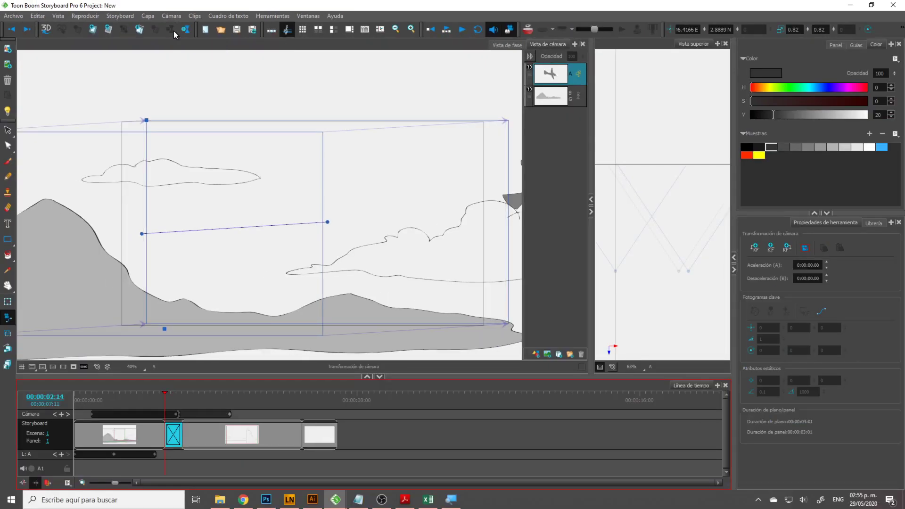
- Play back the transition between the scenes, mask everything outside the camera frame and scrub back into scene 1
drag(164, 398, 155, 420)
click(460, 31)
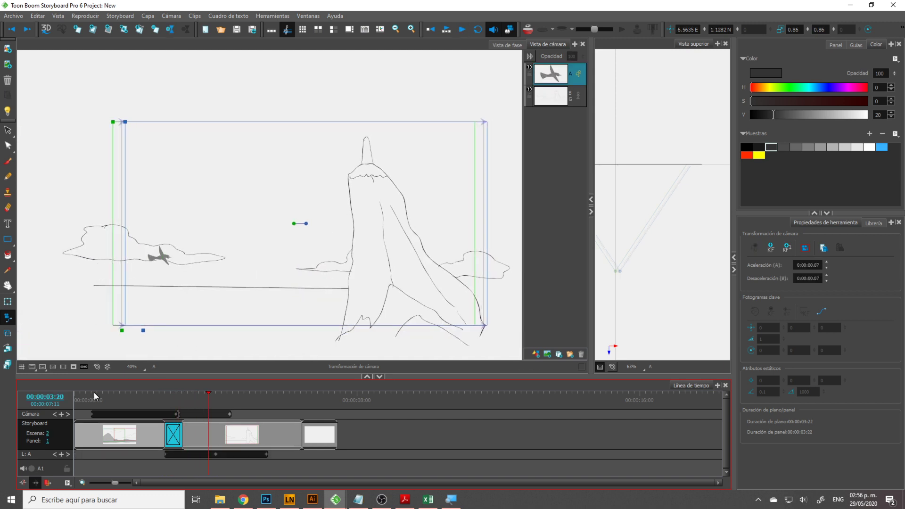
click(73, 366)
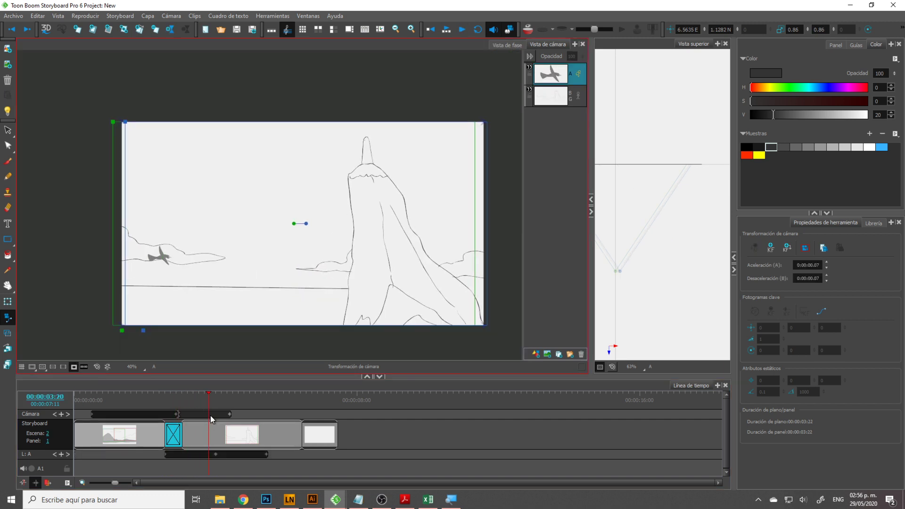
drag(209, 405, 128, 406)
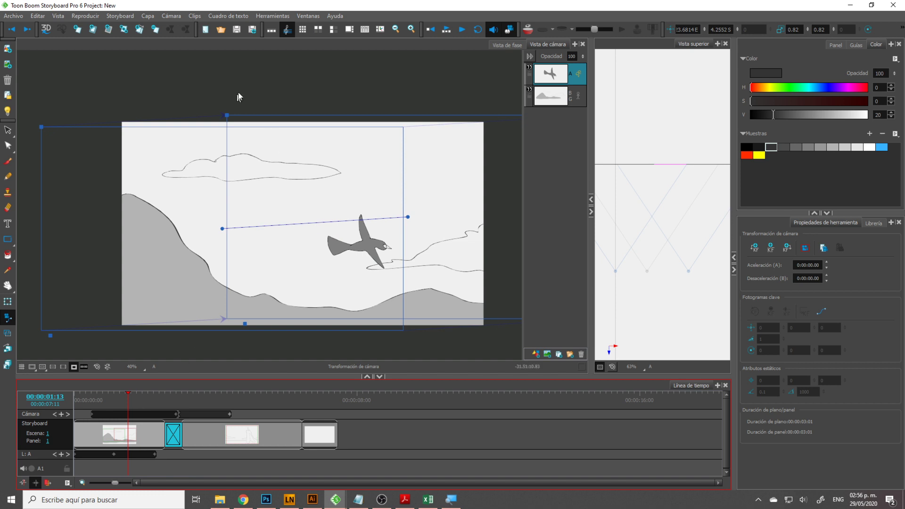
- Play back the dissolve between scenes 1 and 2 and return to the start of scene 2 at 00:00:03:14
click(462, 32)
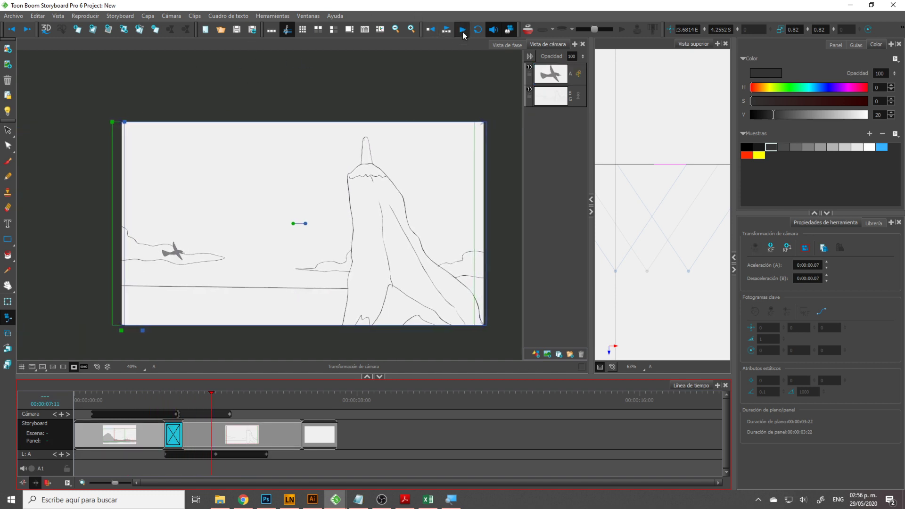
click(462, 32)
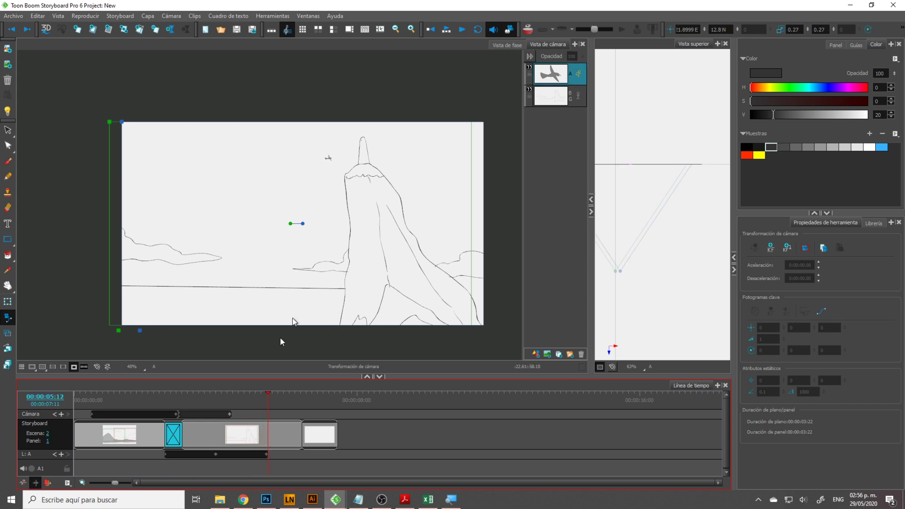
drag(269, 400, 164, 443)
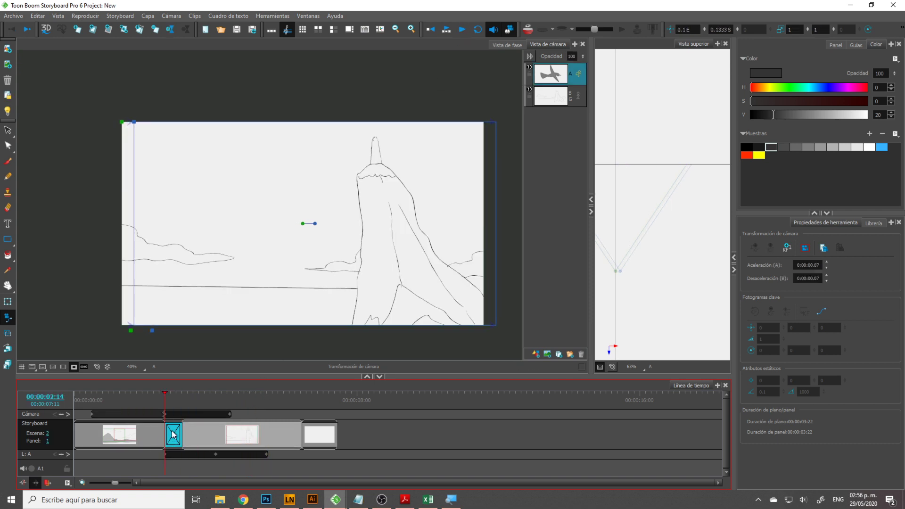
- Try the diagonal-line transition type and the clock-style type between scenes 1 and 2, playing back each one
click(173, 434)
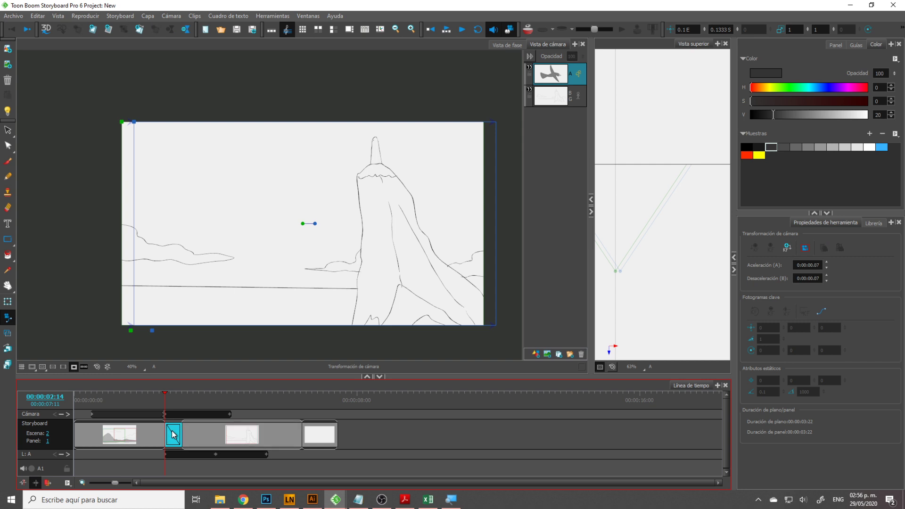
drag(164, 399, 146, 399)
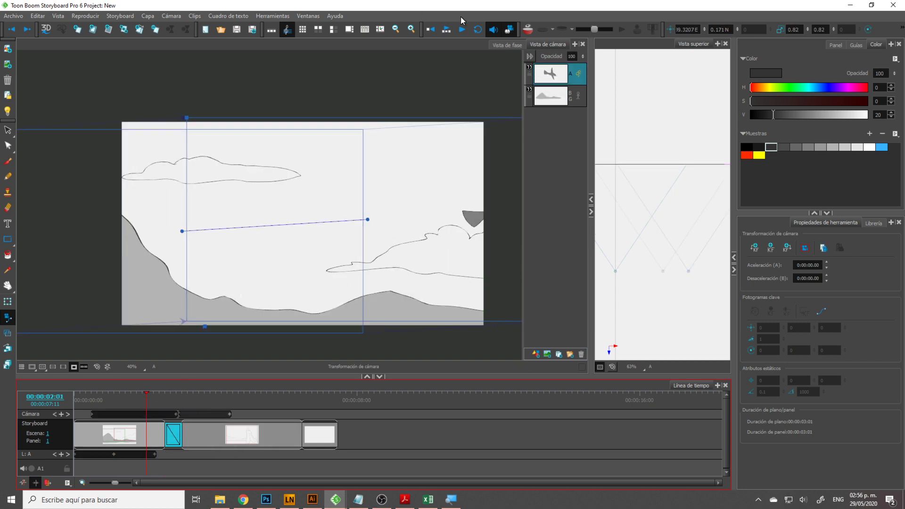
click(462, 31)
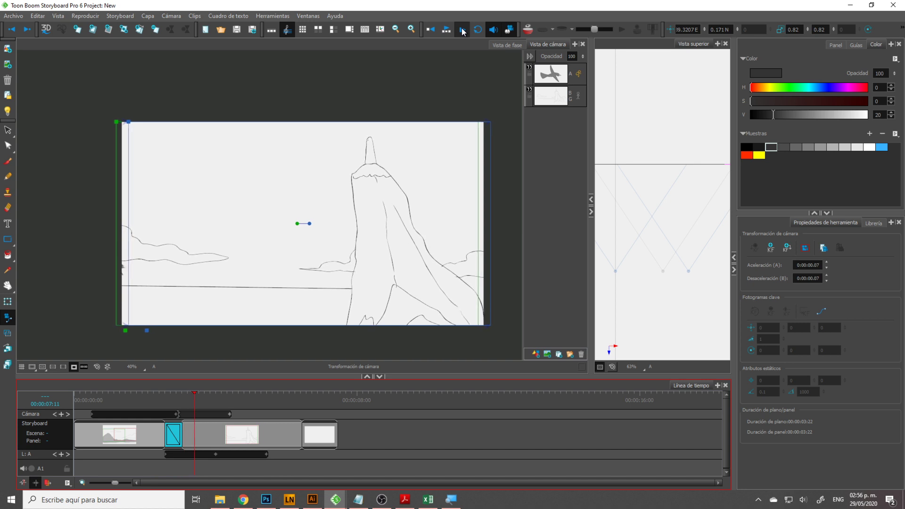
click(462, 31)
drag(196, 396, 164, 399)
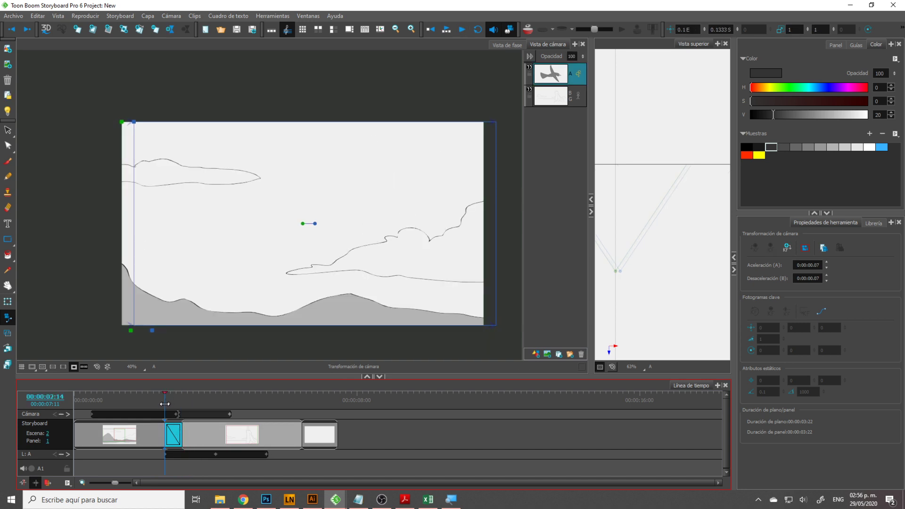
click(456, 29)
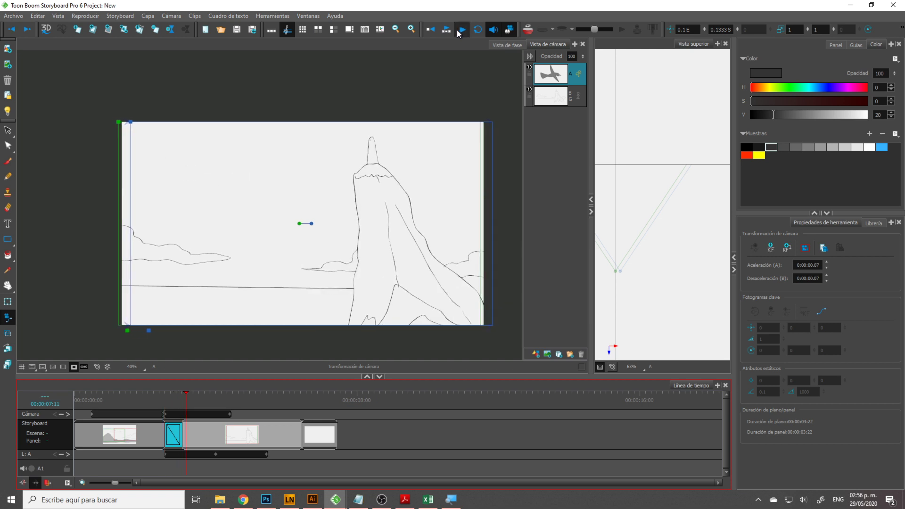
click(173, 437)
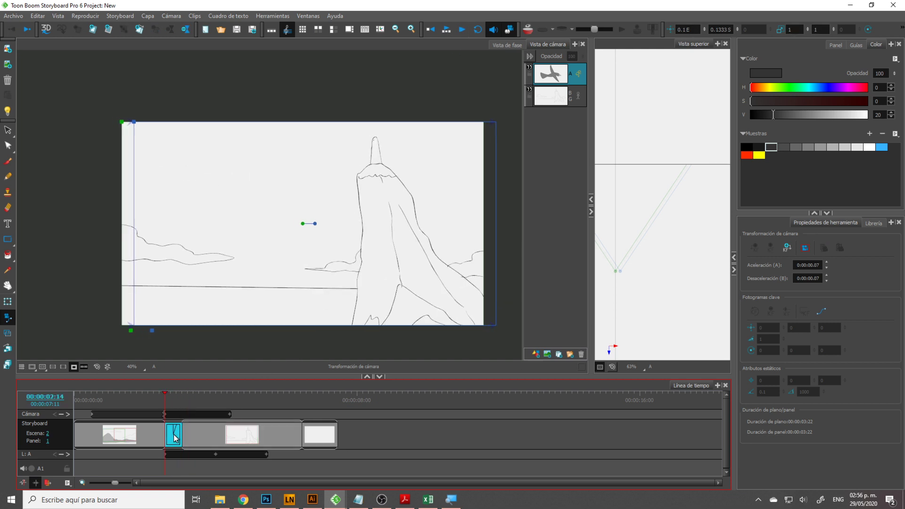
click(458, 33)
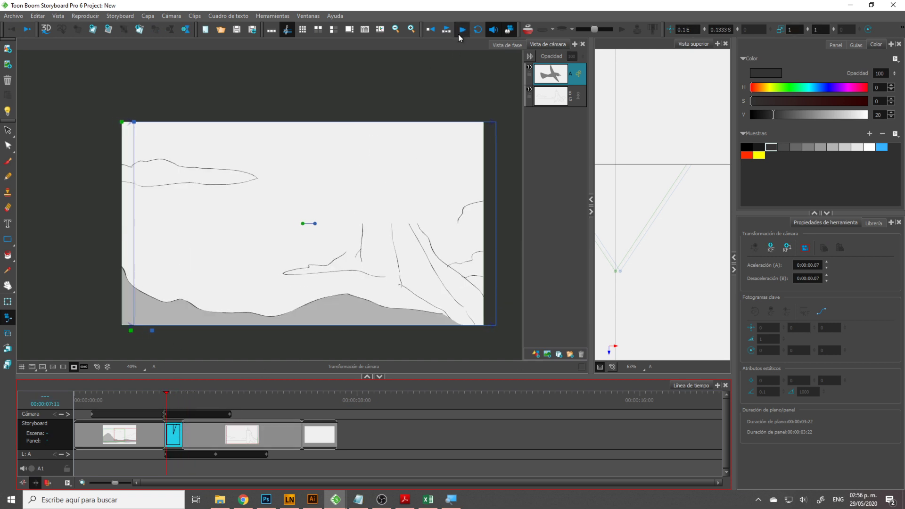
- Lengthen the transition between scenes 1 and 2 to roughly three times its duration and play it back
drag(180, 438, 201, 444)
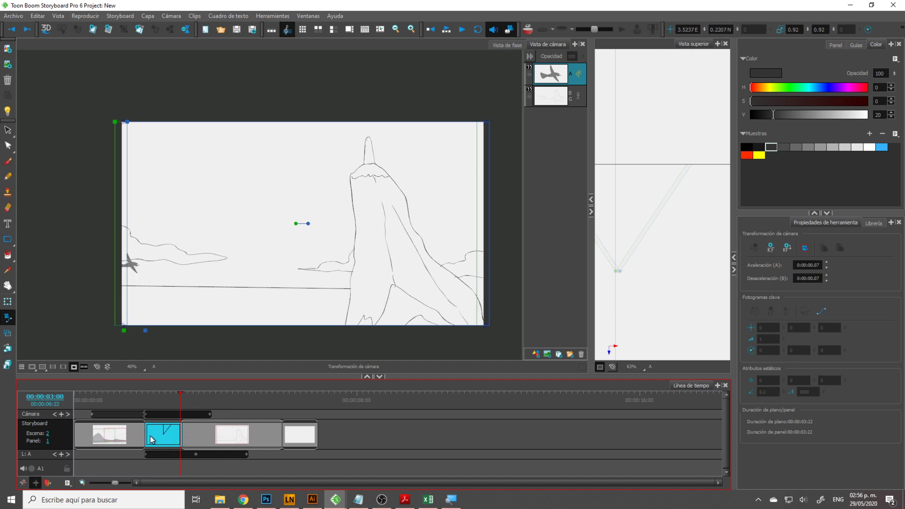
drag(144, 436, 229, 434)
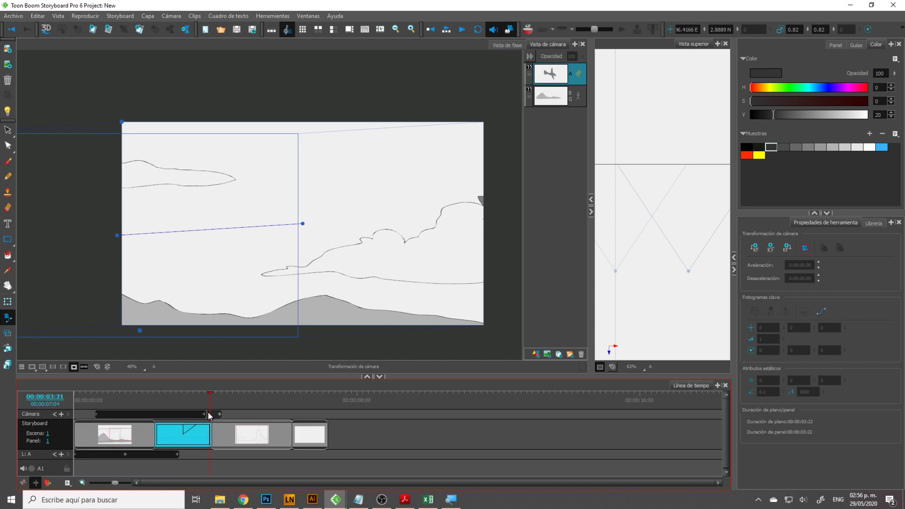
drag(210, 395, 163, 397)
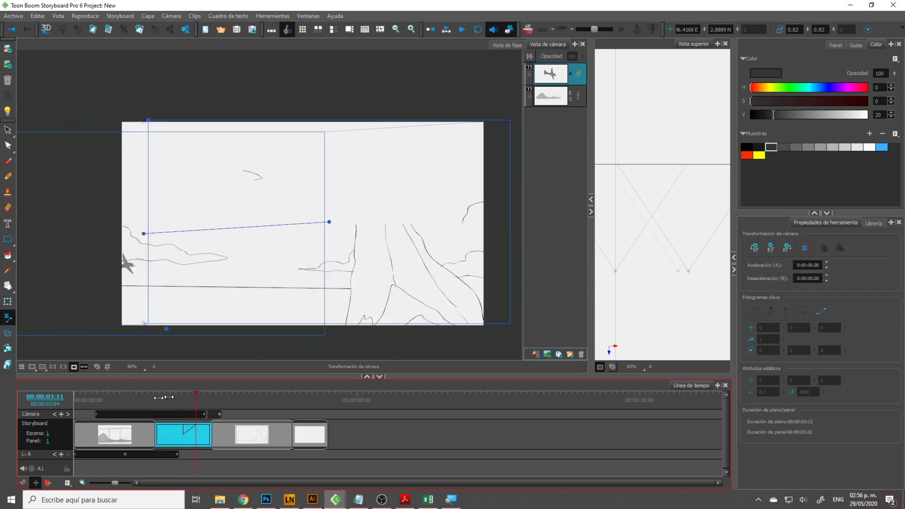
click(463, 32)
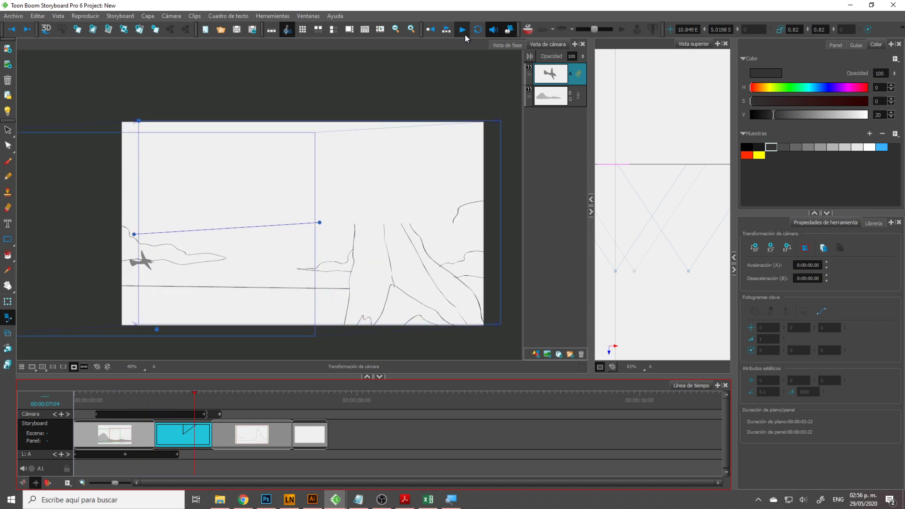
click(464, 32)
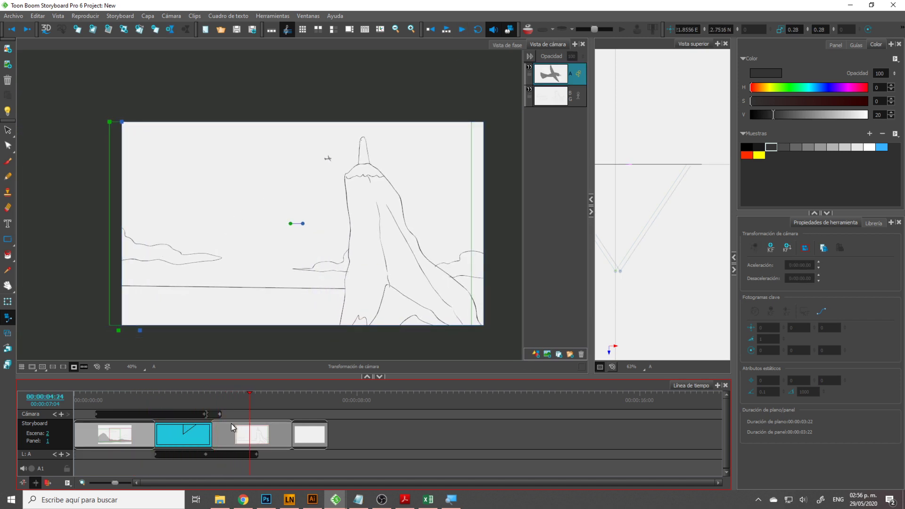
- Try the vertical-divider transition type between scenes 1 and 2 and play it back from scene 1
click(202, 439)
click(146, 401)
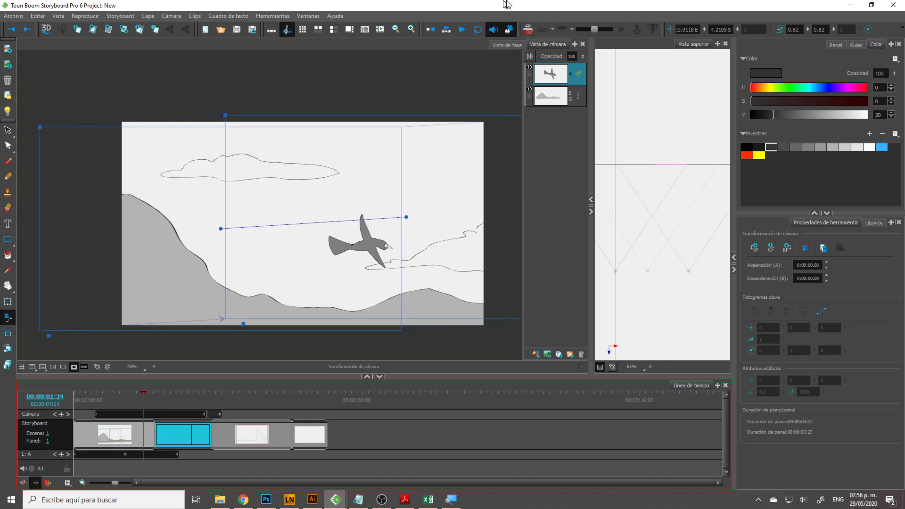
click(460, 31)
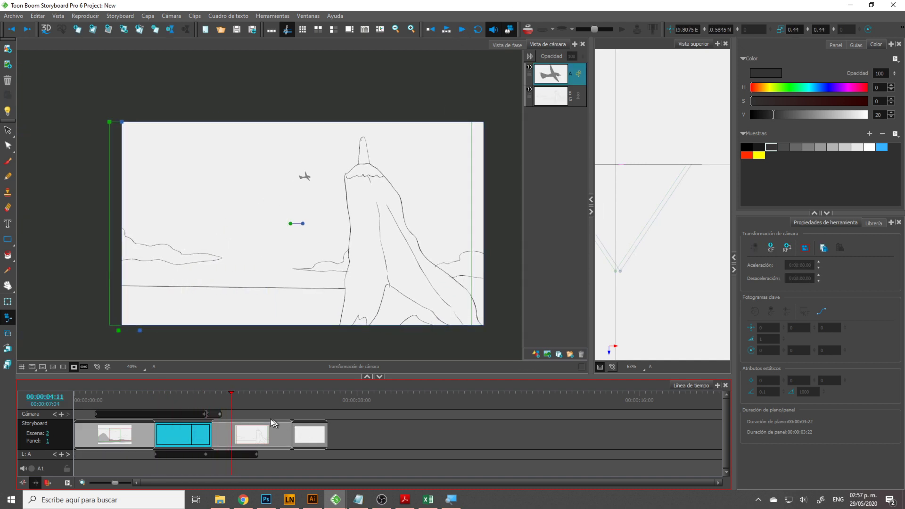
- Switch the transition between scenes 1 and 2 back to the crossed-lines dissolve type and play it back
click(191, 428)
click(144, 404)
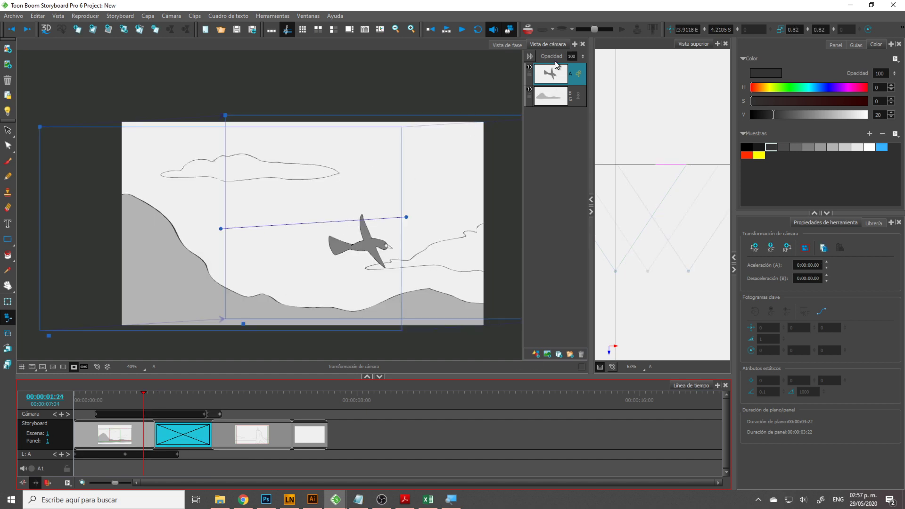
click(459, 33)
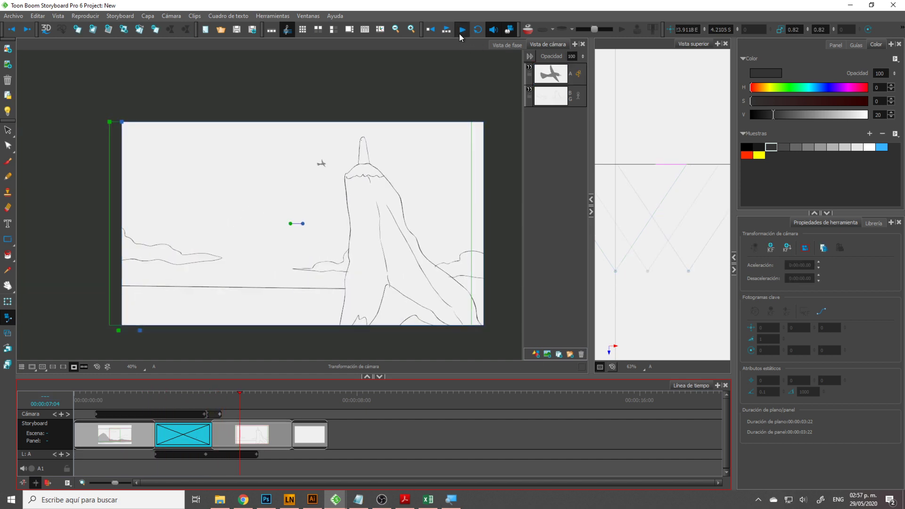
click(459, 33)
click(475, 348)
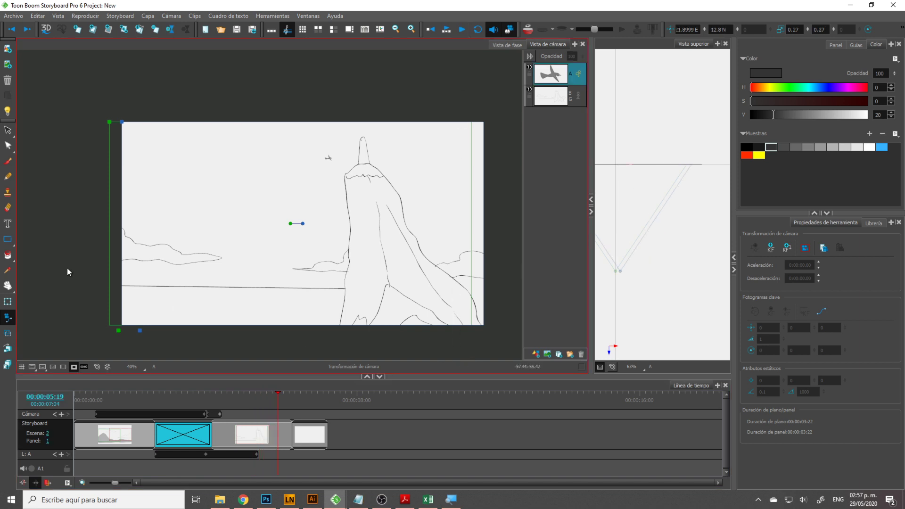
- Compare scene 2 with the following blank scene and split scene 2's panel at frame 00:00:05:18
click(291, 439)
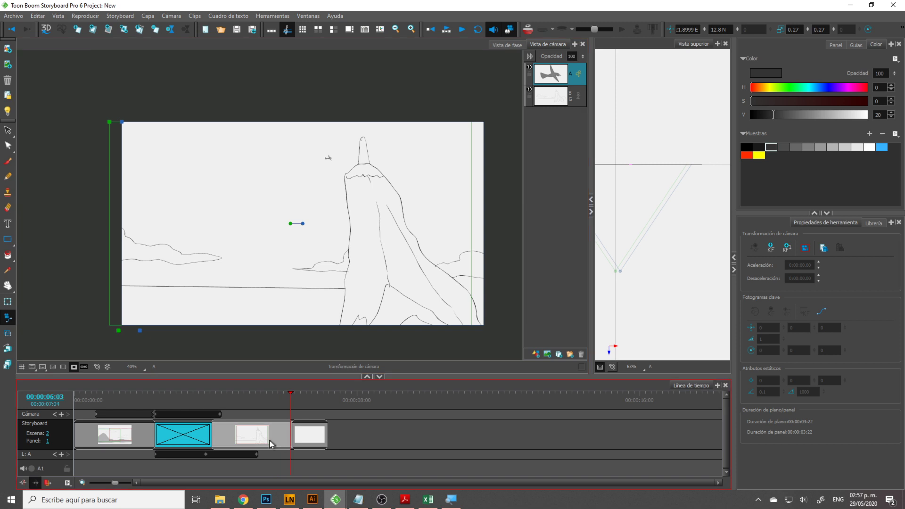
click(269, 439)
click(303, 432)
click(274, 431)
click(300, 434)
click(266, 435)
drag(264, 400, 246, 417)
drag(263, 404, 276, 404)
right_click(275, 428)
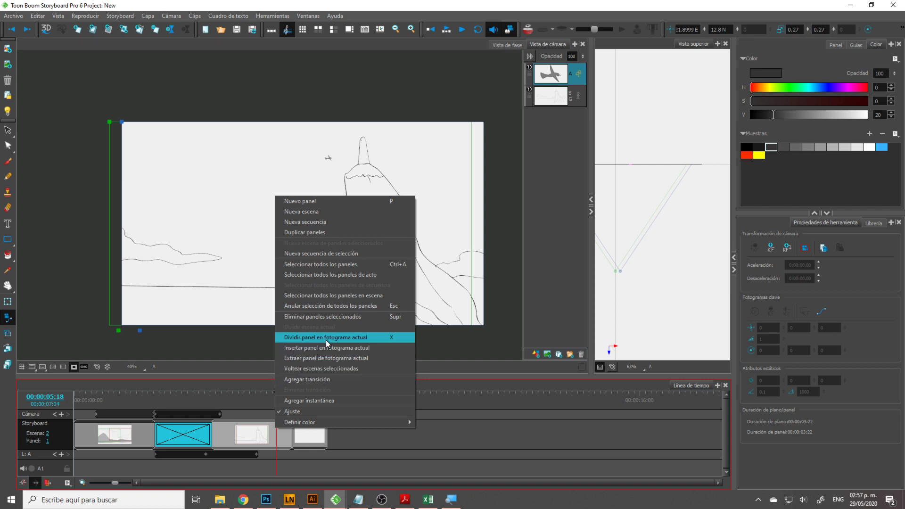
click(364, 337)
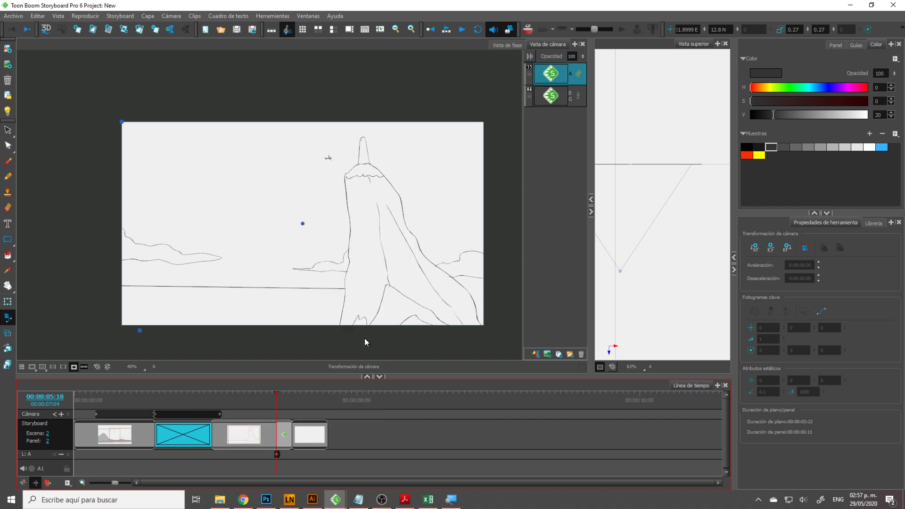
- Compare the frames on either side of the split between scene 2's two panels
click(284, 437)
click(260, 443)
click(286, 439)
click(261, 438)
click(281, 439)
click(272, 438)
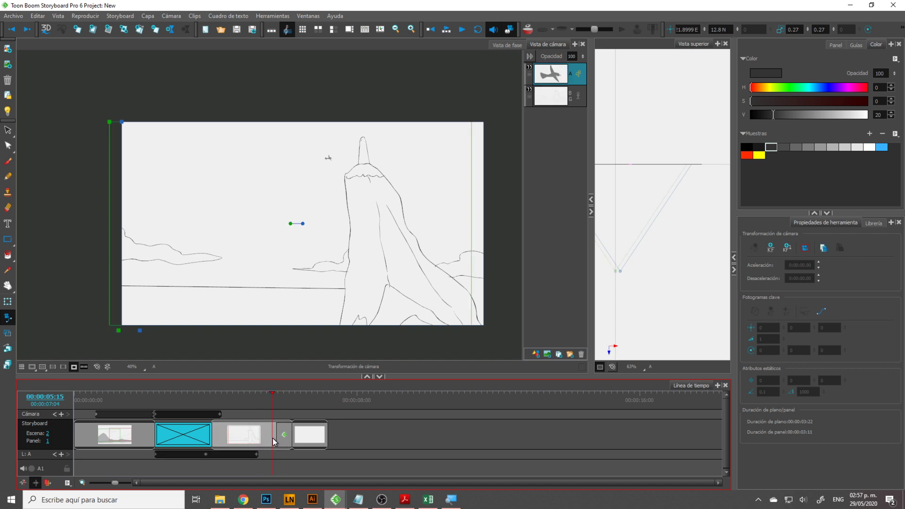
click(278, 438)
click(273, 439)
click(279, 438)
click(272, 439)
click(279, 438)
click(272, 437)
click(284, 436)
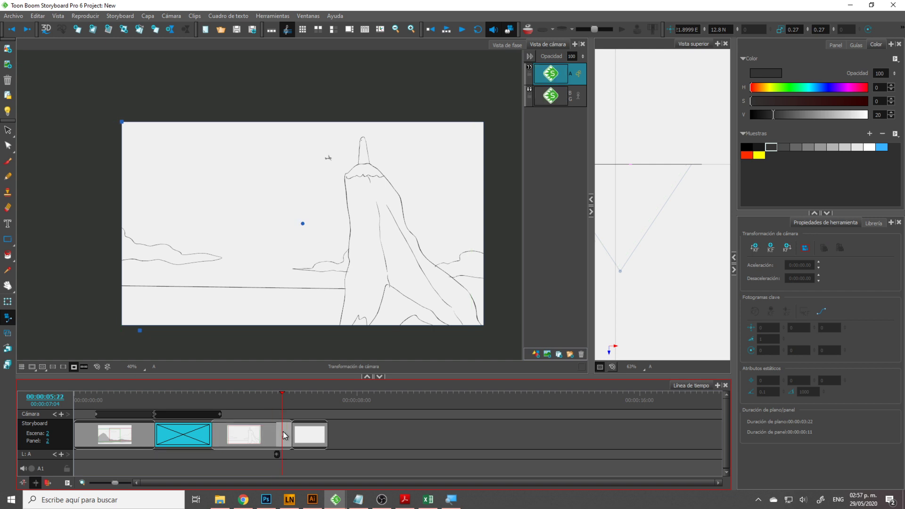
- Tighten the camera framing around the bird and the peak, viewed at 00:00:05:18, with the camera at 4.29, 6.2, 5
drag(281, 400, 276, 400)
click(277, 454)
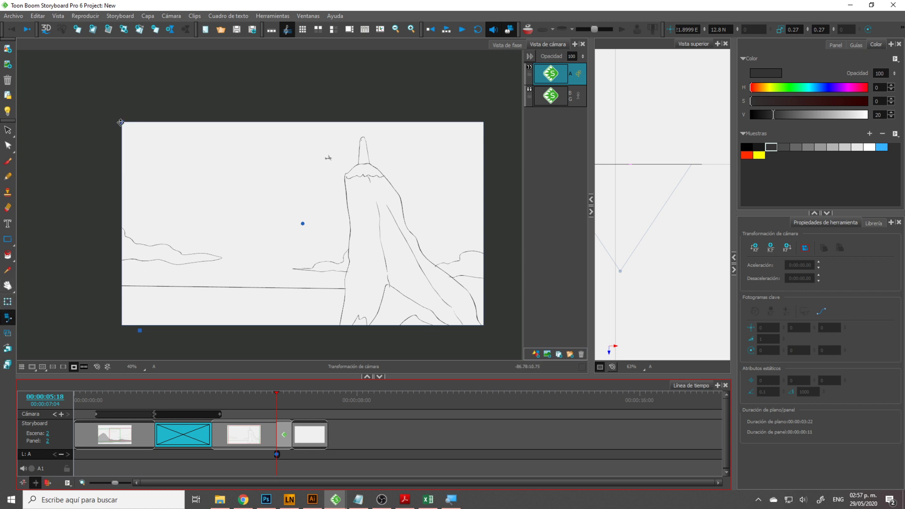
mouse_move(121, 122)
mouse_down()
mouse_move(180, 192)
mouse_move(208, 323)
mouse_move(303, 174)
mouse_move(277, 193)
mouse_up()
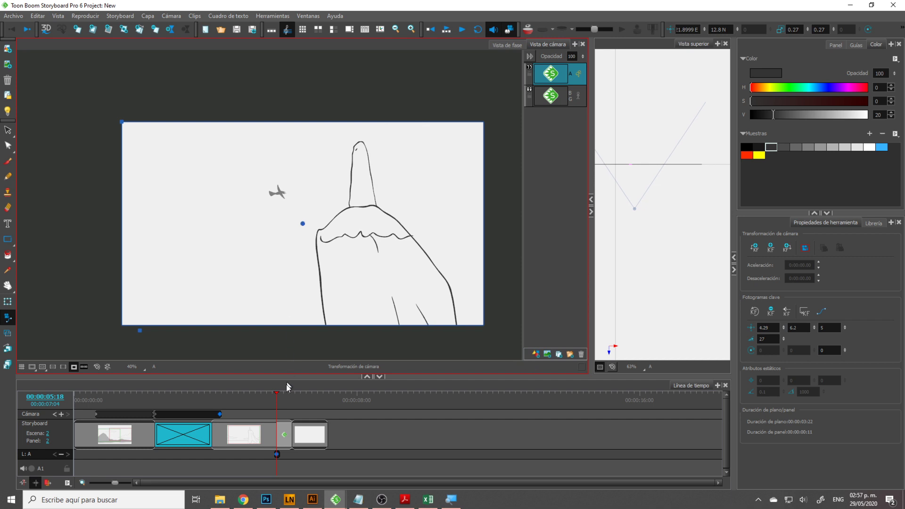
- Move the bird's last keyframe to the end of scene 2's first panel and the camera's last keyframe to 00:00:05:10
drag(277, 404, 248, 423)
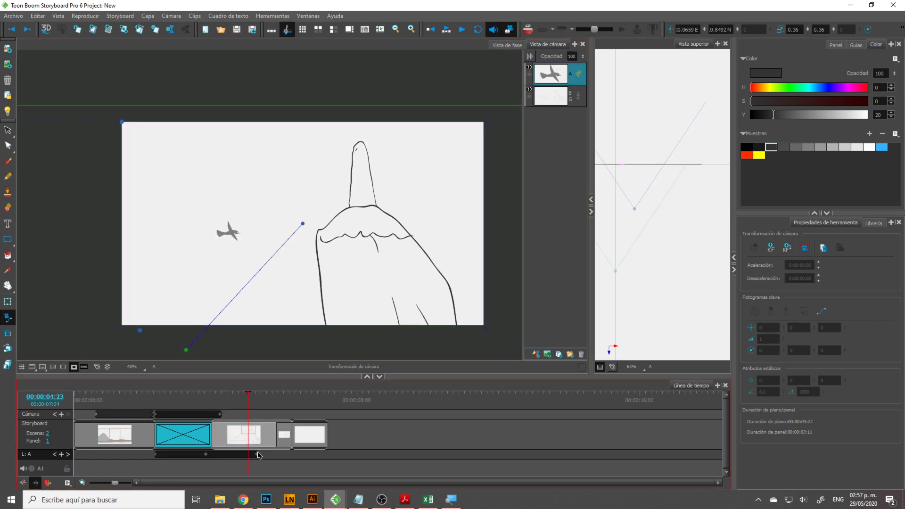
drag(257, 455, 283, 460)
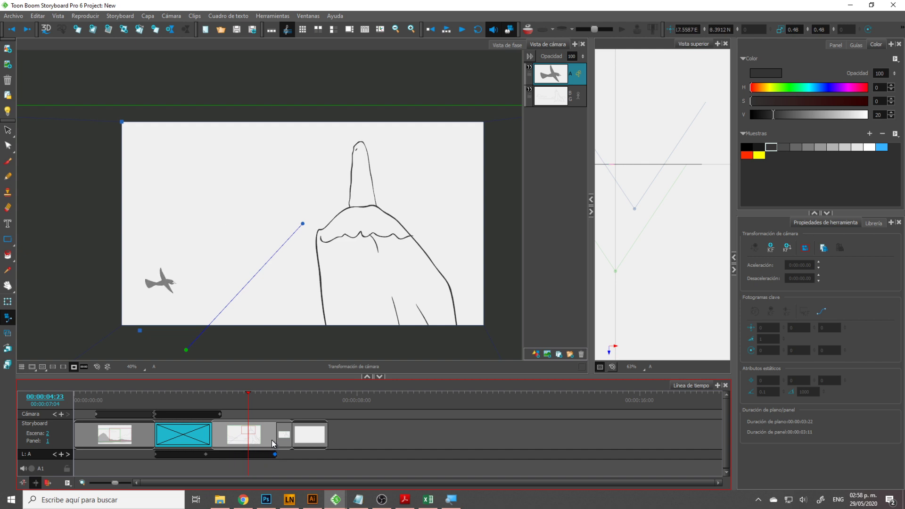
click(265, 442)
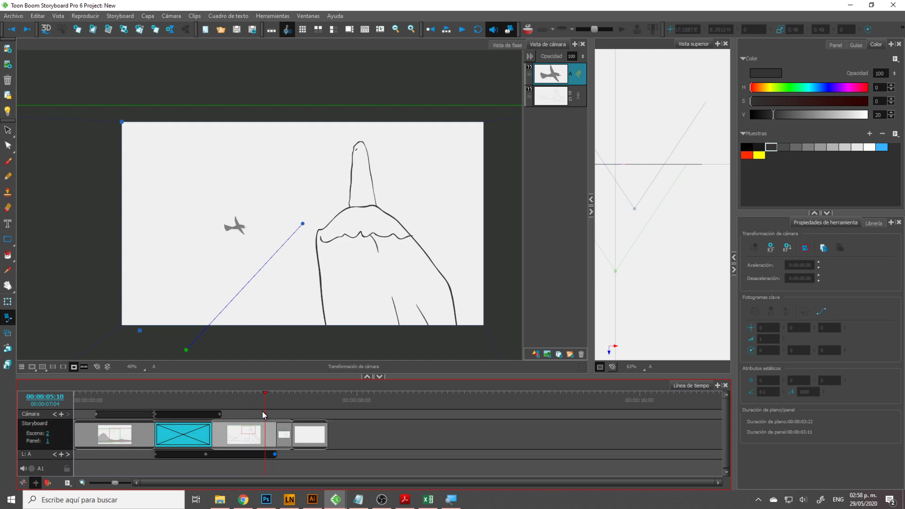
mouse_move(265, 404)
mouse_down()
mouse_move(204, 406)
mouse_move(265, 422)
mouse_move(243, 405)
mouse_move(214, 420)
mouse_move(213, 401)
mouse_move(159, 406)
mouse_move(215, 420)
mouse_move(265, 416)
mouse_up()
click(258, 448)
click(262, 440)
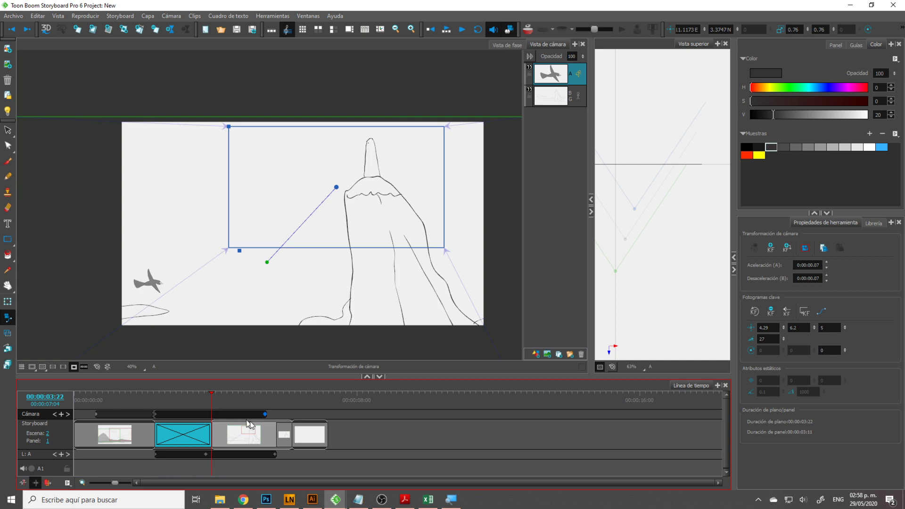
- At the 00:00:05:10 camera keyframe, widen the camera frame around the bird and rock, with the camera at 2.93, 1.68, 9.57
click(69, 414)
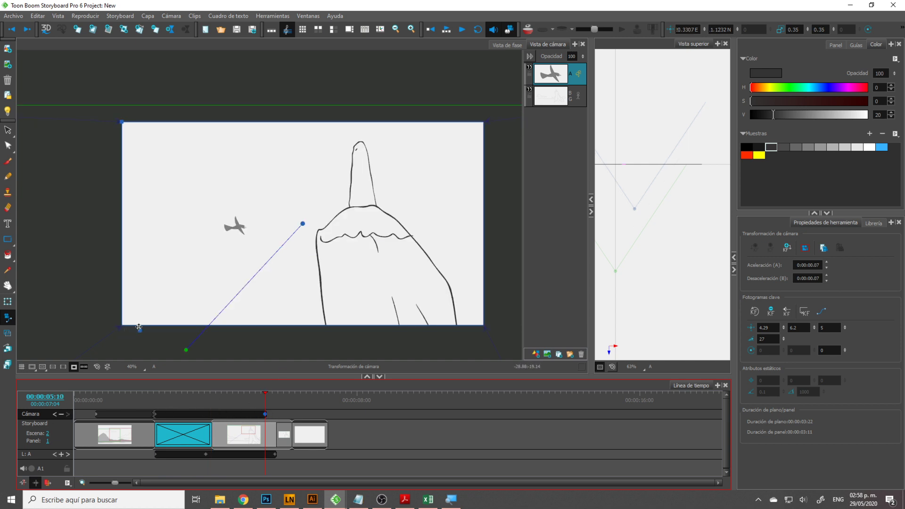
drag(125, 109, 26, 29)
drag(241, 326, 222, 375)
scroll(145, 172, down, 3)
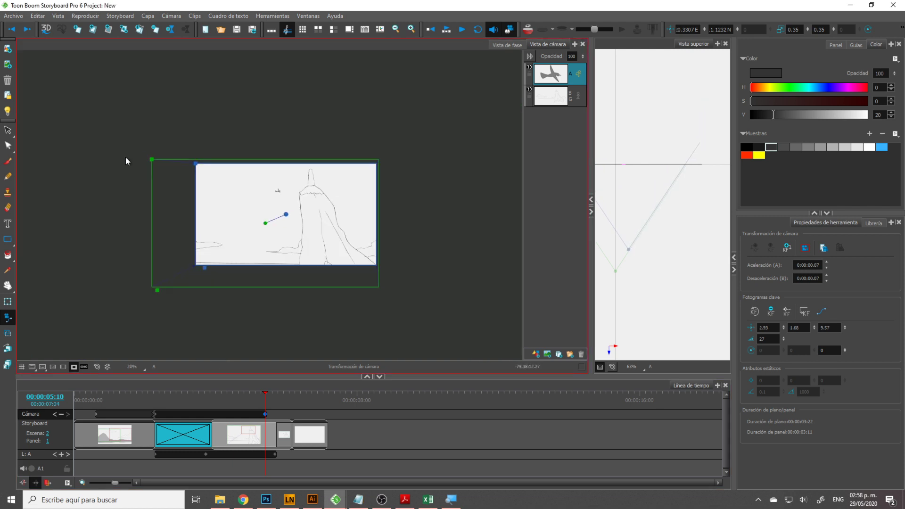
scroll(160, 163, up, 1)
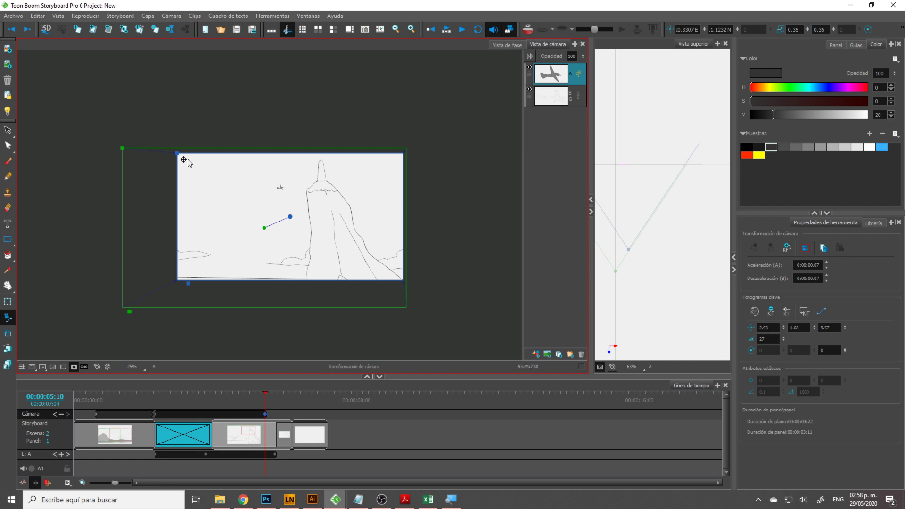
drag(178, 154, 177, 298)
key(ctrl+z)
key(ctrl+z)
click(253, 463)
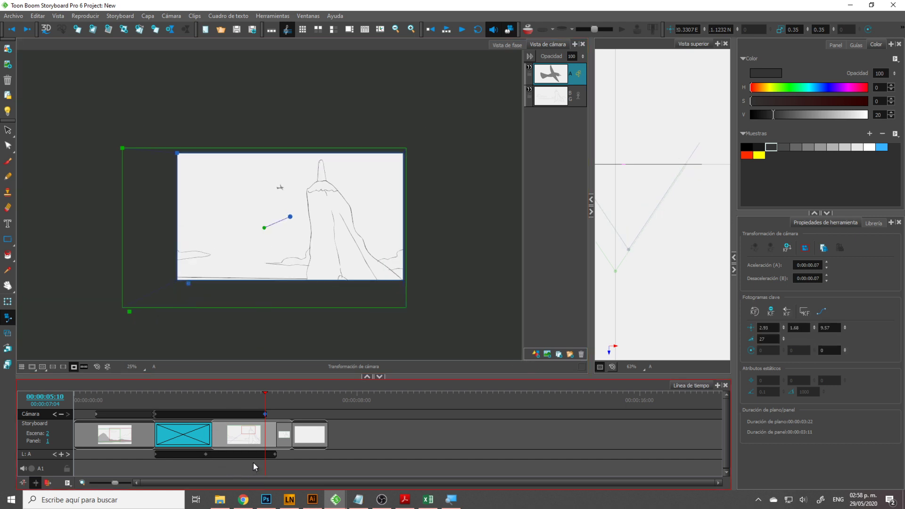
- Unmask the artwork outside the camera frame, enlarge the frame further at 00:00:05:10 and check scene 2's second panel at 00:00:05:18
click(73, 366)
mouse_move(187, 153)
mouse_down()
mouse_move(188, 170)
mouse_move(175, 170)
mouse_move(179, 161)
mouse_move(162, 136)
mouse_up()
click(332, 319)
drag(265, 401, 281, 415)
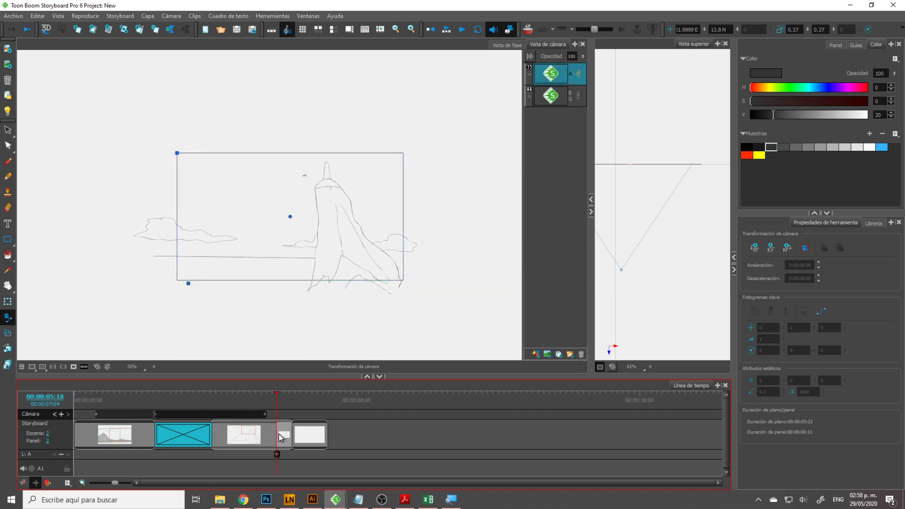
- In scene 2's second panel, add a layer keyframe for the bird at 00:00:06:00
click(281, 435)
click(277, 455)
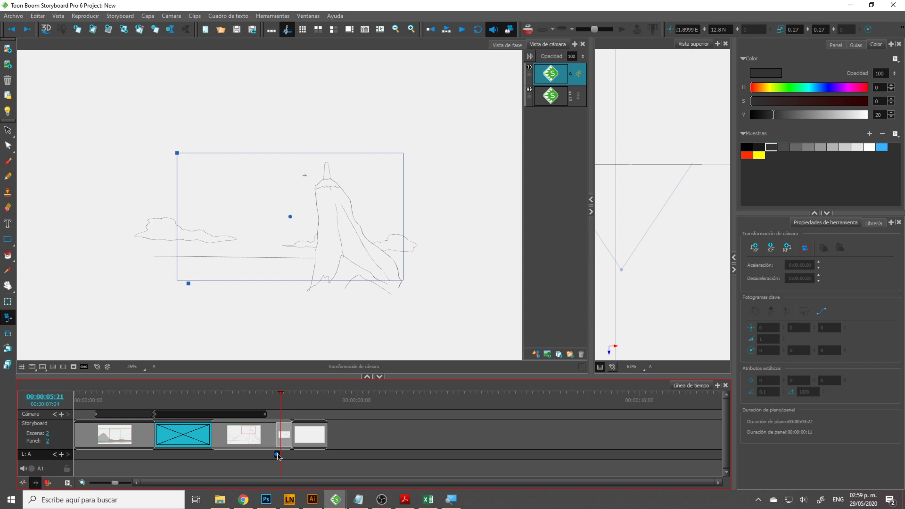
key(2)
key(2)
click(305, 179)
key(2)
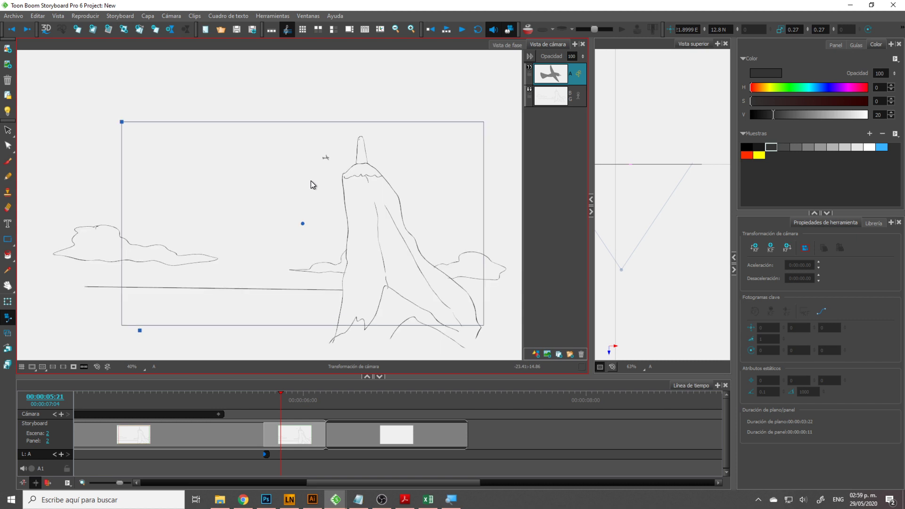
click(8, 302)
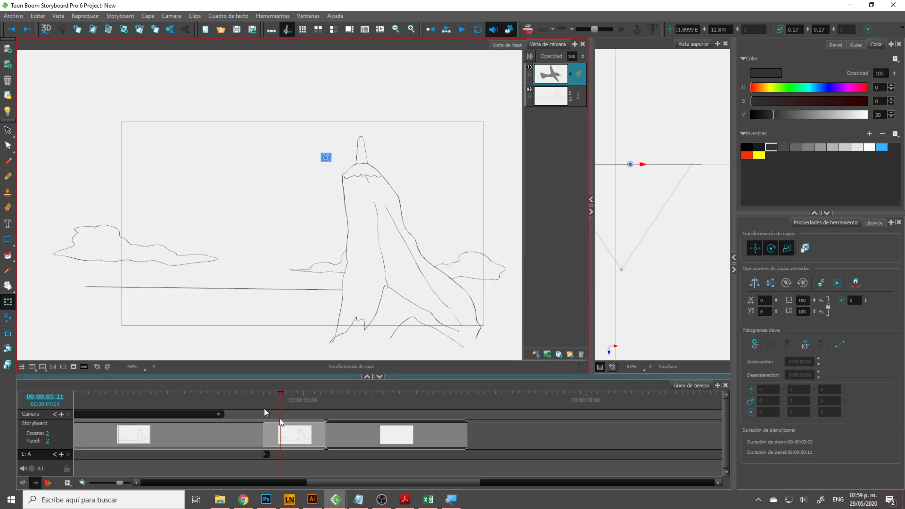
click(269, 454)
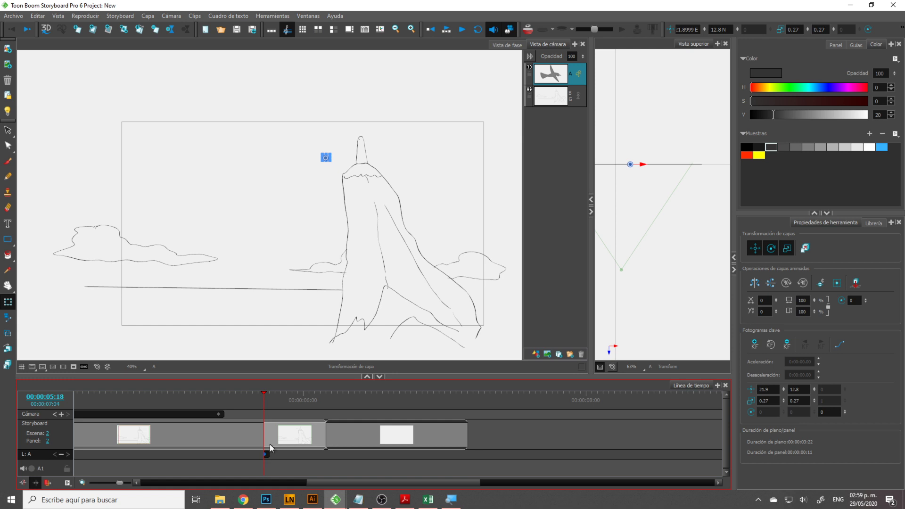
click(304, 402)
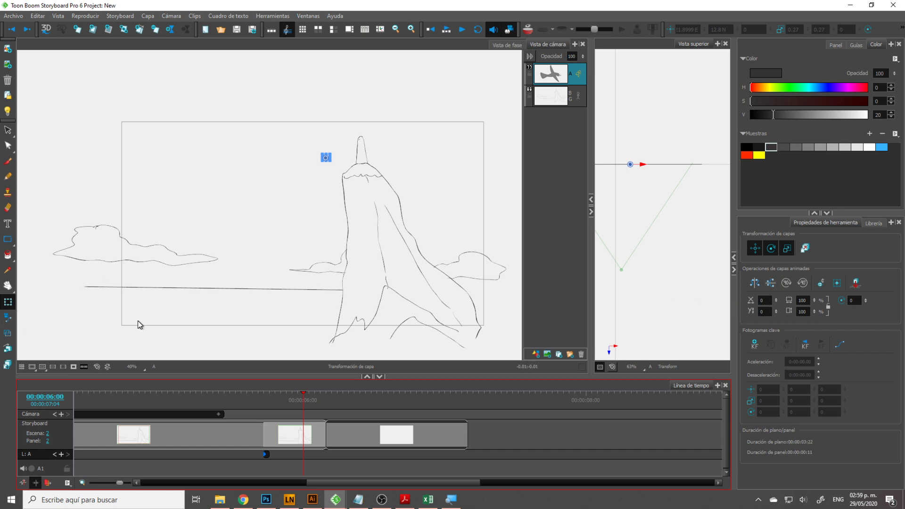
click(755, 344)
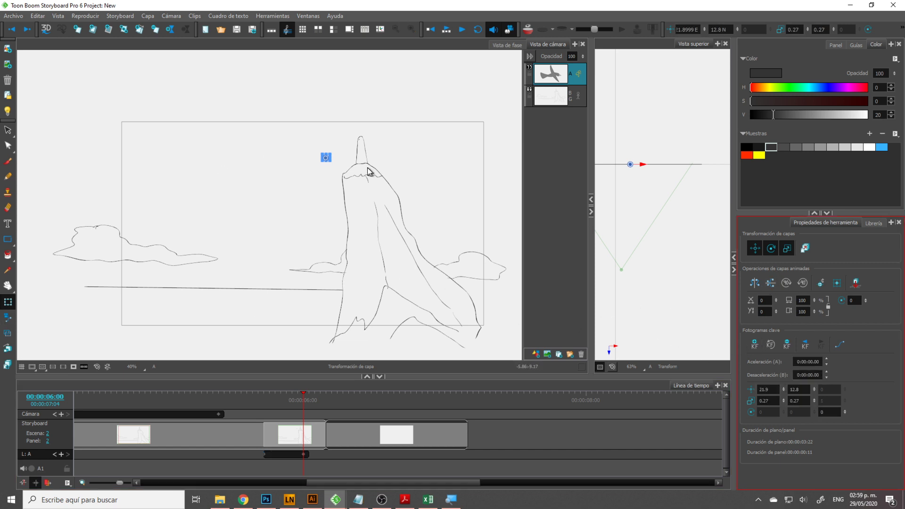
- Move the bird onto the tip of the rock at 00:00:06:00, to position 24.85, 15.24
click(363, 146)
scroll(363, 146, up, 5)
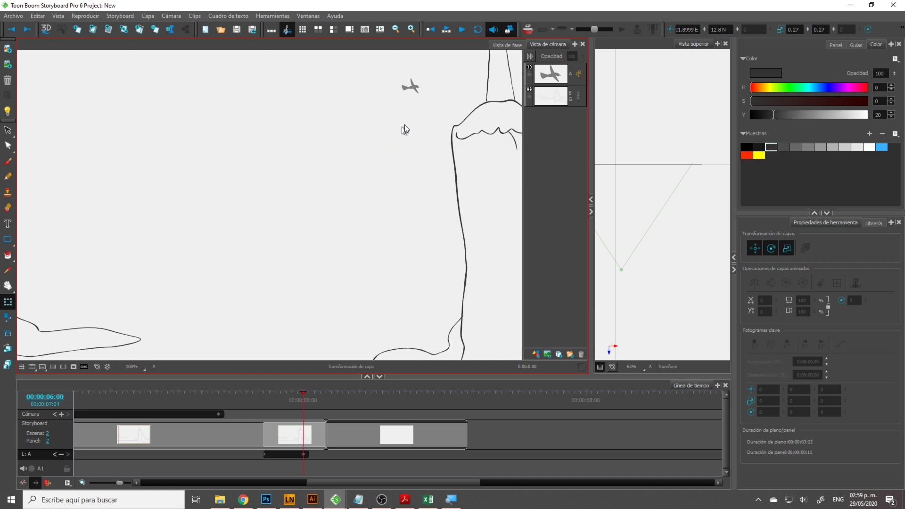
click(181, 249)
drag(182, 250, 324, 157)
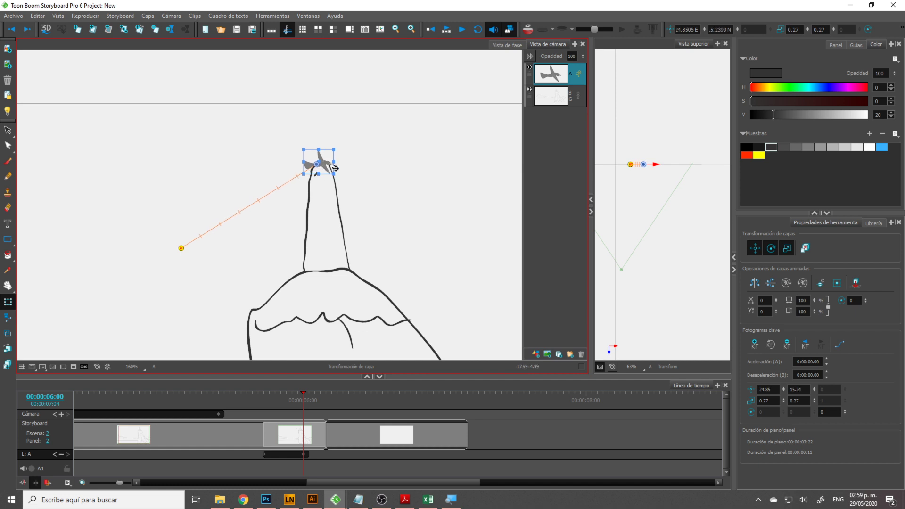
scroll(335, 170, down, 4)
- Add a camera keyframe at 00:00:05:18, the start of scene 2's second panel
drag(306, 406, 265, 402)
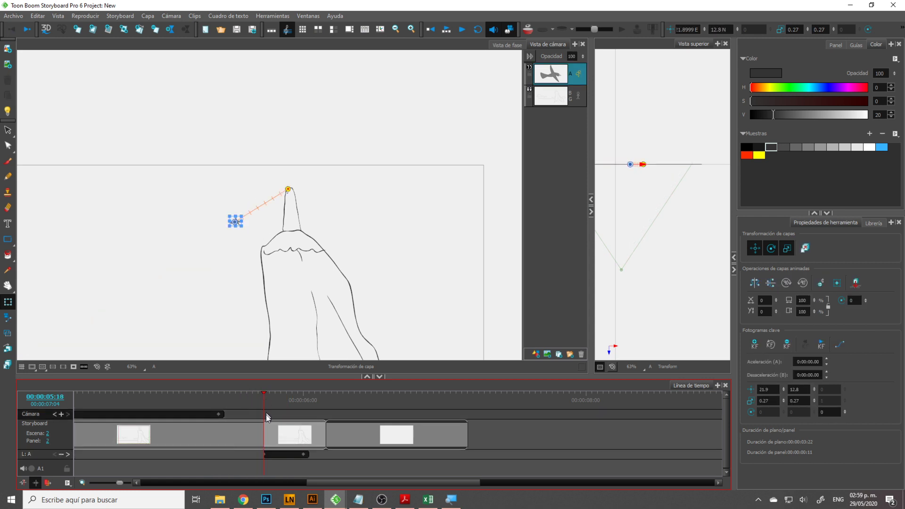
click(8, 318)
key(1)
key(1)
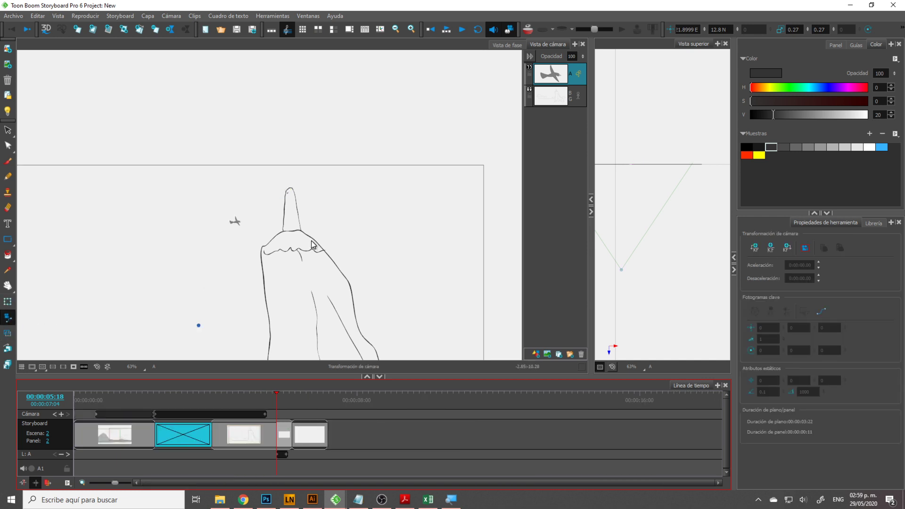
key(2)
key(2)
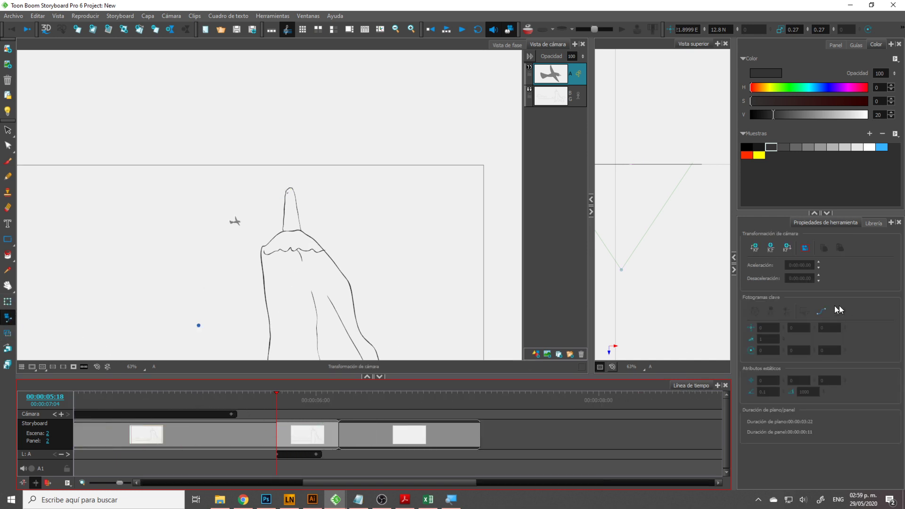
click(771, 248)
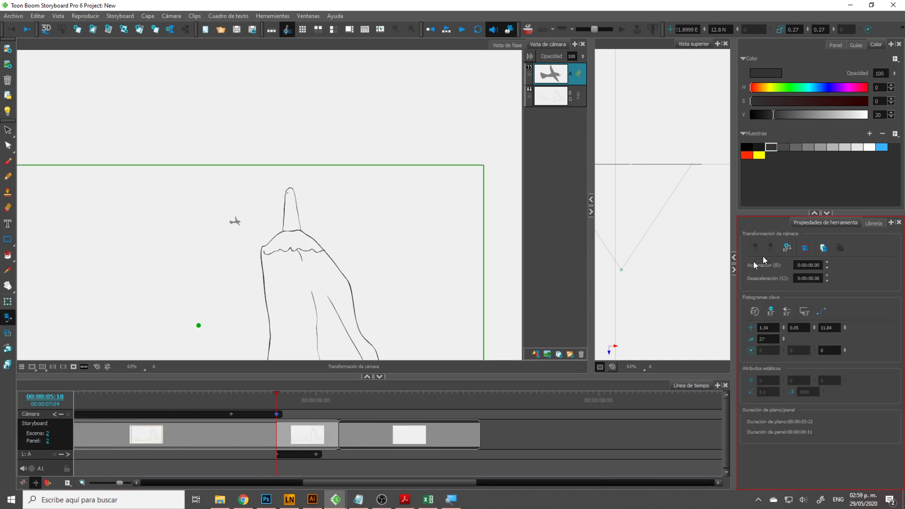
- Add another camera keyframe at 00:00:05:16, just before the second panel begins
click(276, 399)
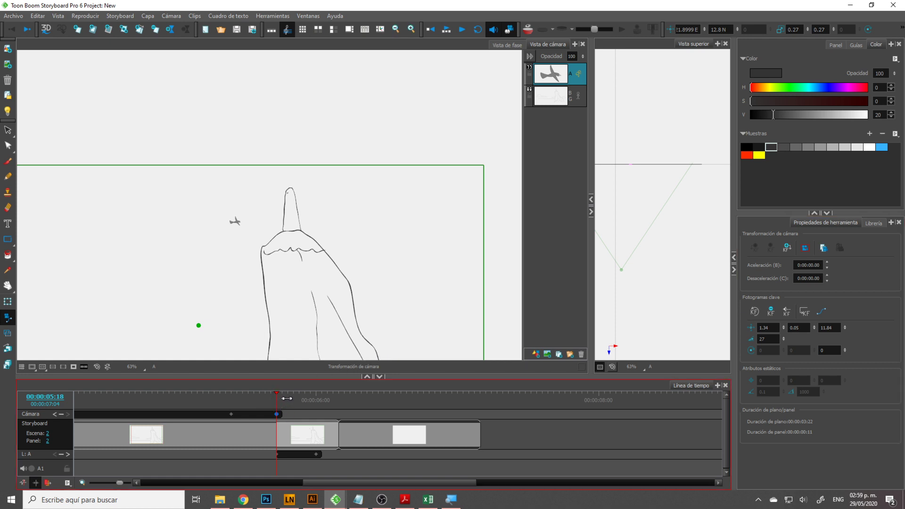
mouse_move(270, 399)
mouse_down()
mouse_move(279, 399)
mouse_move(265, 399)
mouse_up()
click(771, 248)
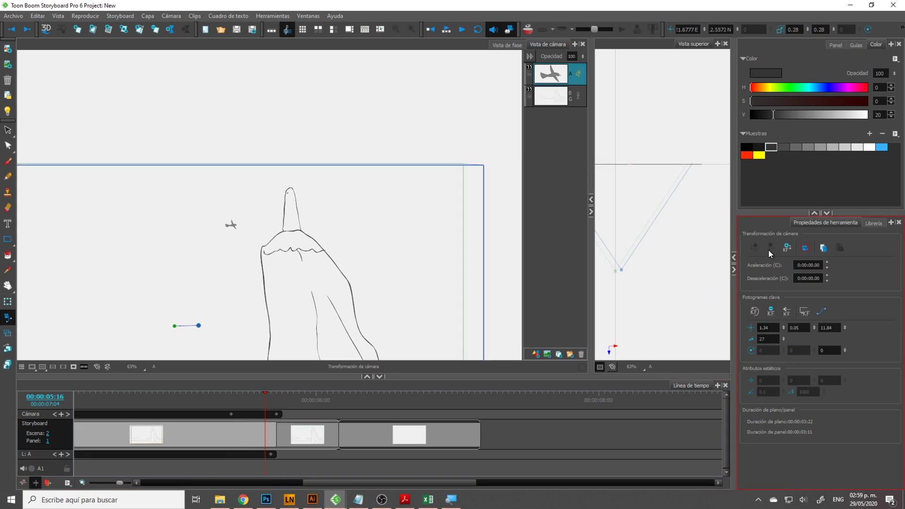
click(277, 401)
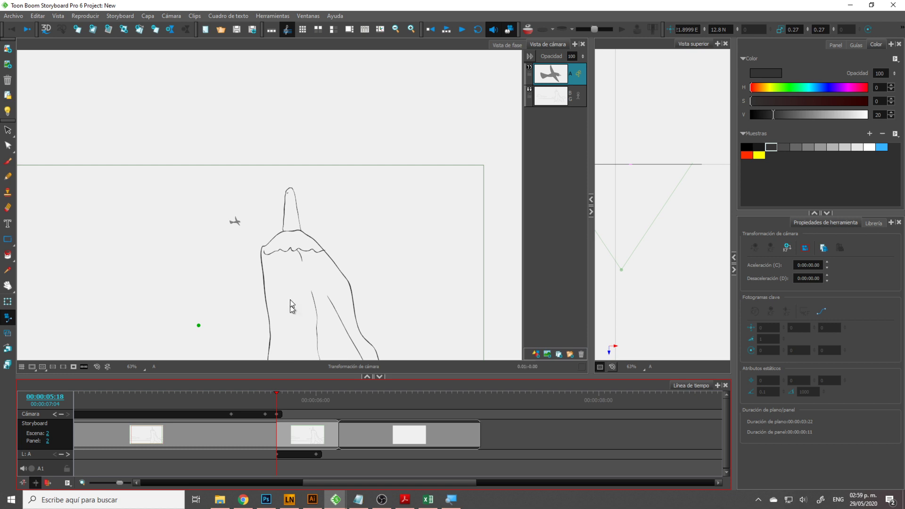
- Try to tighten the camera frame at 00:00:05:18, and undo the change
key(1)
key(1)
key(1)
key(1)
key(2)
key(2)
key(2)
key(2)
key(2)
click(333, 222)
key(1)
key(1)
drag(310, 219, 357, 192)
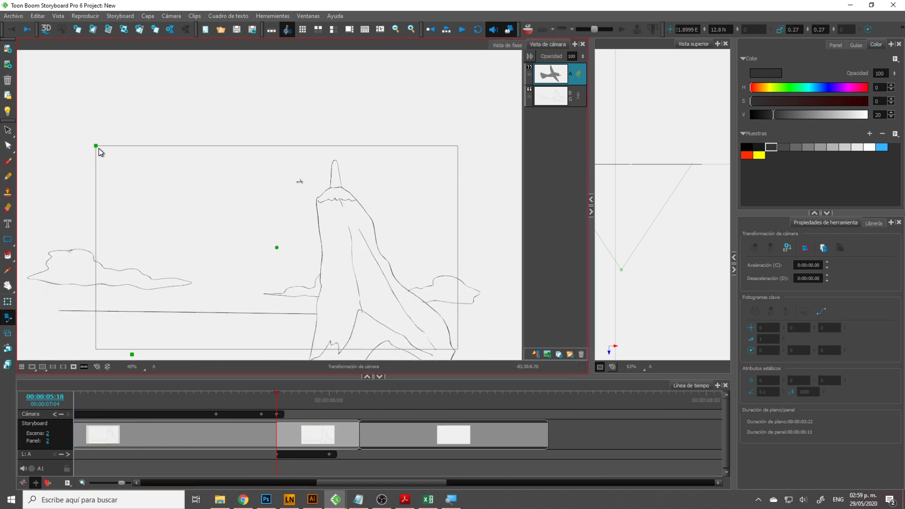
mouse_move(97, 145)
mouse_down()
mouse_move(192, 232)
mouse_move(180, 228)
mouse_up()
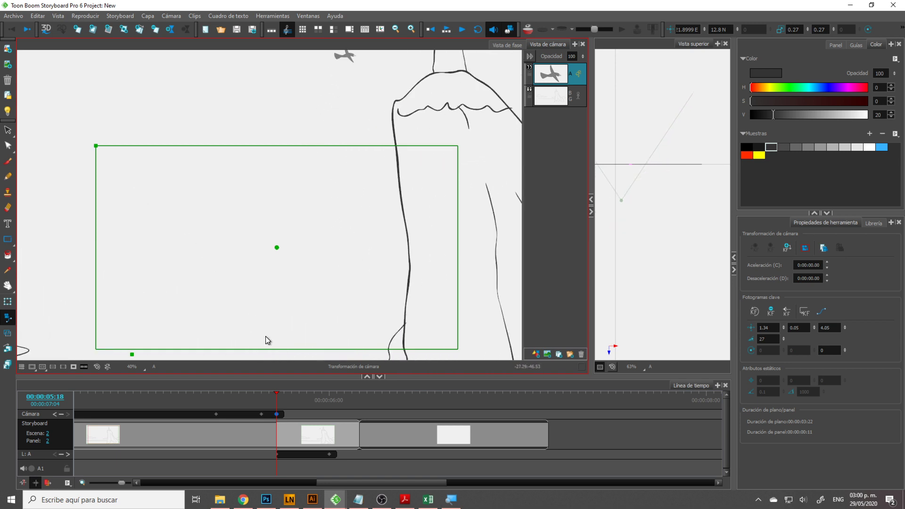
key(ctrl+z)
- At the 00:00:05:18 camera keyframe, shrink the camera frame and place it around the bird and the rock's peak
click(277, 414)
scroll(278, 417, up, 2)
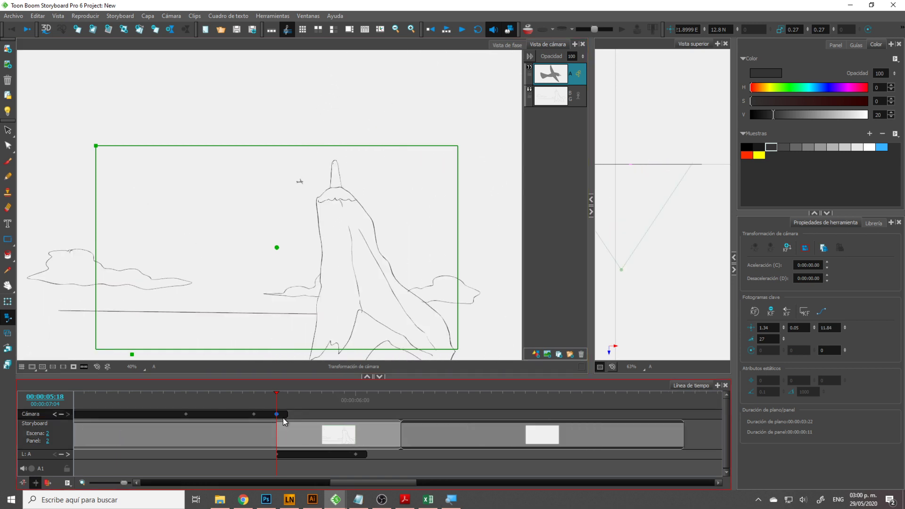
mouse_move(287, 401)
mouse_down()
mouse_move(250, 401)
mouse_move(282, 405)
mouse_up()
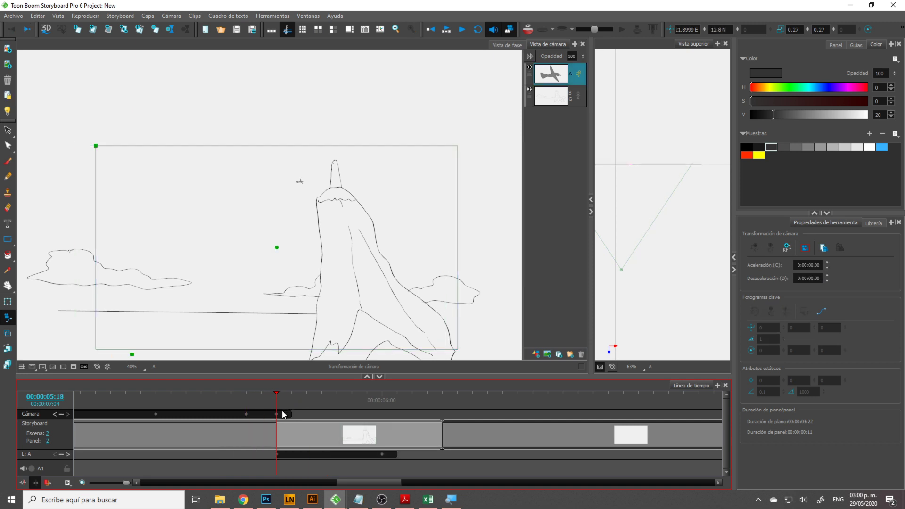
click(279, 412)
mouse_move(96, 148)
mouse_down()
mouse_move(200, 212)
mouse_move(196, 316)
mouse_up()
mouse_move(202, 349)
mouse_down()
mouse_move(370, 157)
mouse_move(362, 157)
mouse_up()
- Scrub and play back scene 2 to check the bird's flight and the camera's change of framing between panels
drag(277, 401, 206, 420)
key(1)
key(1)
key(2)
key(2)
click(259, 406)
key(1)
key(1)
key(1)
key(1)
key(1)
drag(248, 402, 108, 401)
click(461, 30)
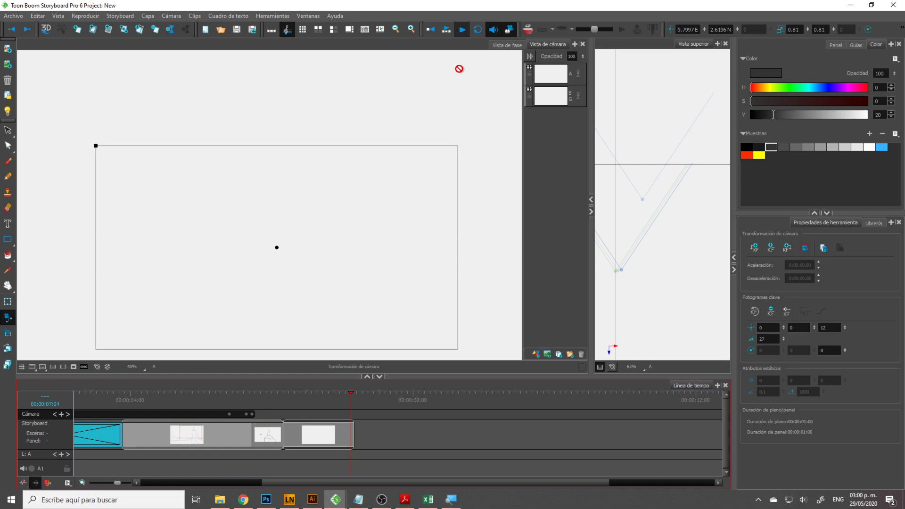
- Lengthen scene 2's second panel to 00:00:01:19 and view the artwork with its camera path at 00:00:06:22
click(281, 432)
drag(283, 433, 376, 433)
click(413, 430)
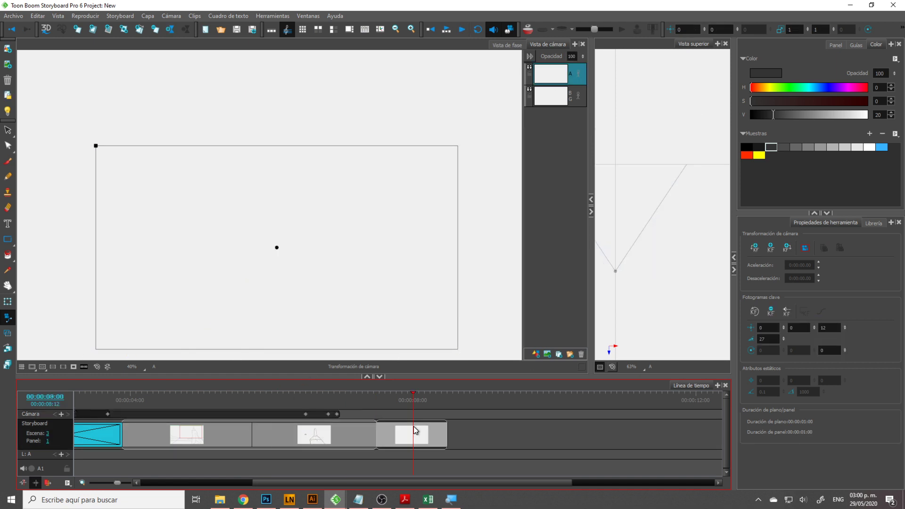
click(337, 404)
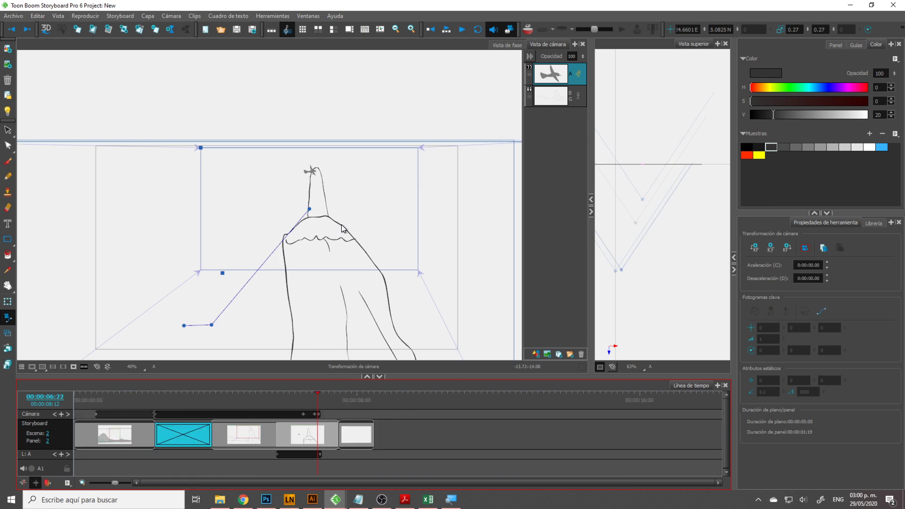
scroll(359, 132, down, 1)
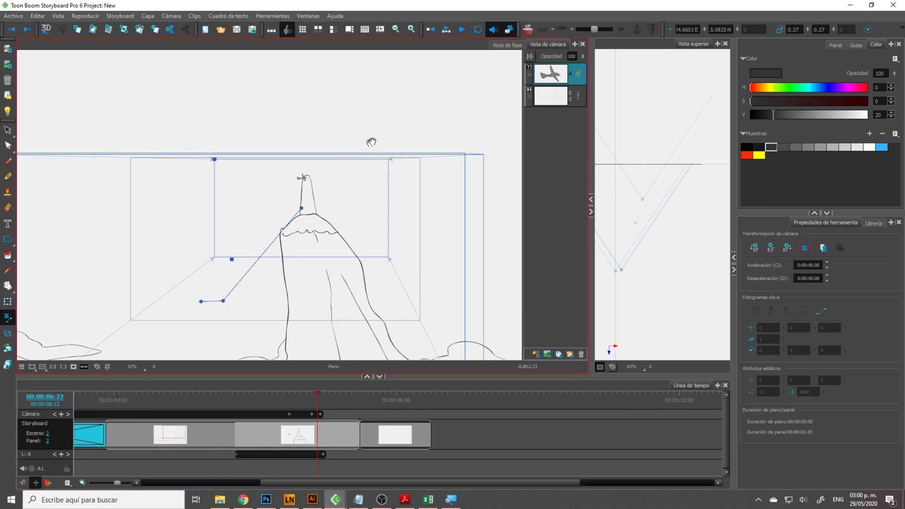
scroll(412, 99, down, 2)
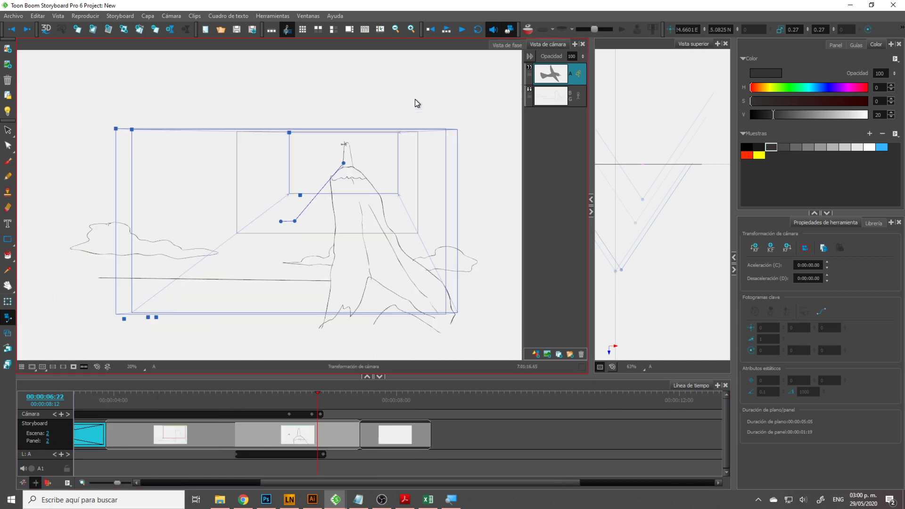
scroll(399, 124, up, 1)
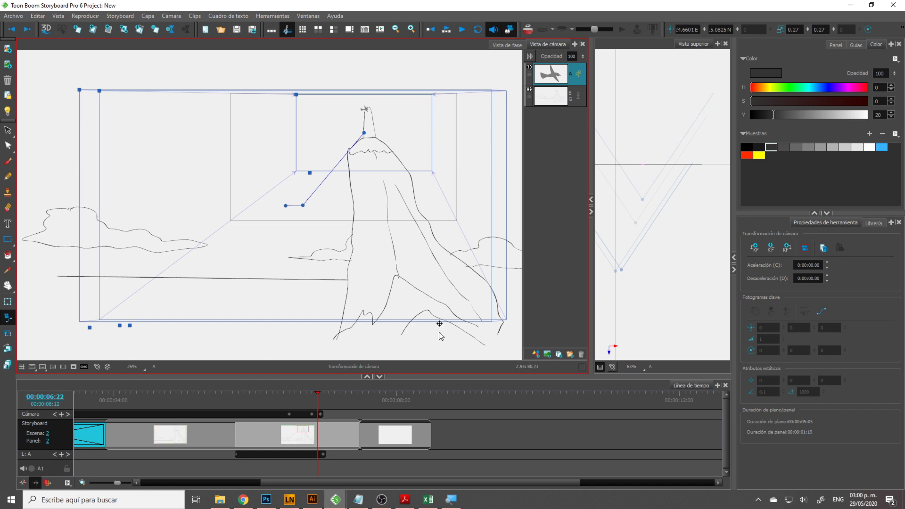
- Switch to the Storyboardç project, play it from the start and scrub back to the pan at 00:00:16:19
mouse_move(336, 499)
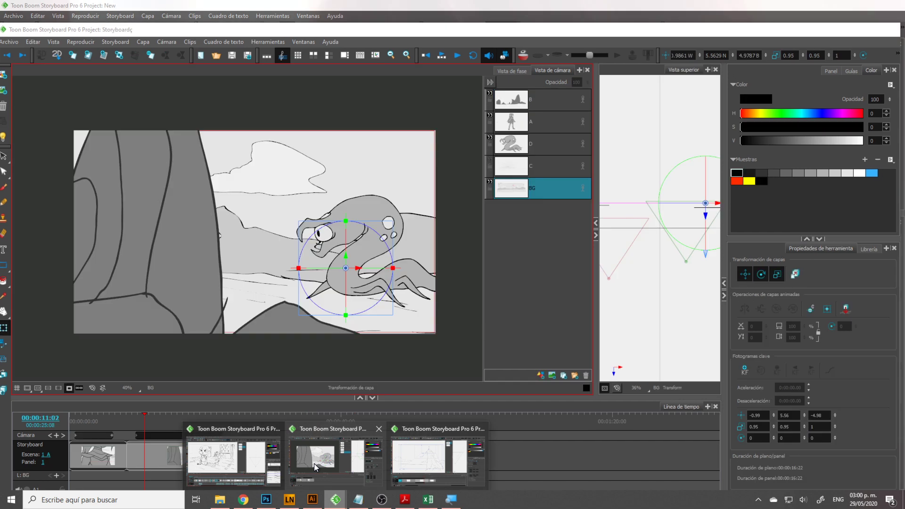
click(314, 463)
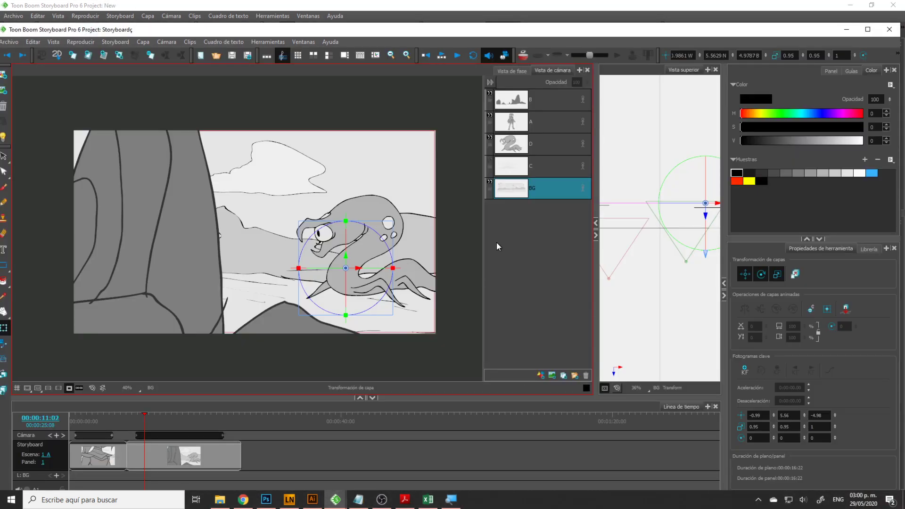
drag(482, 241, 527, 257)
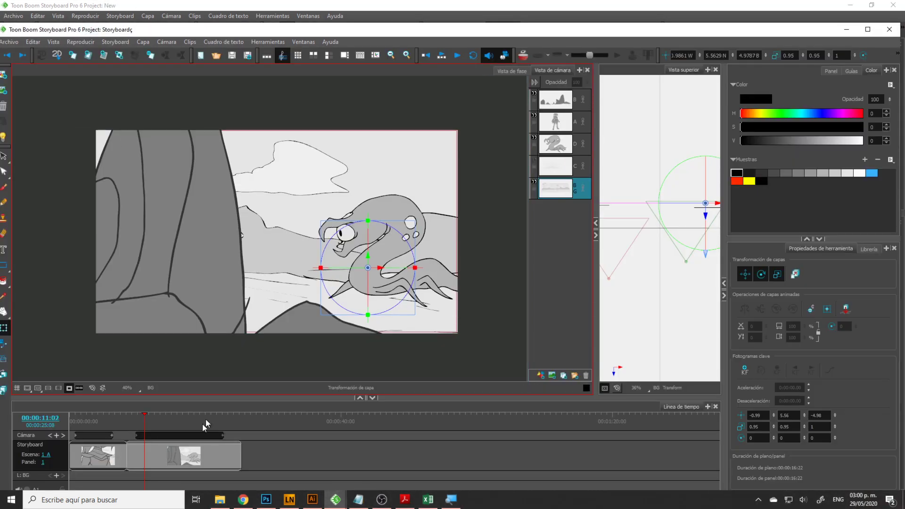
drag(144, 418, 70, 418)
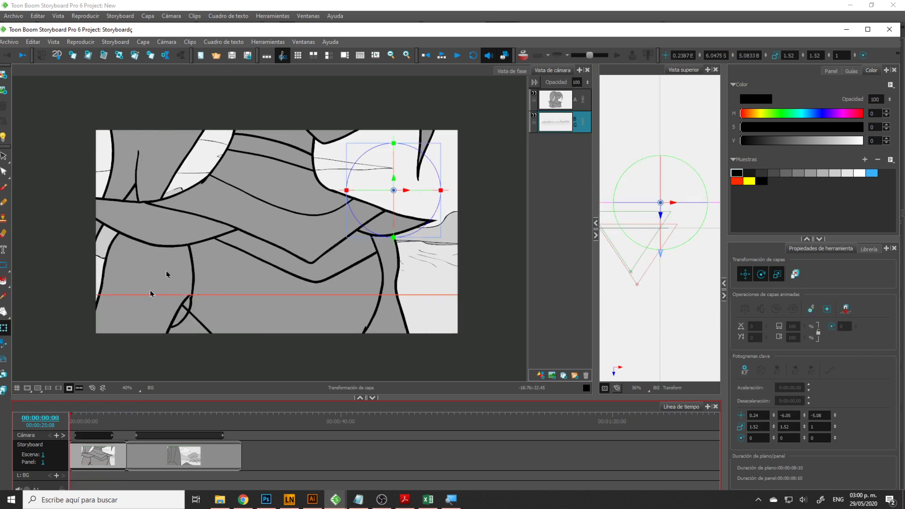
click(456, 55)
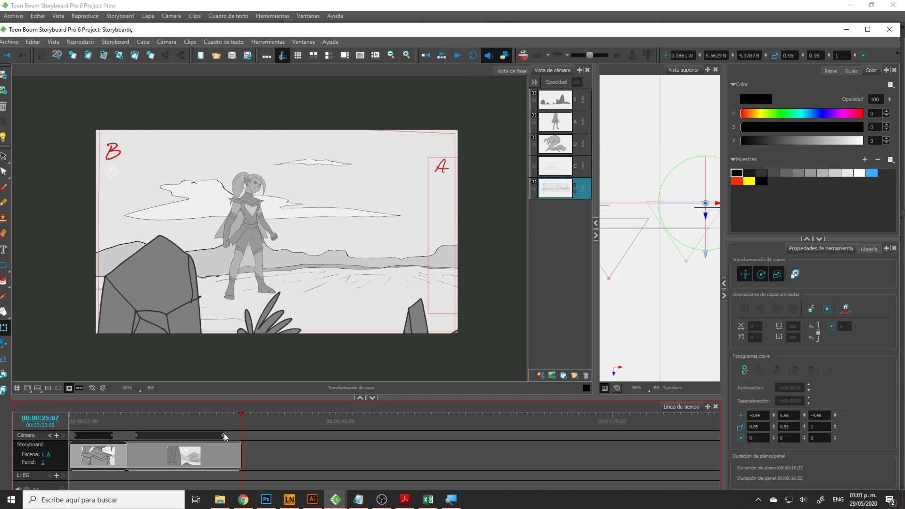
drag(242, 419, 183, 426)
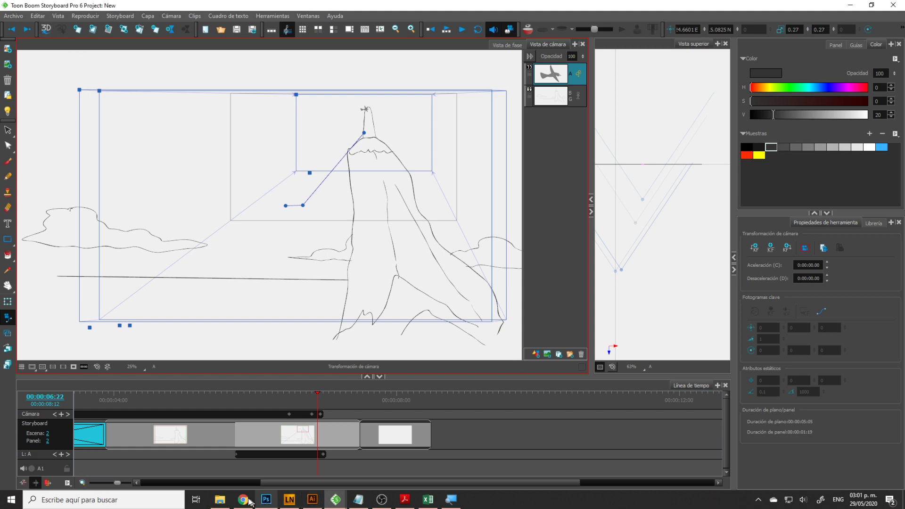
- In the Storyboardç project, widen the top view and clear the layer selection
mouse_move(336, 499)
mouse_move(321, 454)
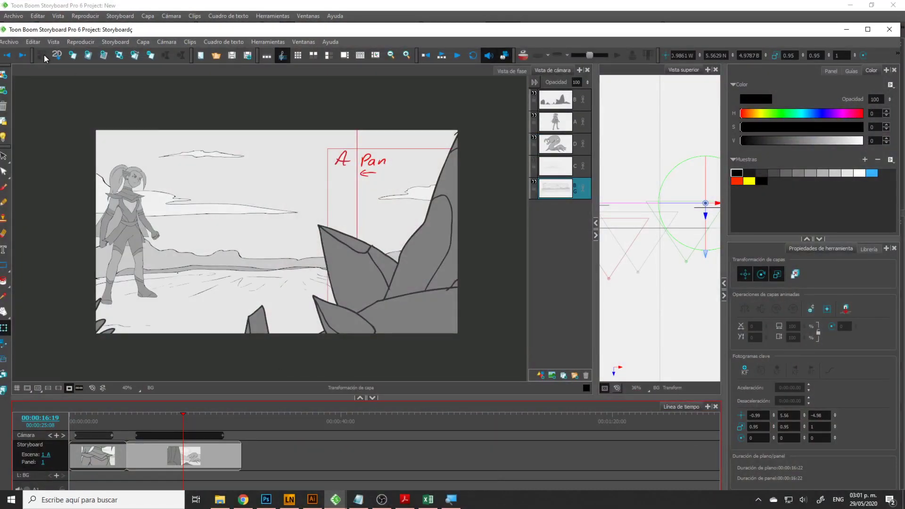
drag(598, 119, 440, 141)
click(621, 159)
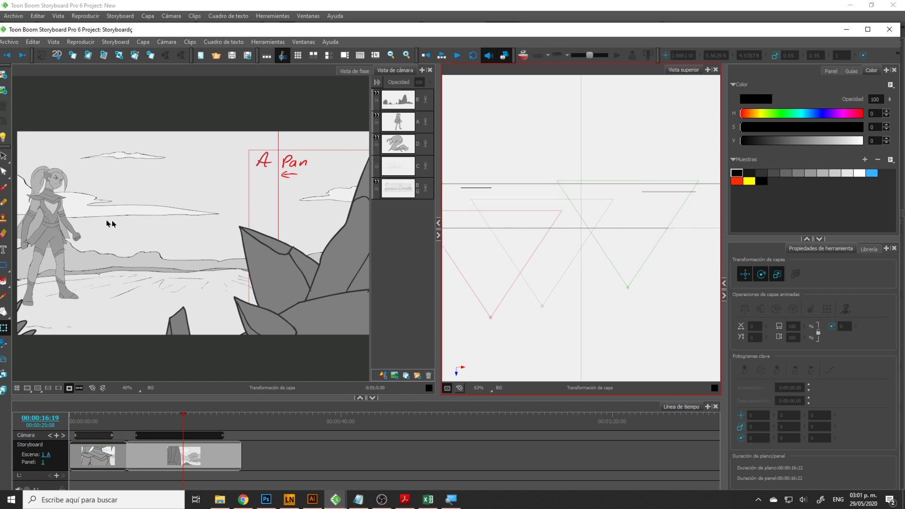
- Select the character's layer A and the foreground rocks' layer B to examine their depth in the top view
click(47, 215)
key(space)
drag(521, 156, 571, 152)
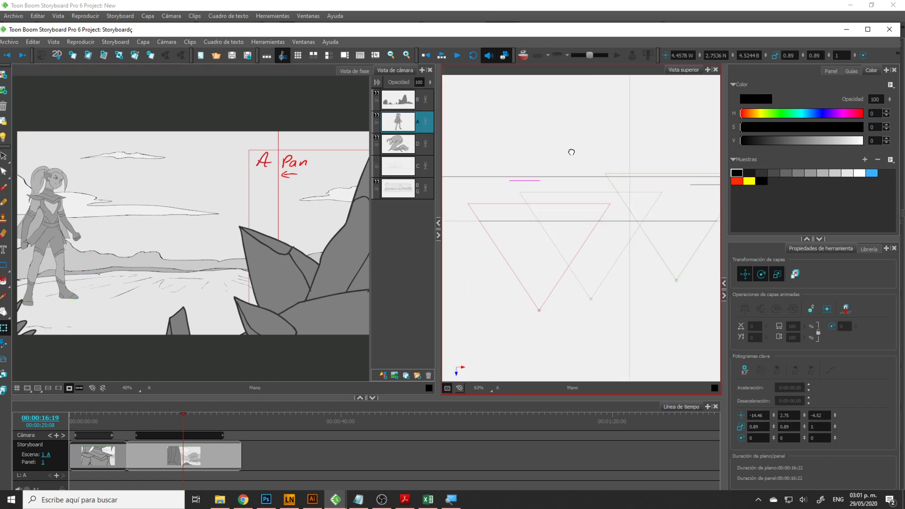
key(space)
drag(89, 194, 204, 200)
key(space)
mouse_move(525, 197)
mouse_down()
mouse_move(522, 189)
mouse_move(522, 202)
mouse_up()
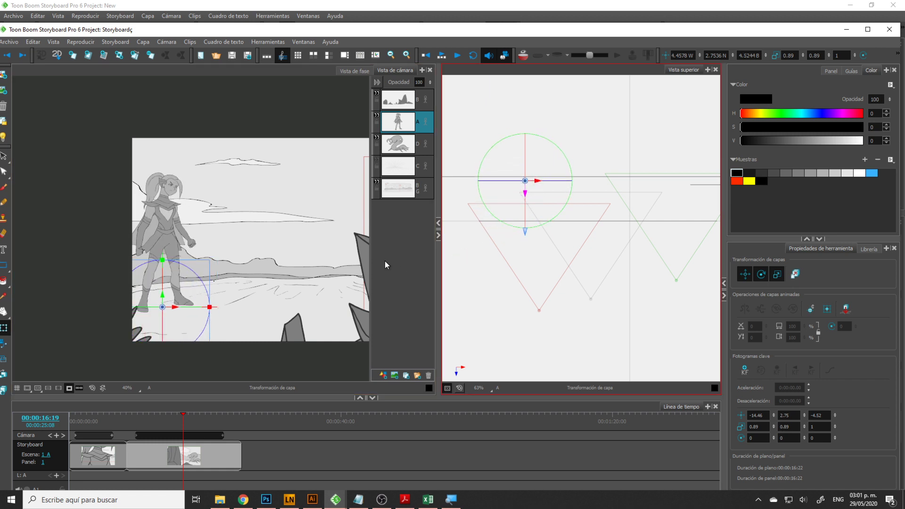
click(364, 263)
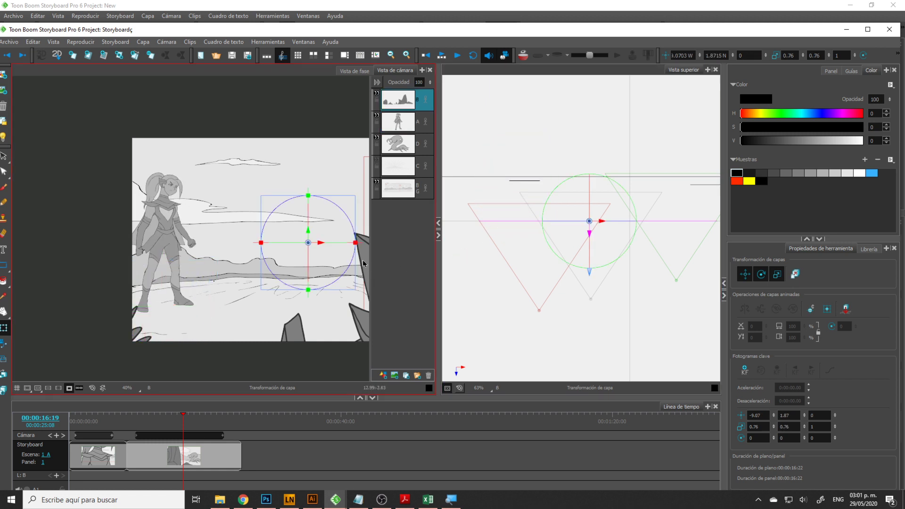
- Turn off the camera mask to show the pan's complete artwork beyond the camera frame
click(69, 388)
drag(304, 267, 165, 243)
scroll(277, 264, down, 4)
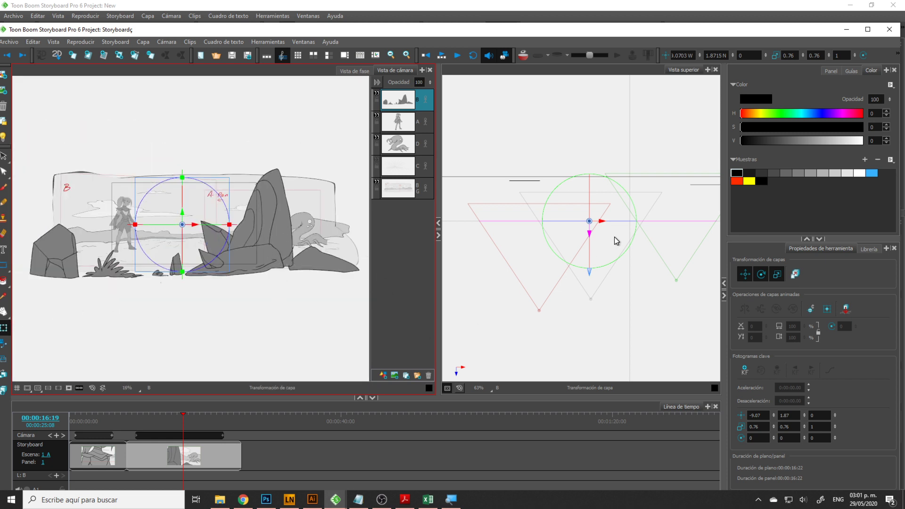
- Try to tilt the foreground rocks' layer B about its horizontal axis in the top view
drag(588, 271, 589, 296)
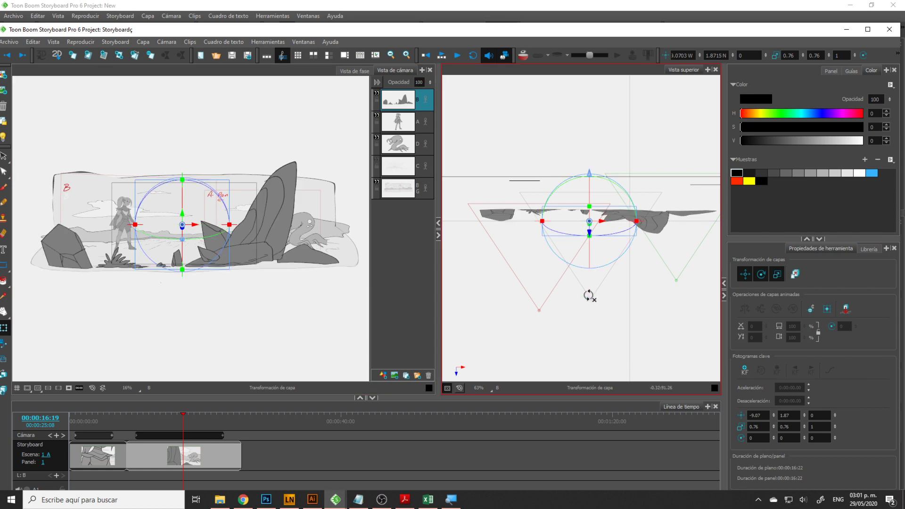
mouse_move(596, 237)
mouse_down()
mouse_move(590, 228)
mouse_move(590, 252)
mouse_move(589, 218)
mouse_move(583, 247)
mouse_move(573, 223)
mouse_up()
- Move to 00:00:12:15 and examine the creature beside the foreground rocks in a widened camera view
drag(184, 421, 155, 420)
key(2)
key(2)
click(215, 276)
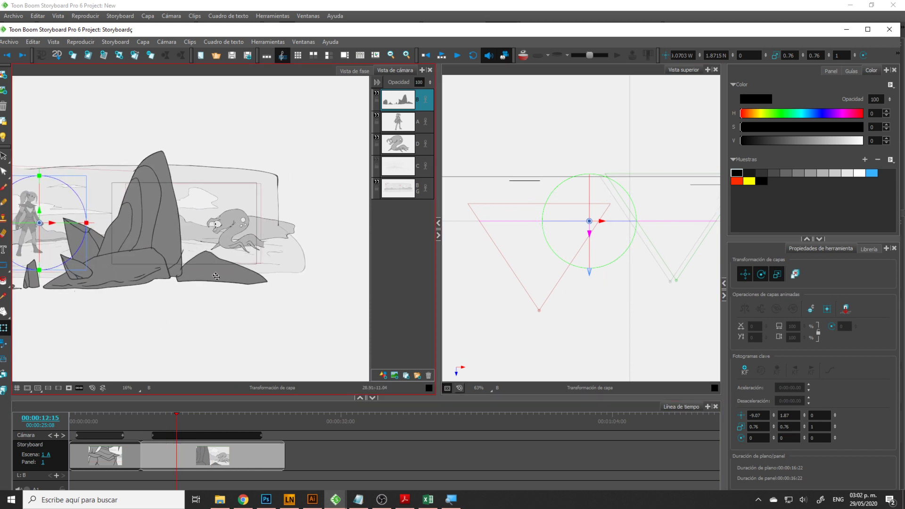
key(2)
key(2)
key(2)
key(1)
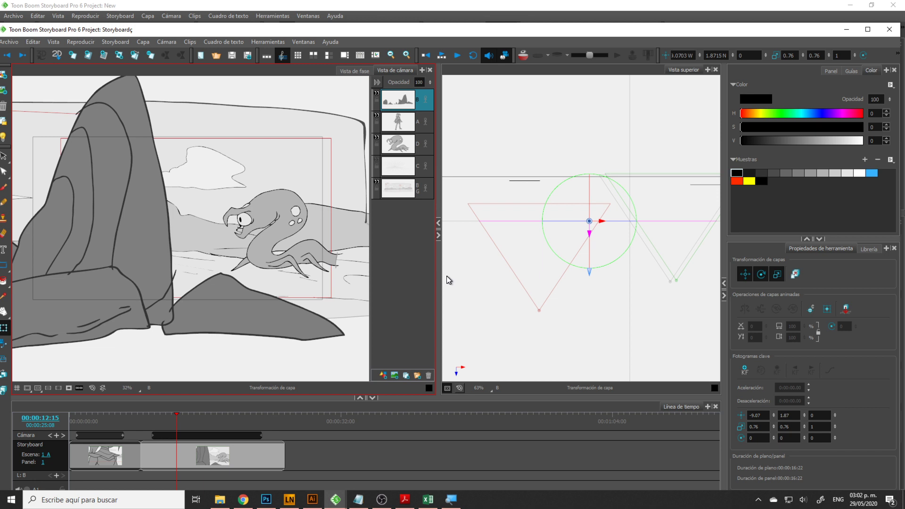
drag(438, 277, 486, 276)
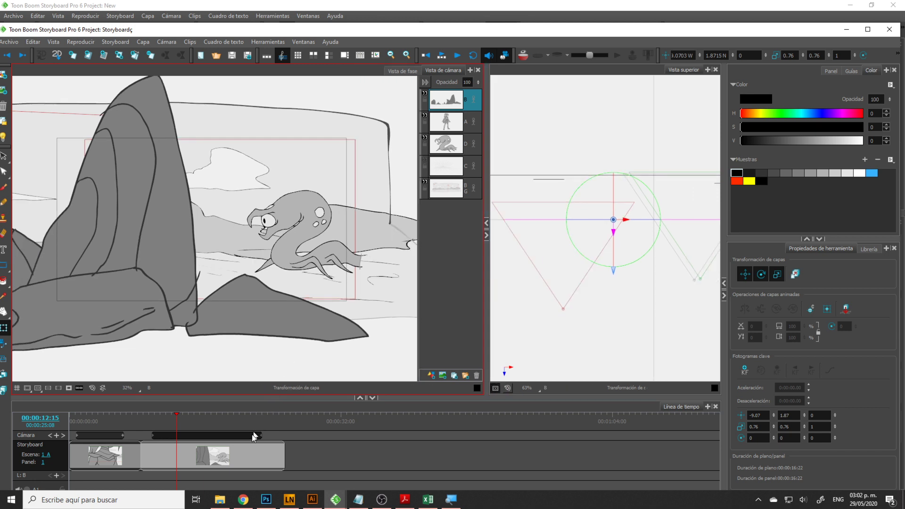
- Play the pan from near the start of the second panel and stop at 00:00:25:07
drag(140, 422, 152, 423)
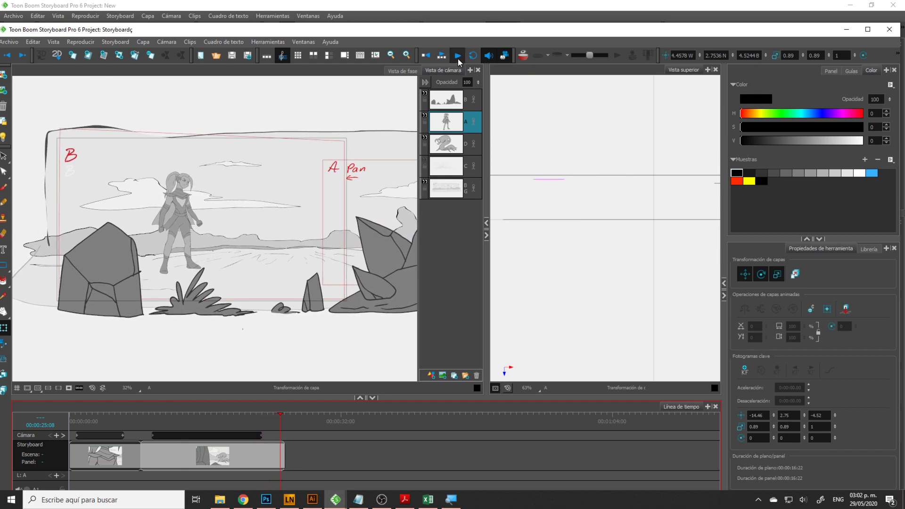
click(458, 58)
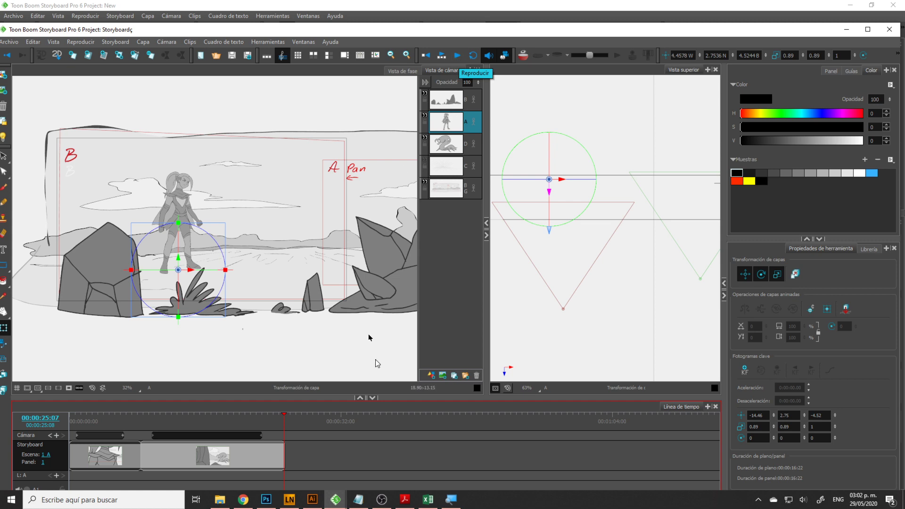